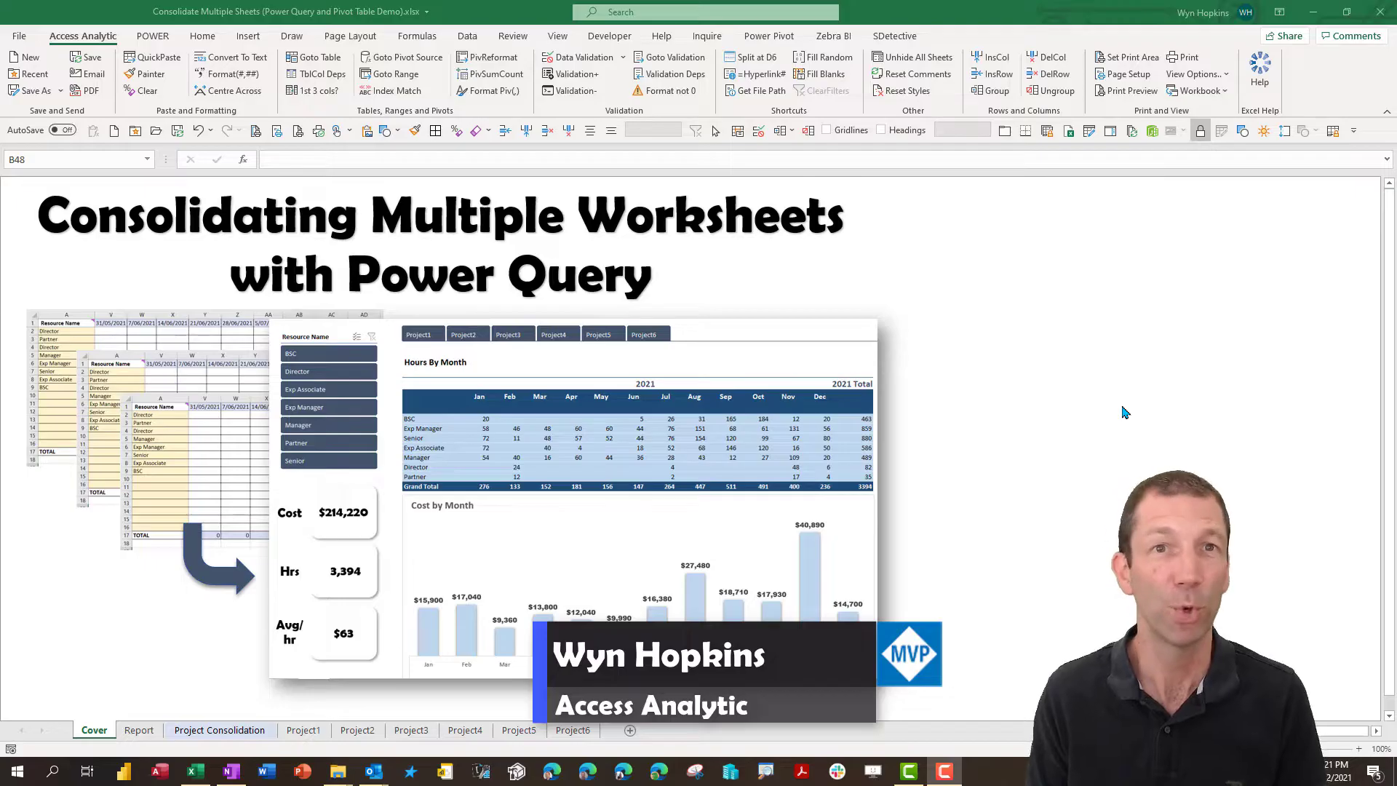
- Browse the Project1 through Project4 sheets, then the Report sheet
click(304, 731)
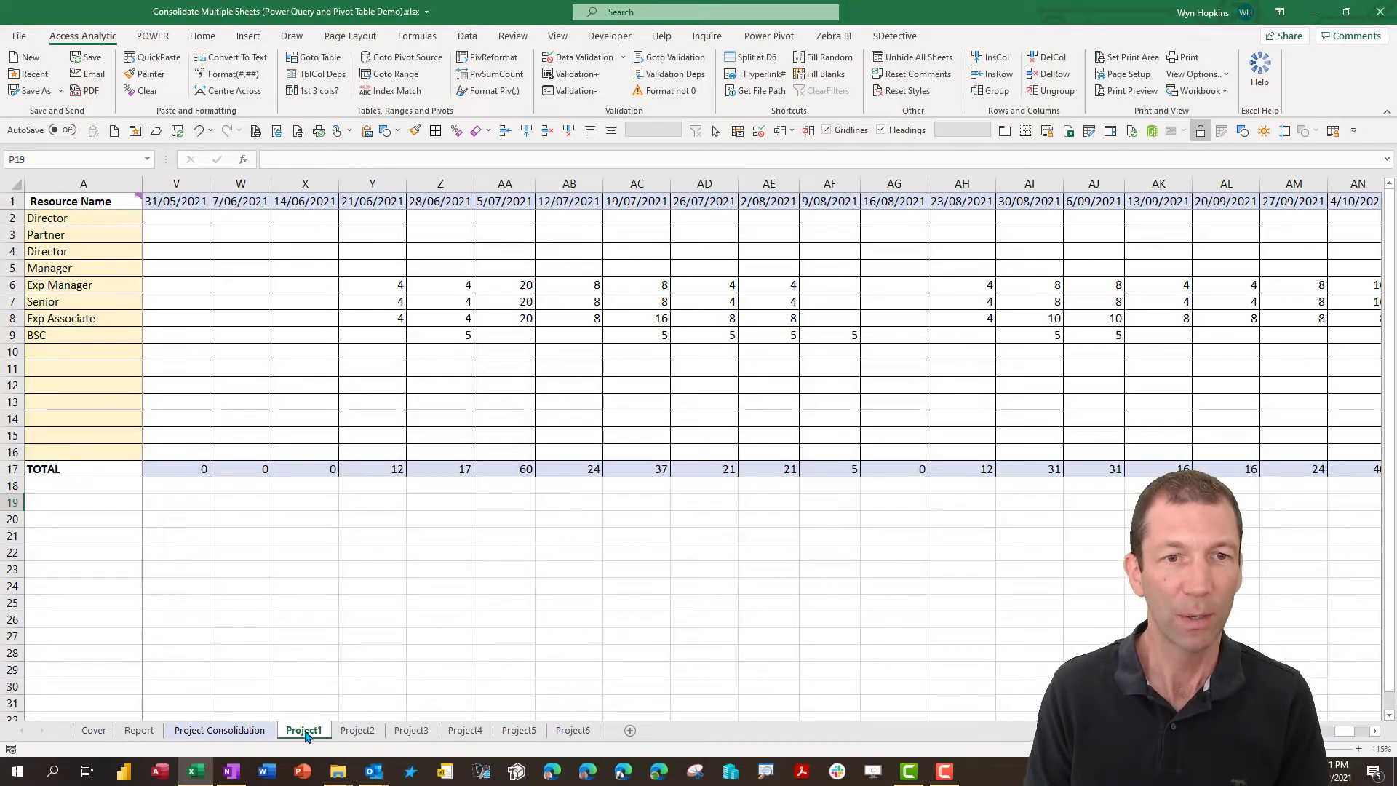
click(350, 736)
click(422, 733)
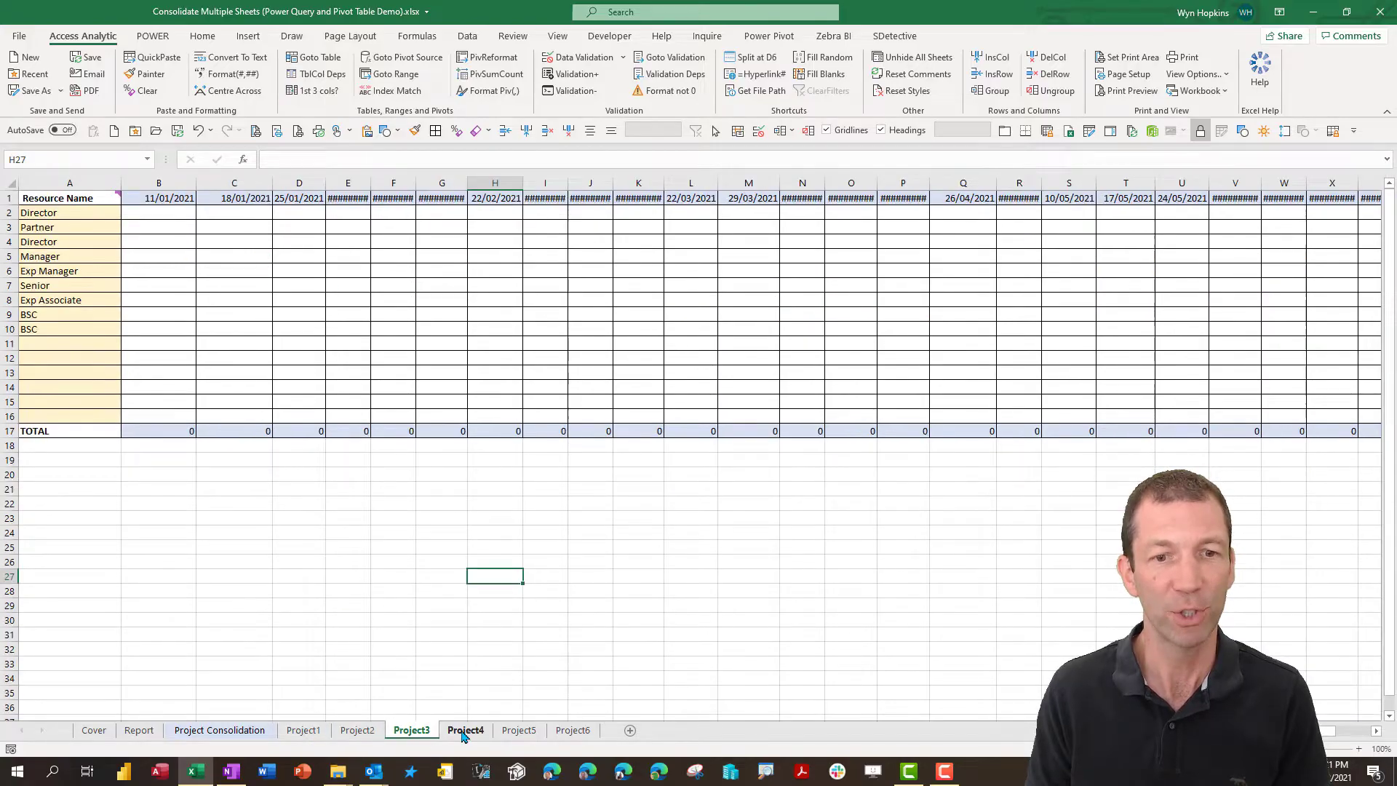
click(463, 733)
click(155, 733)
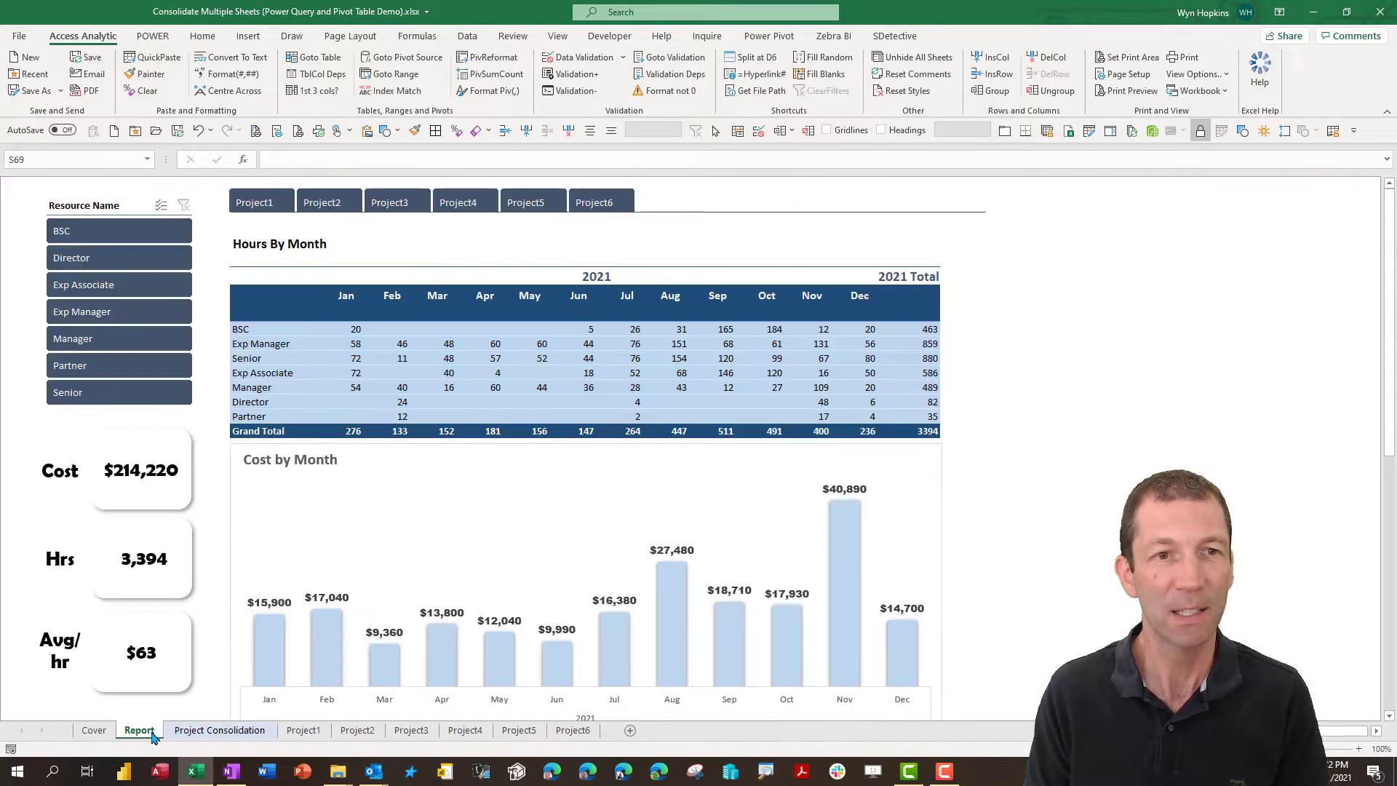
- Try the Report slicers: Project1, Project2, Exp Manager, Manager, then Exp Associate through Senior
click(265, 203)
click(331, 203)
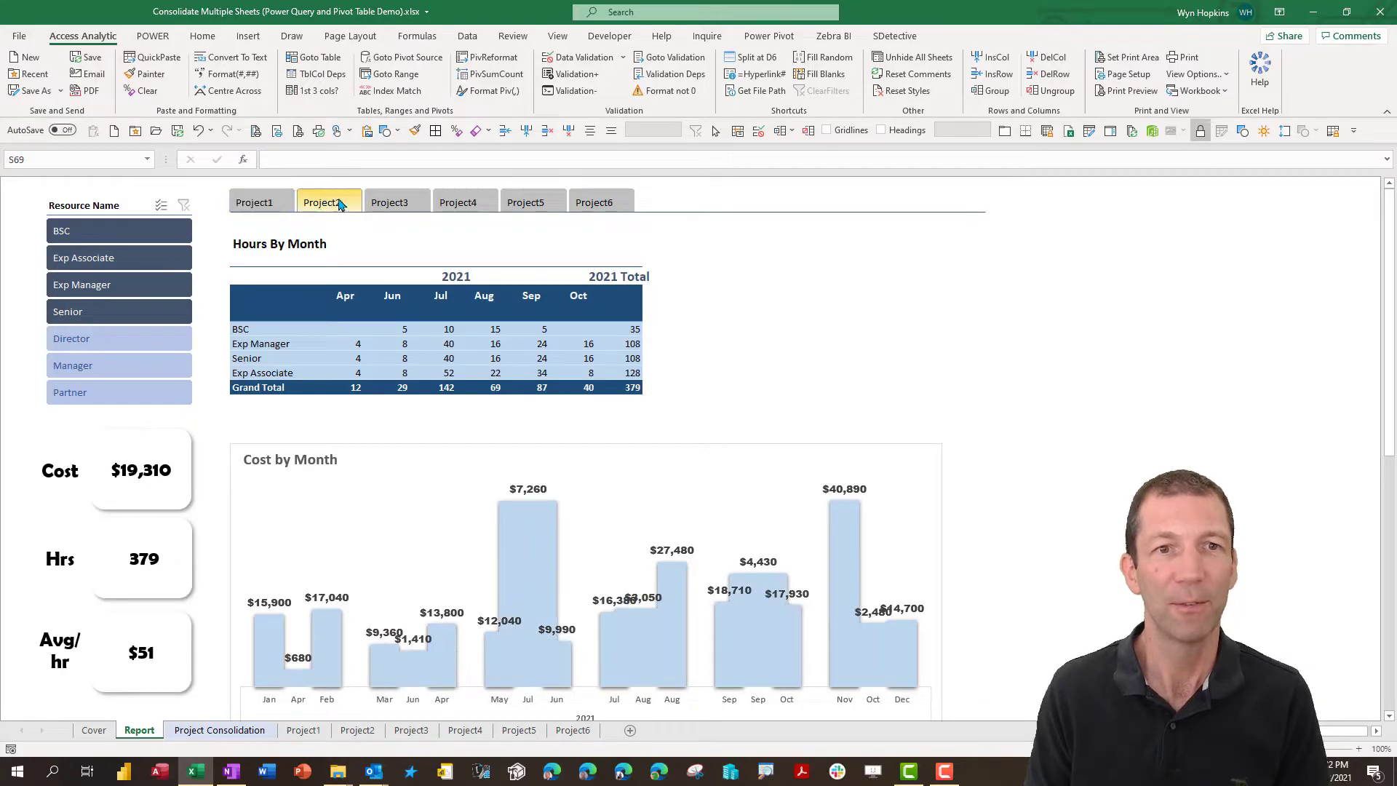
click(106, 263)
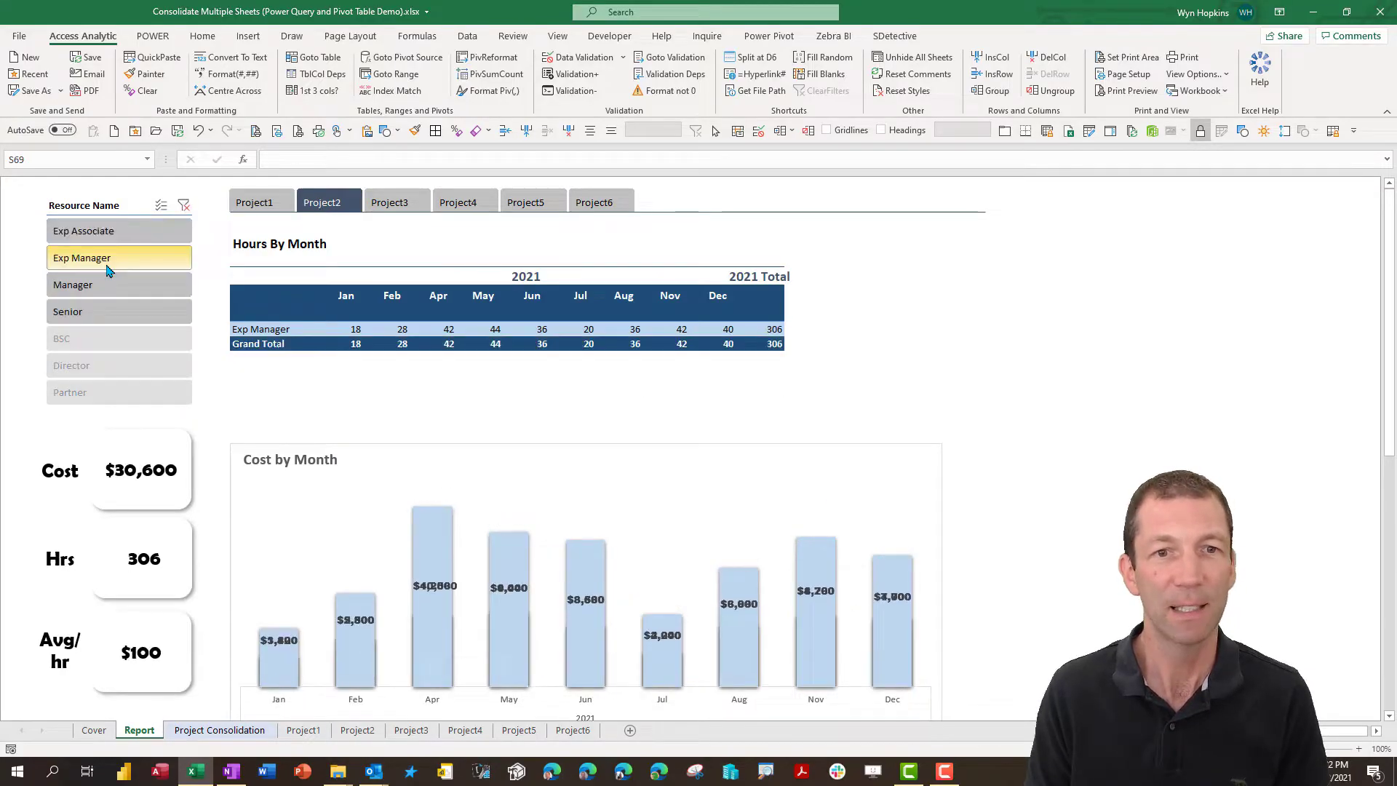
click(115, 282)
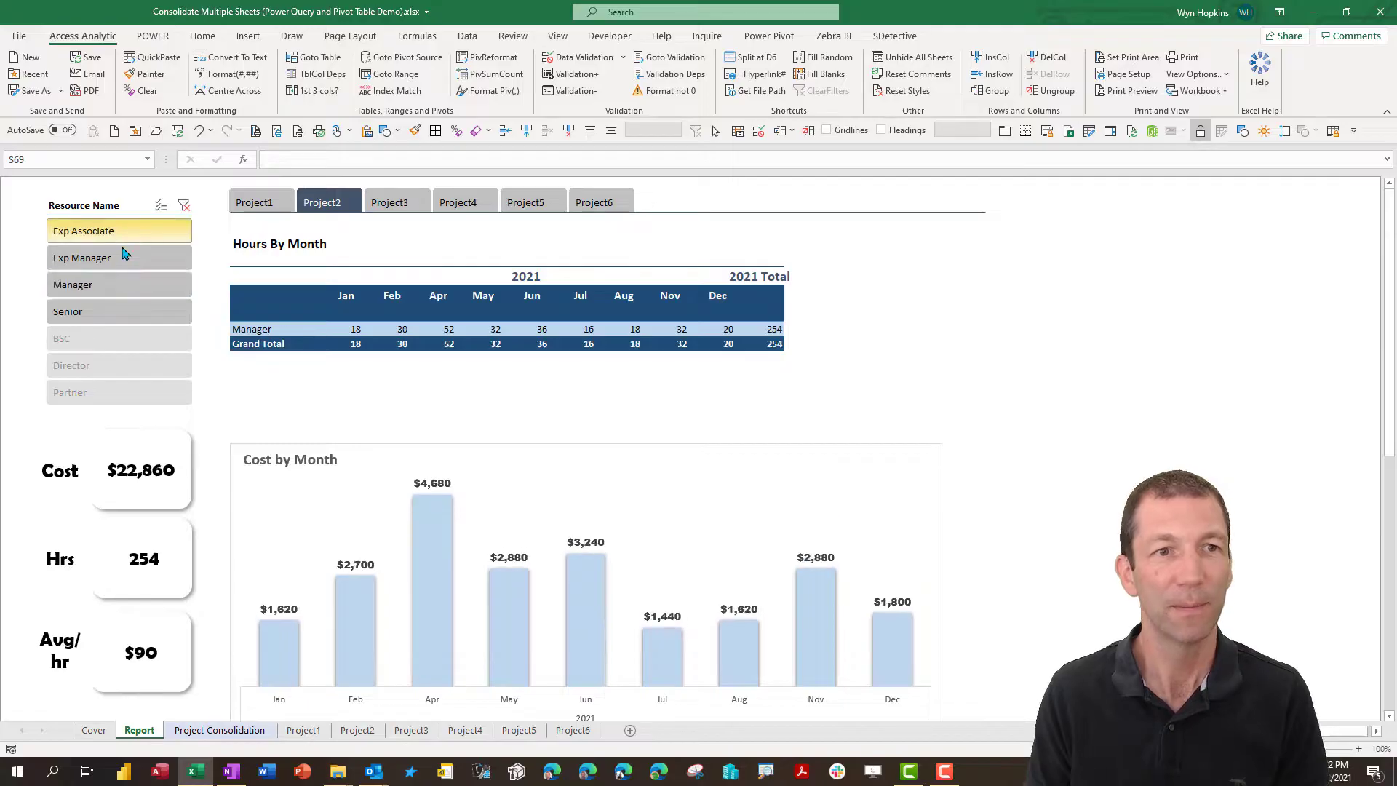
drag(124, 253, 125, 315)
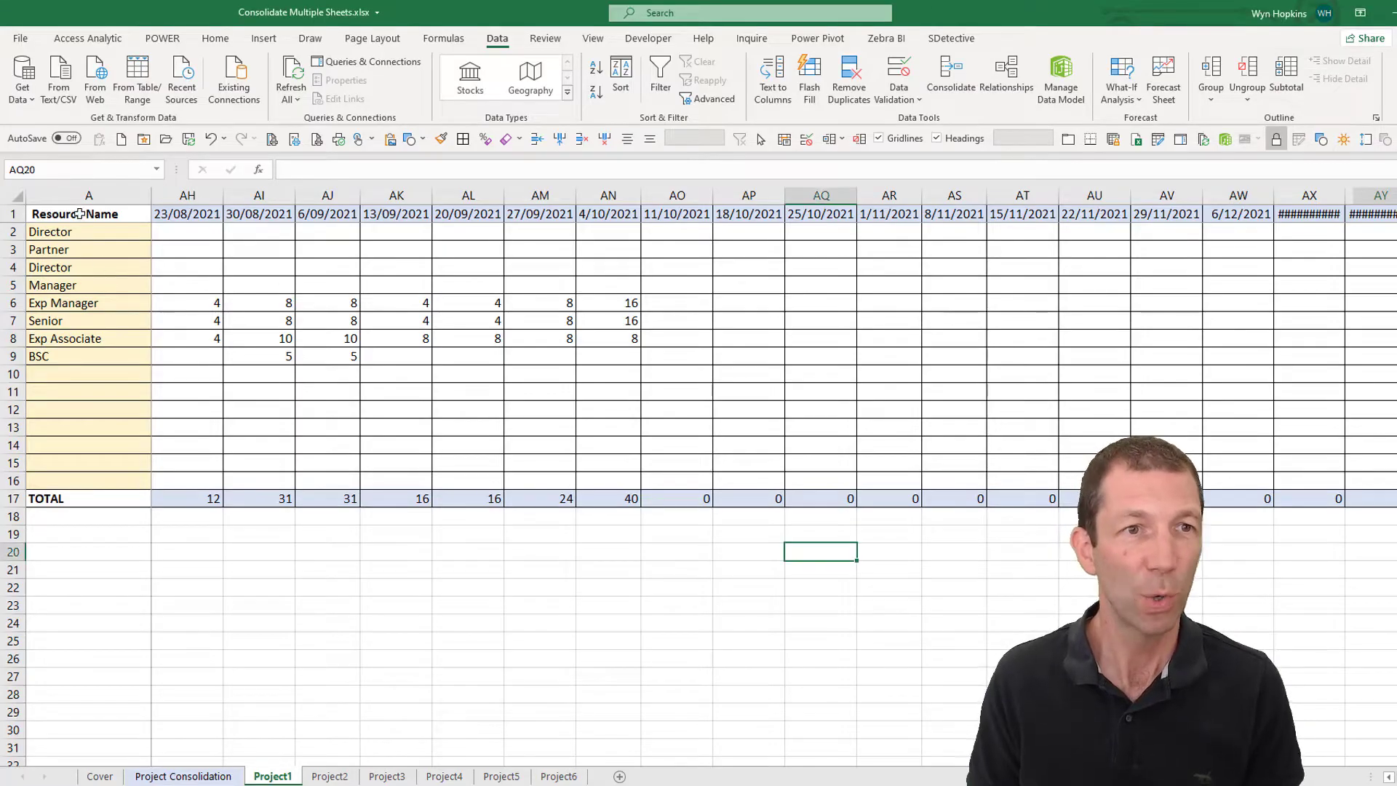
mouse_move(91, 215)
mouse_down()
mouse_move(240, 302)
mouse_move(1367, 484)
mouse_move(1346, 486)
mouse_move(1371, 491)
mouse_move(1355, 500)
mouse_up()
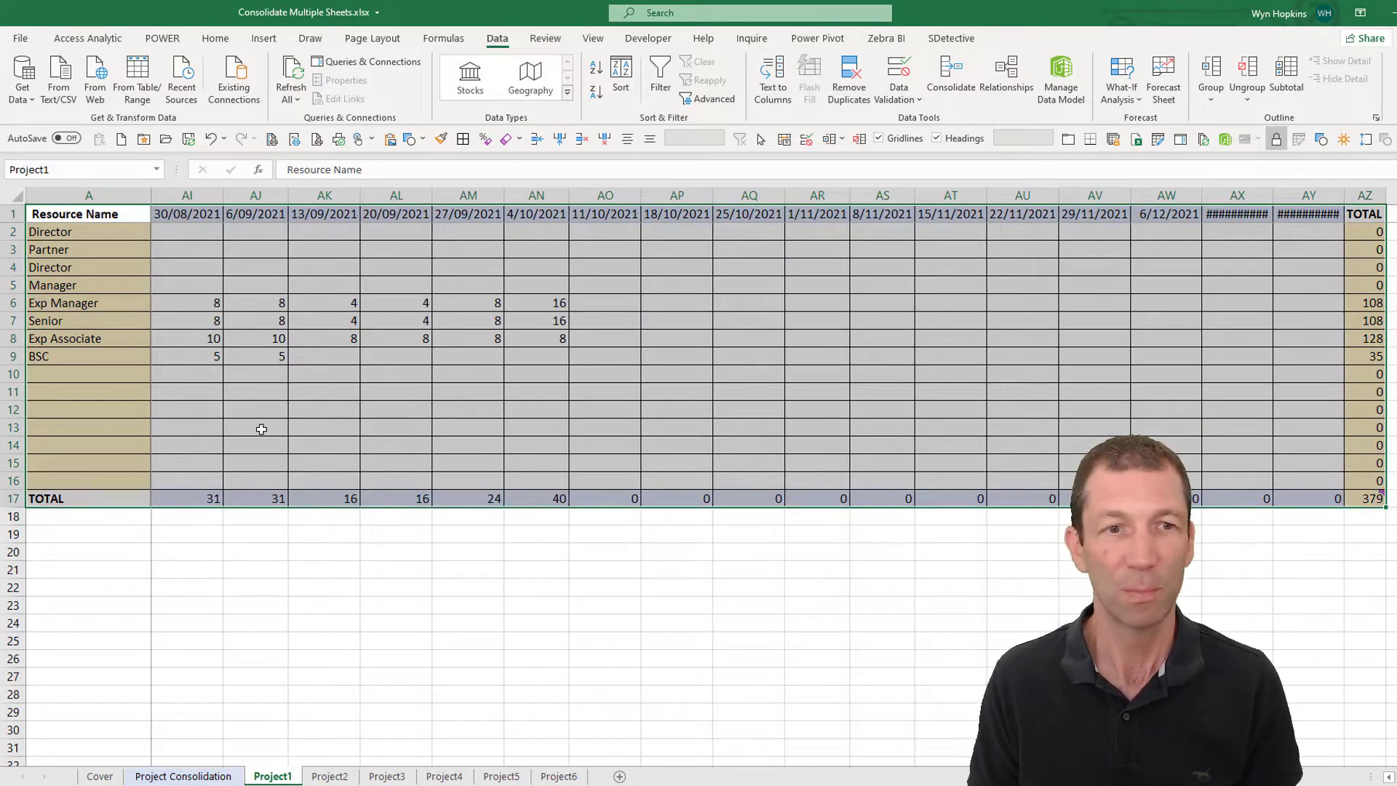
click(58, 171)
text(Proje)
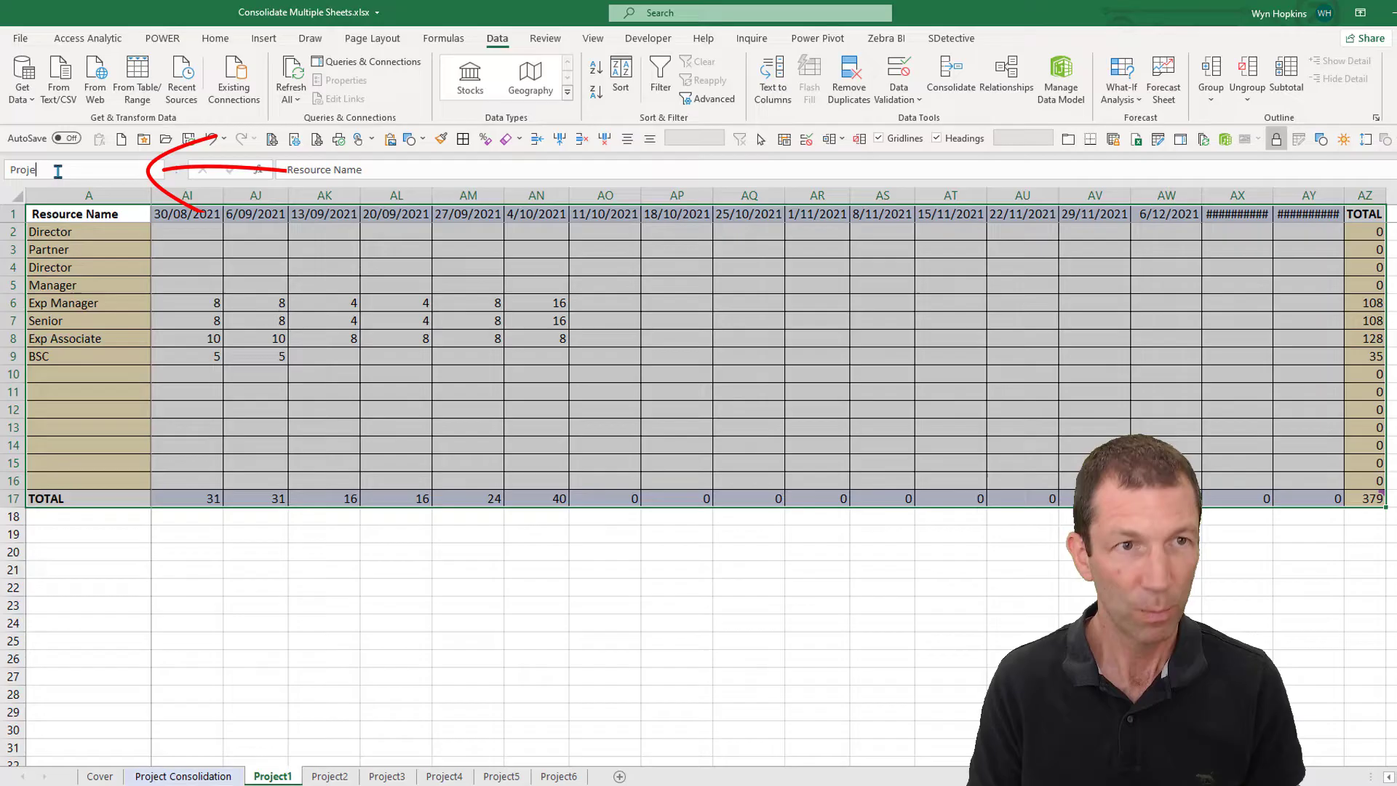
key(Return)
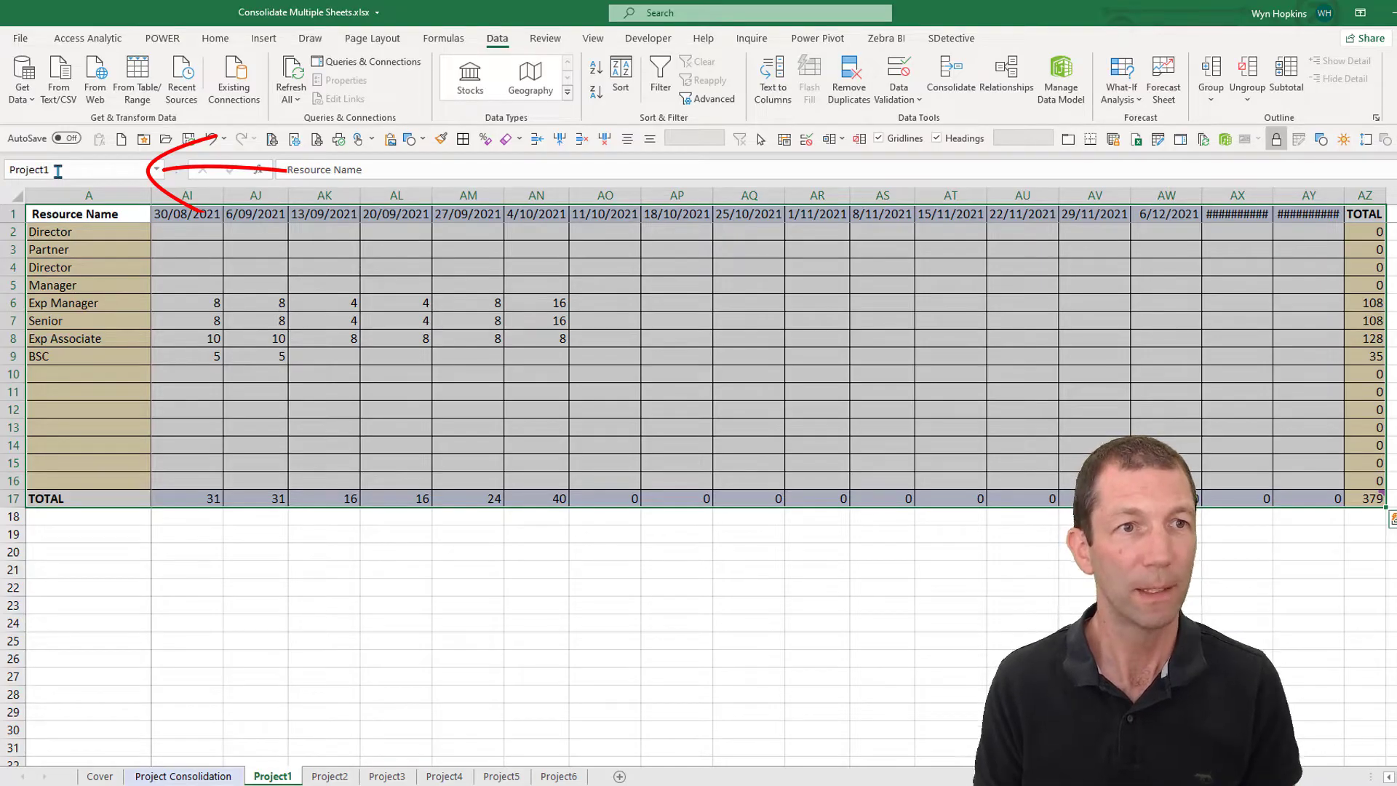
click(343, 777)
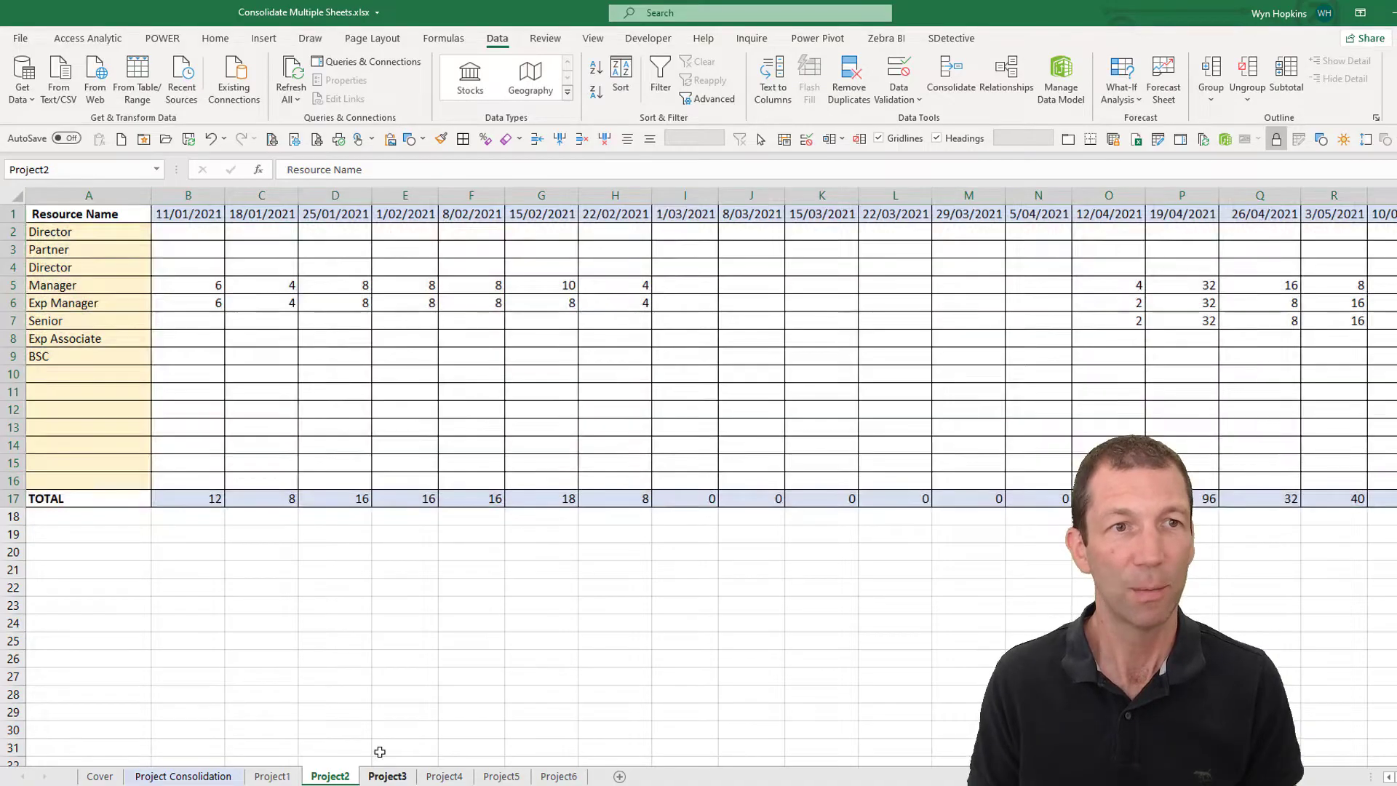
click(386, 776)
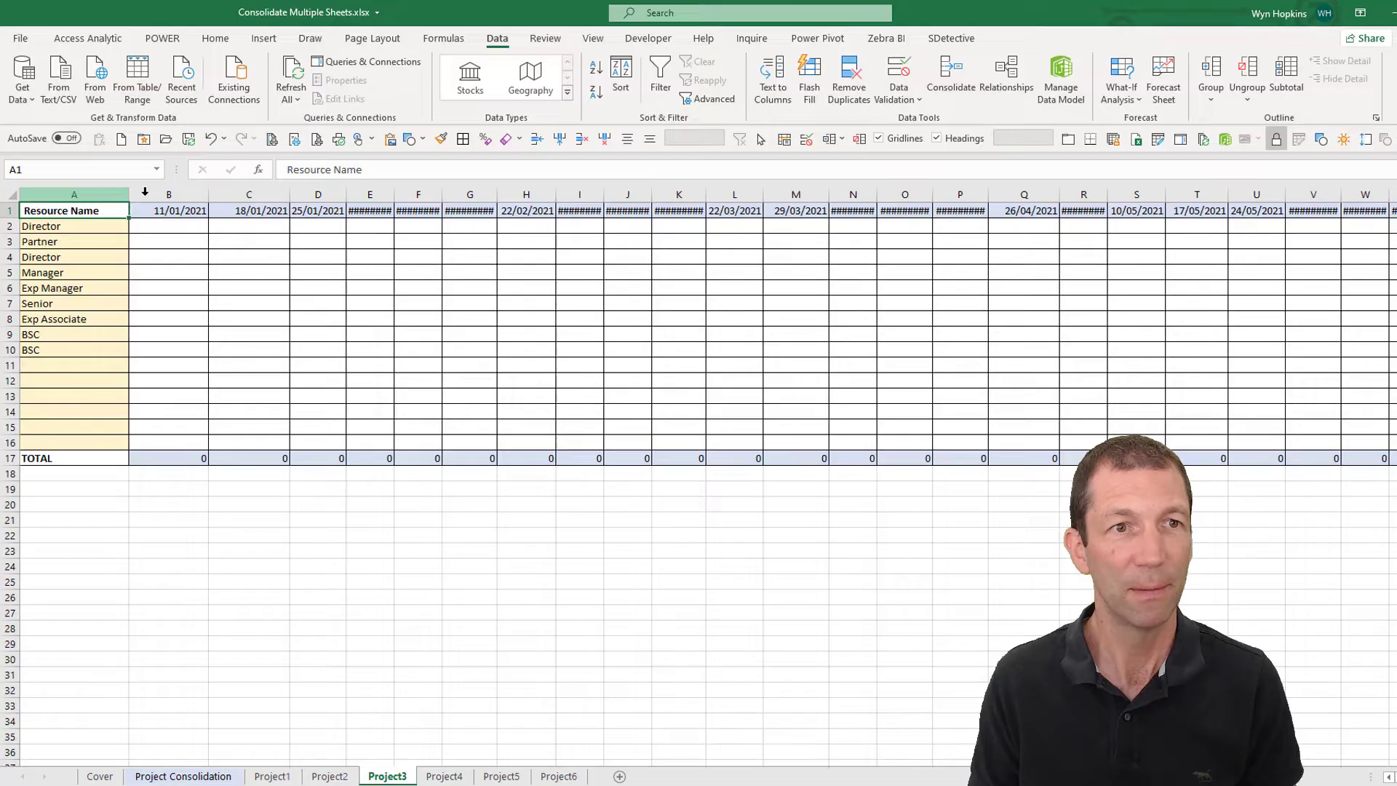
click(157, 171)
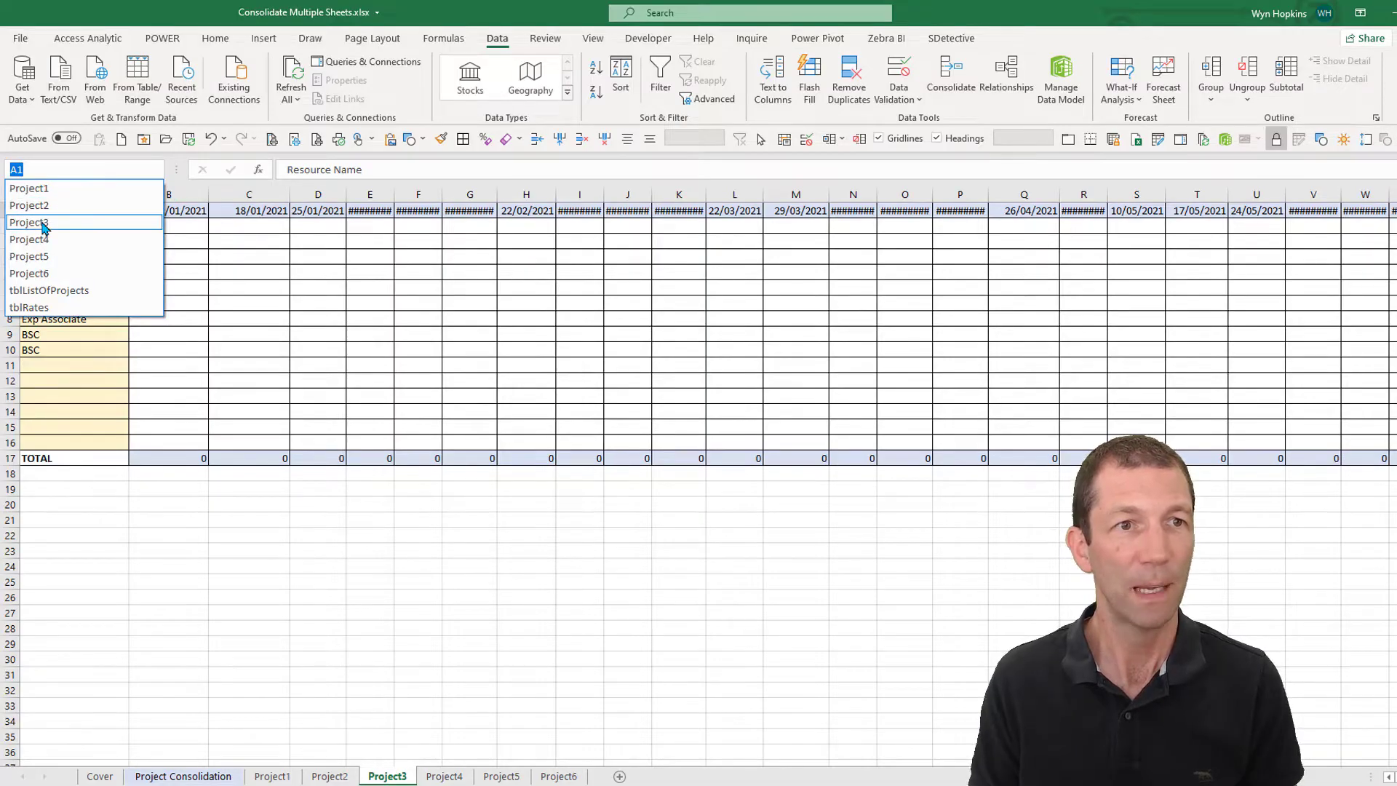
click(43, 225)
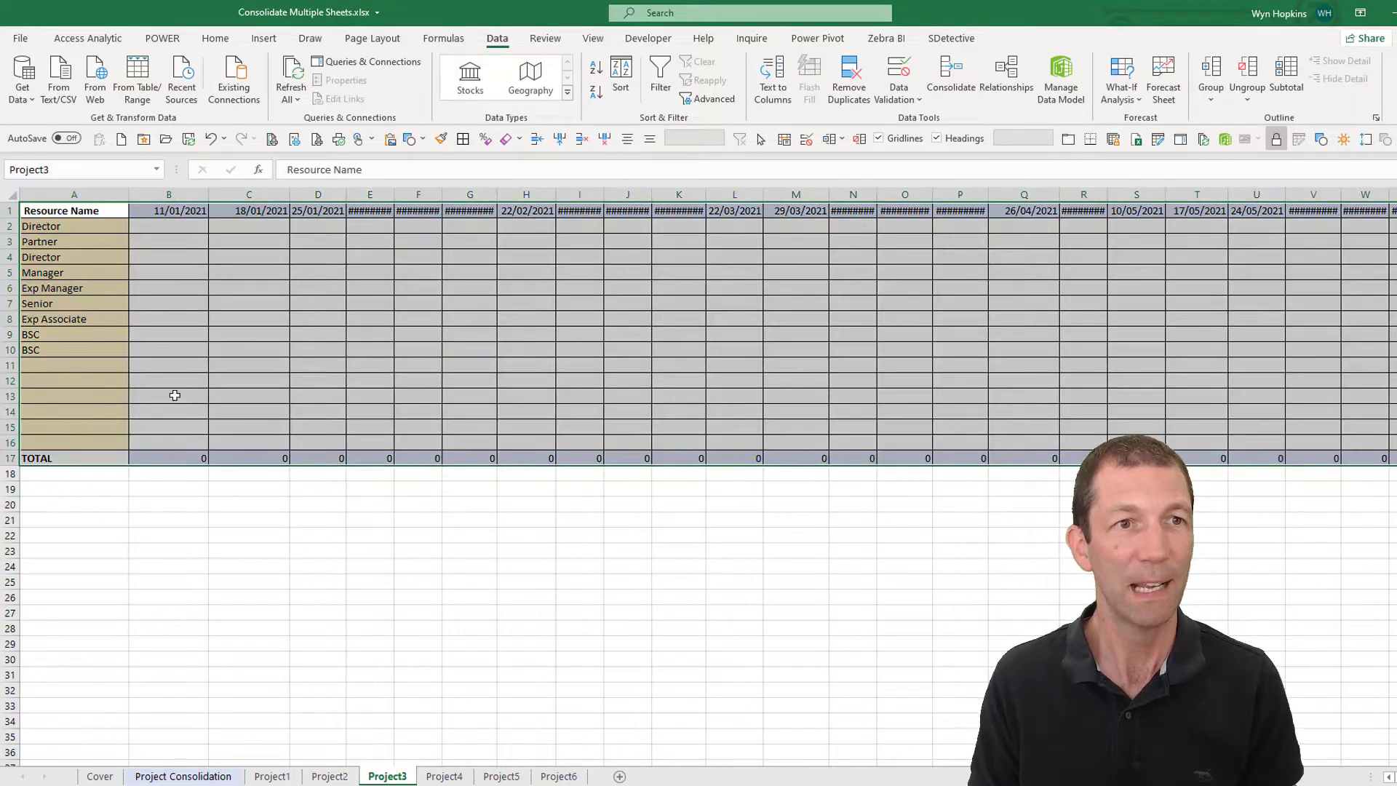
click(282, 777)
click(285, 553)
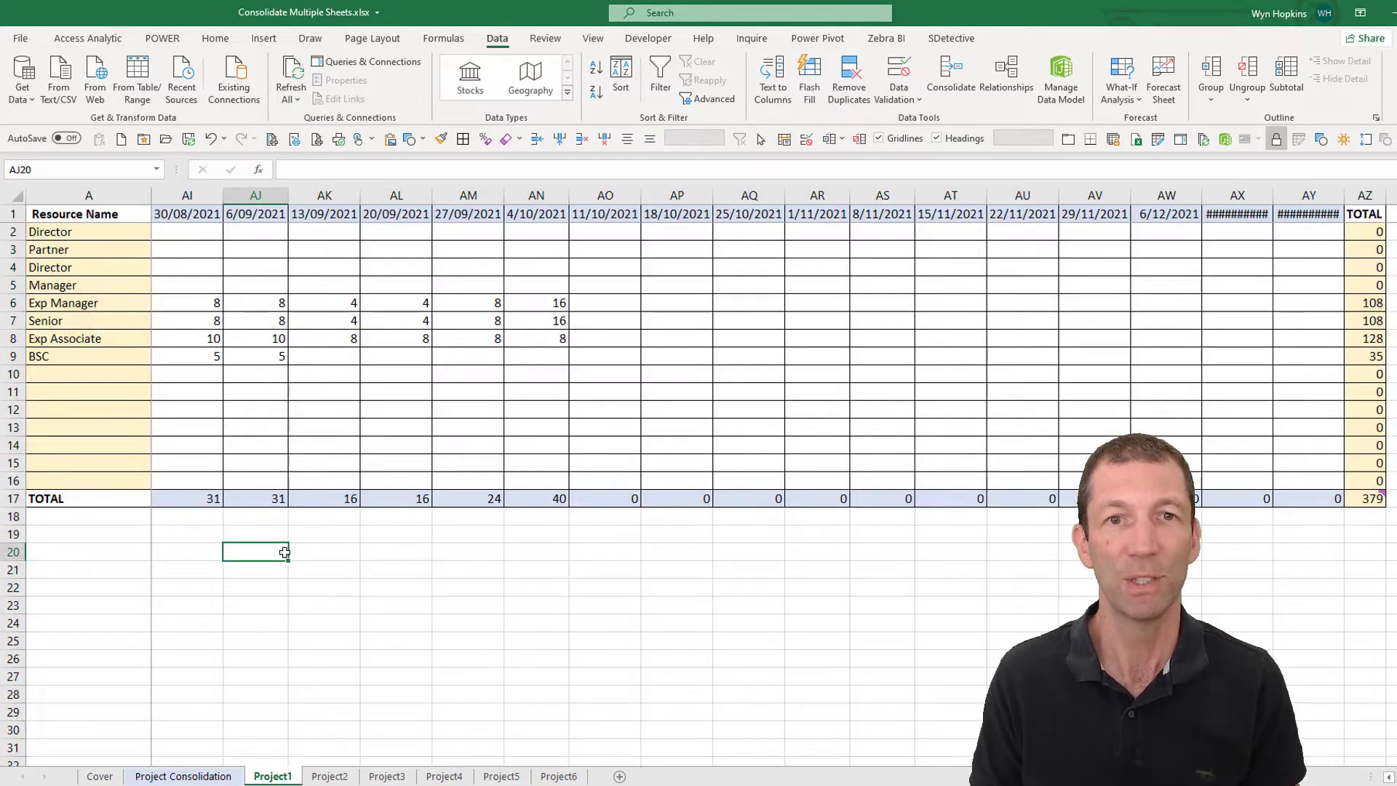
- Create a Power Query query from the Project1 named range
click(158, 169)
click(43, 193)
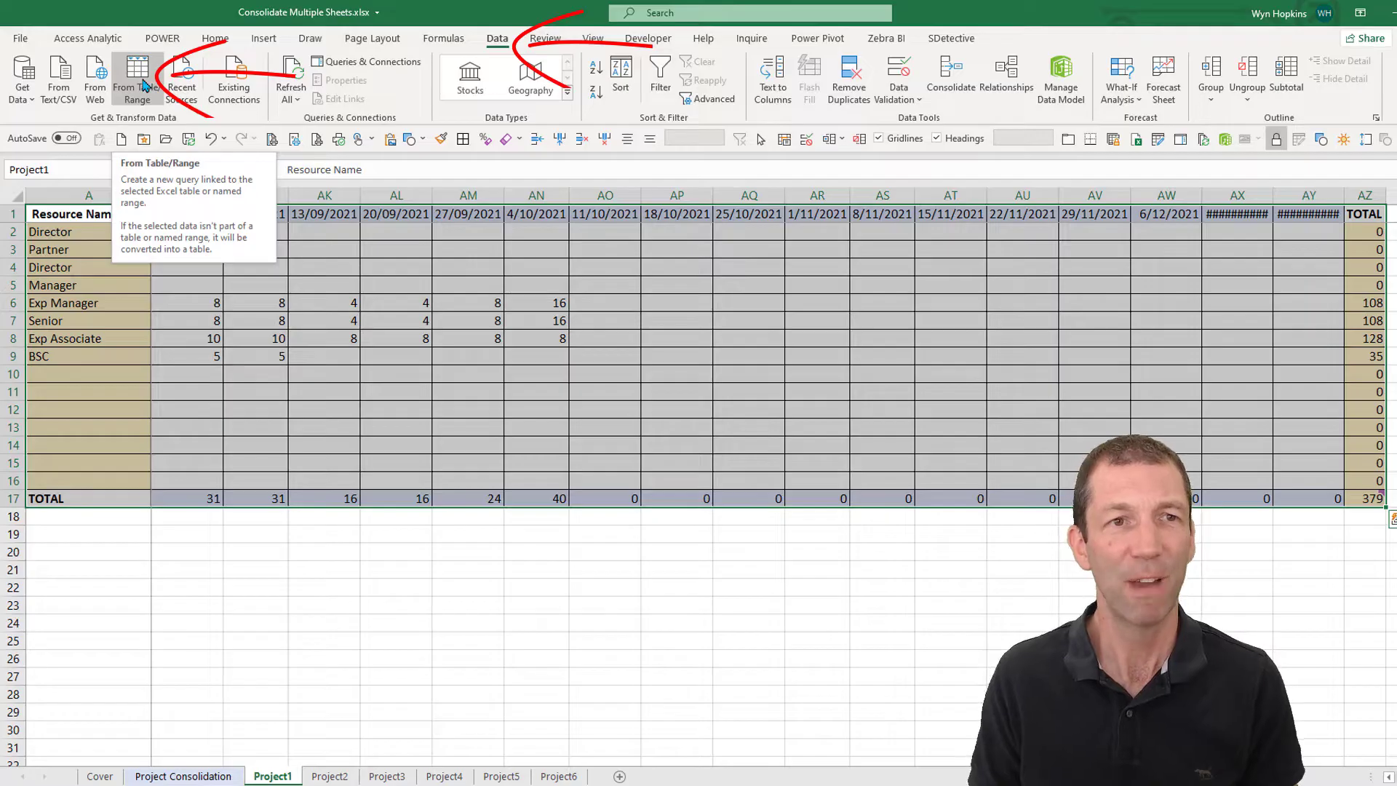
click(139, 81)
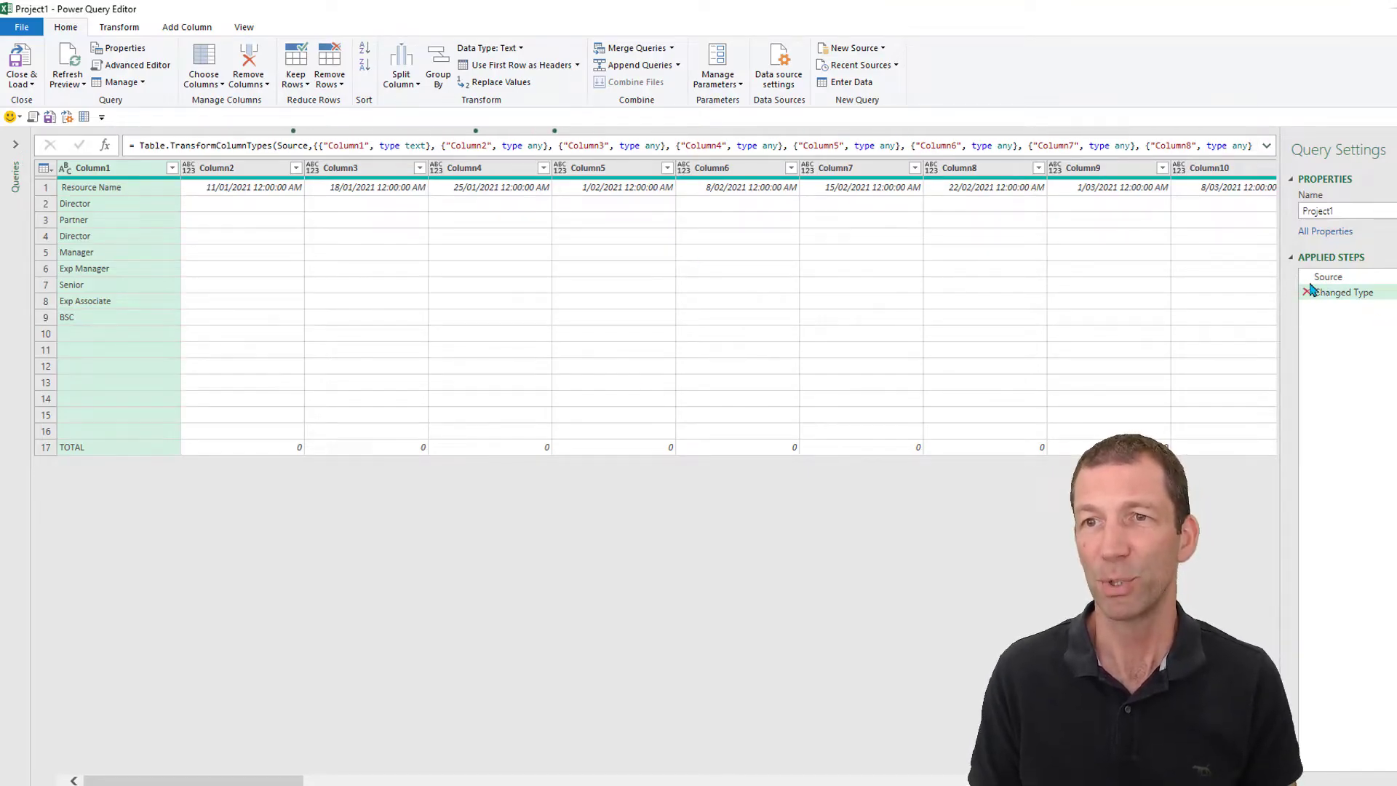
- Delete the Changed Type step, use the first row as headers, and delete Changed Type again
click(1266, 146)
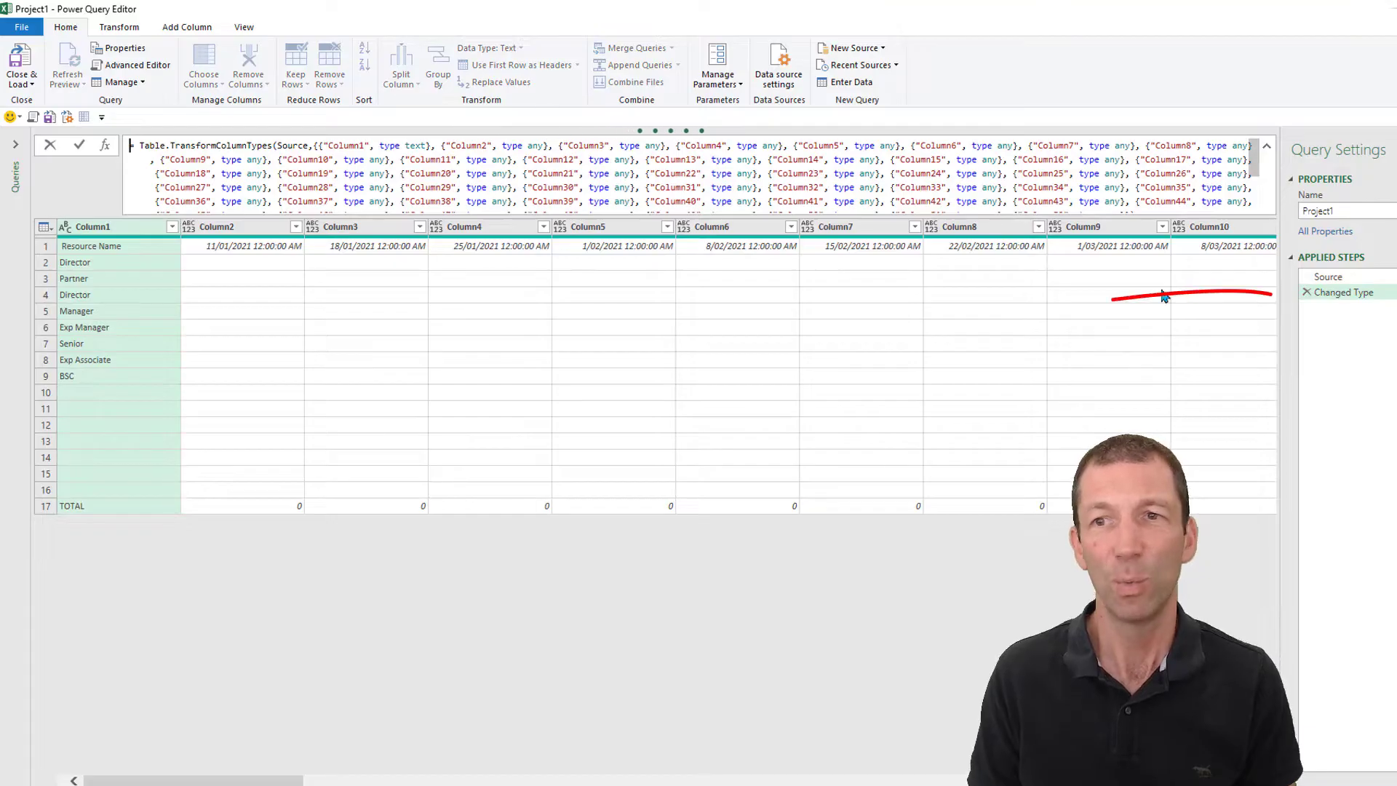
click(1307, 292)
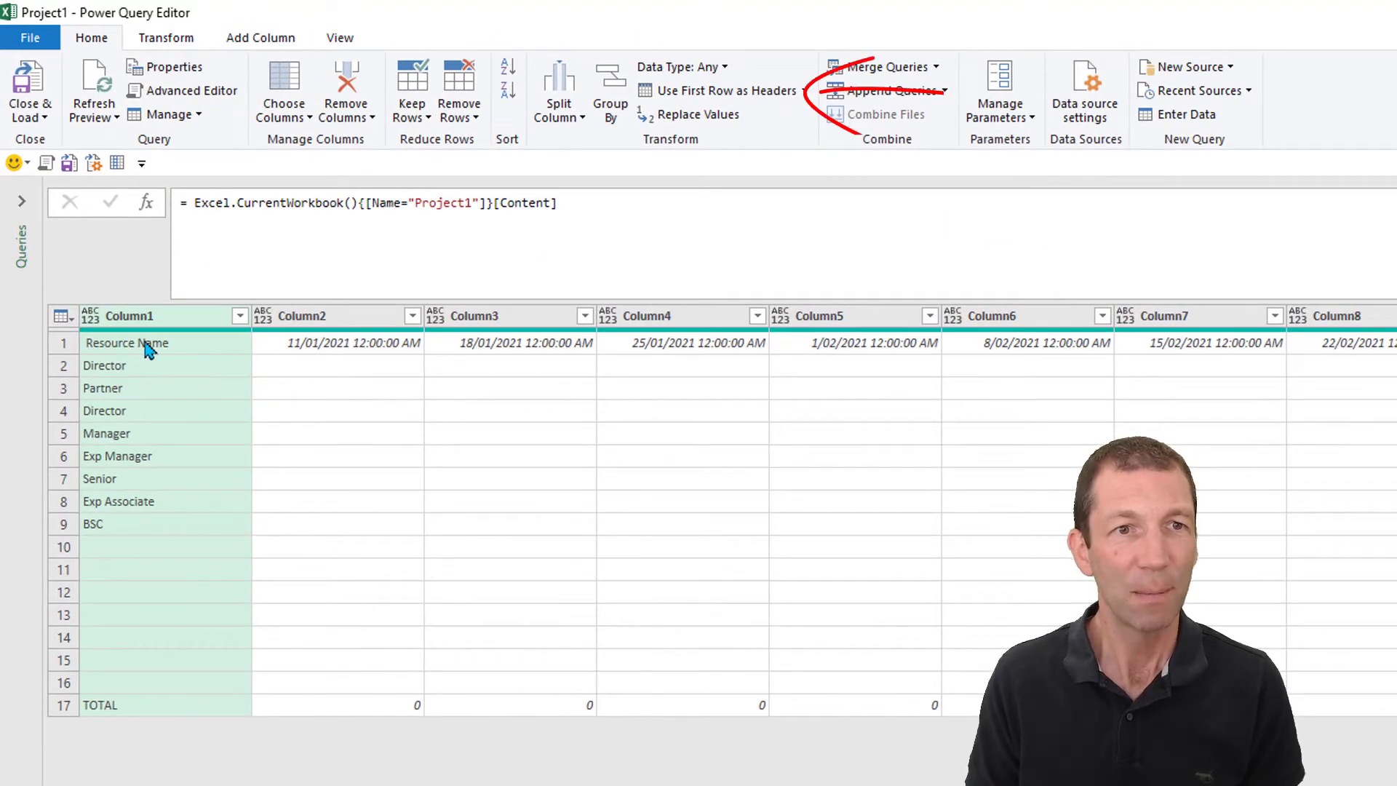
click(750, 96)
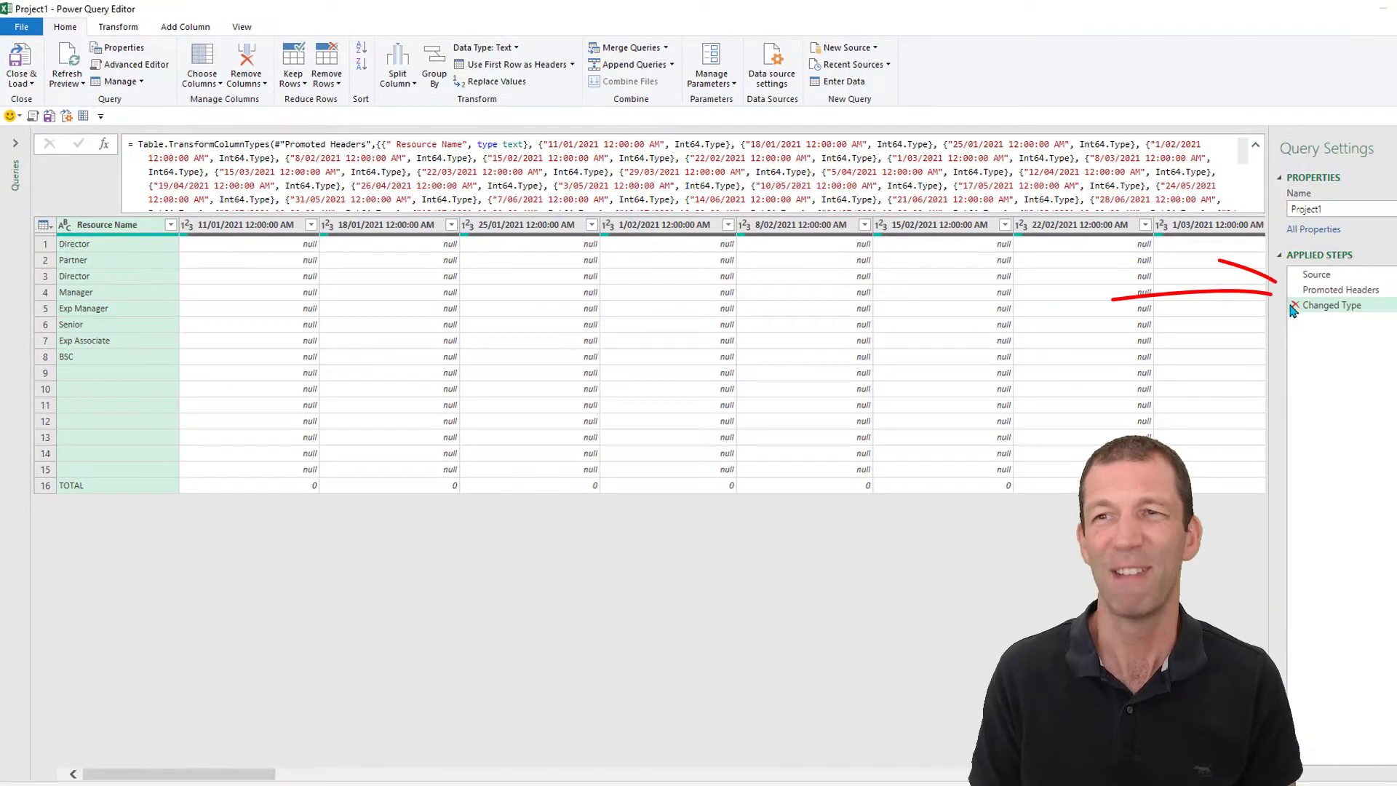
click(1294, 306)
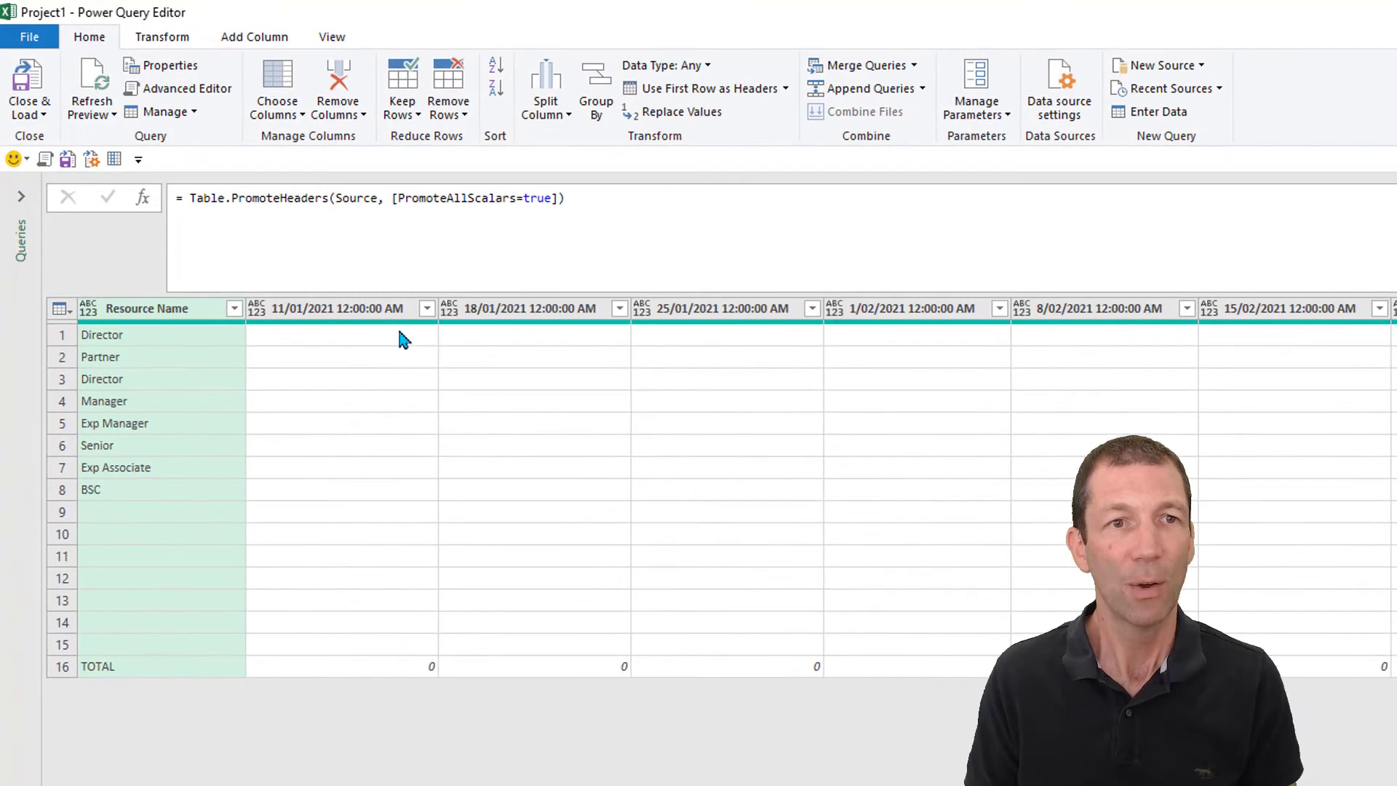
- Unpivot the date columns of Resource Name into Attribute and Value rows
right_click(161, 319)
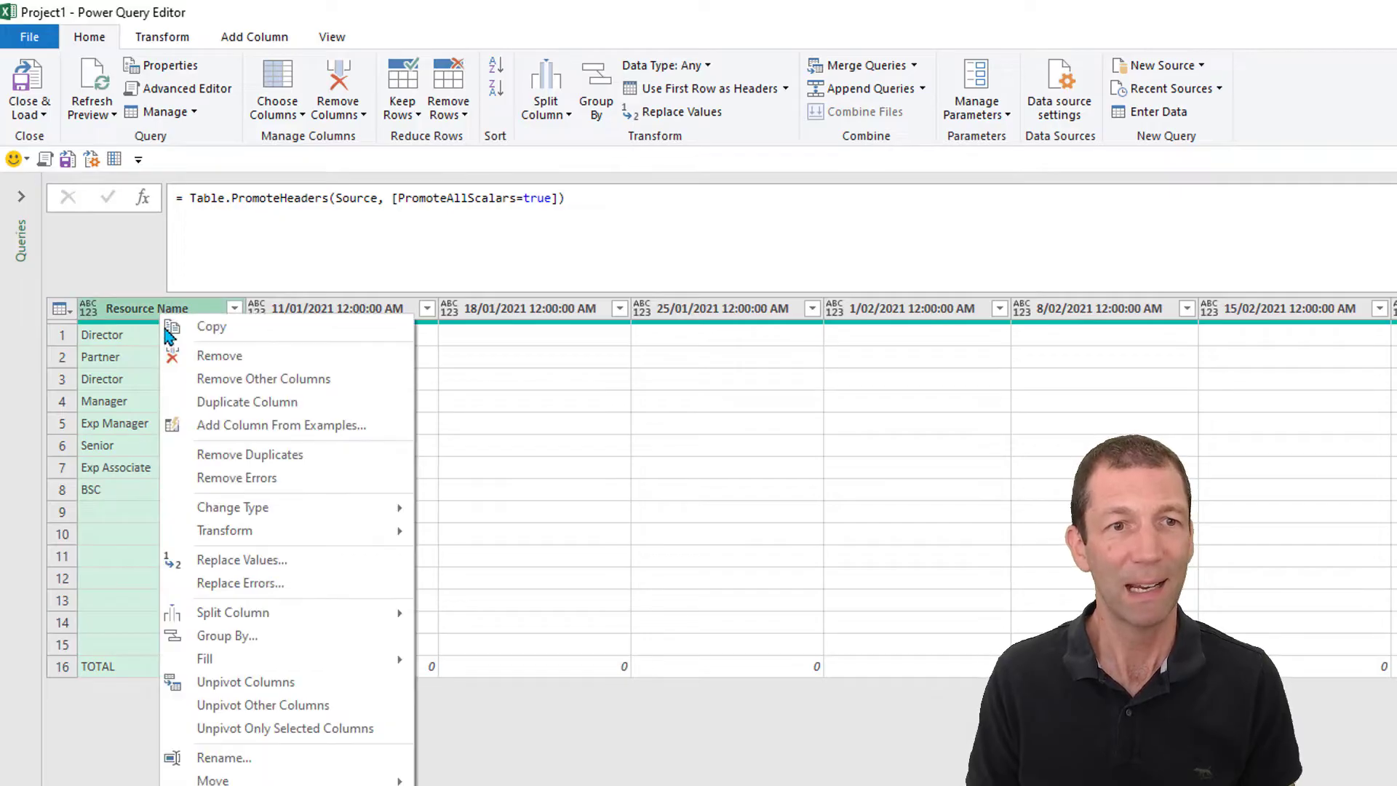
click(283, 706)
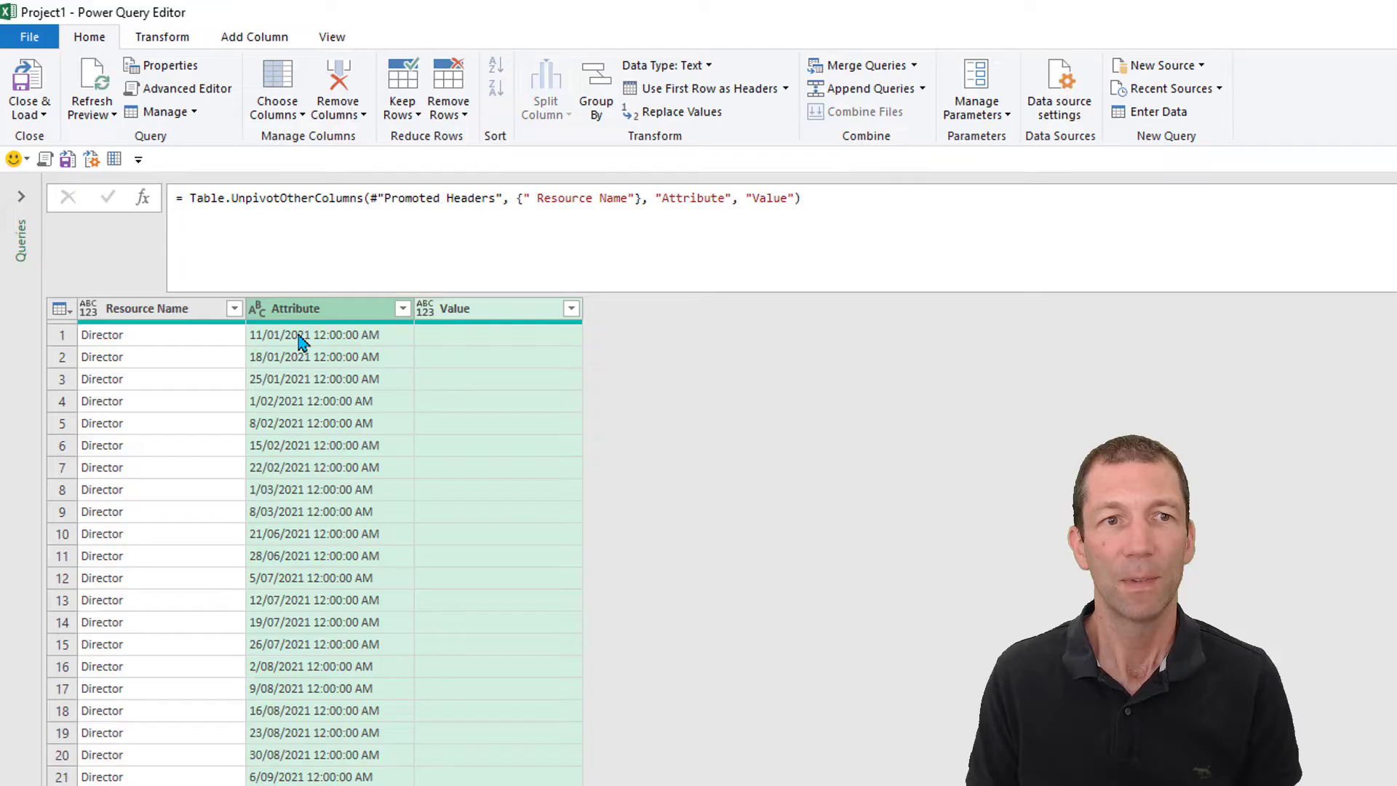
click(542, 310)
scroll(528, 378, down, 2)
scroll(524, 390, down, 15)
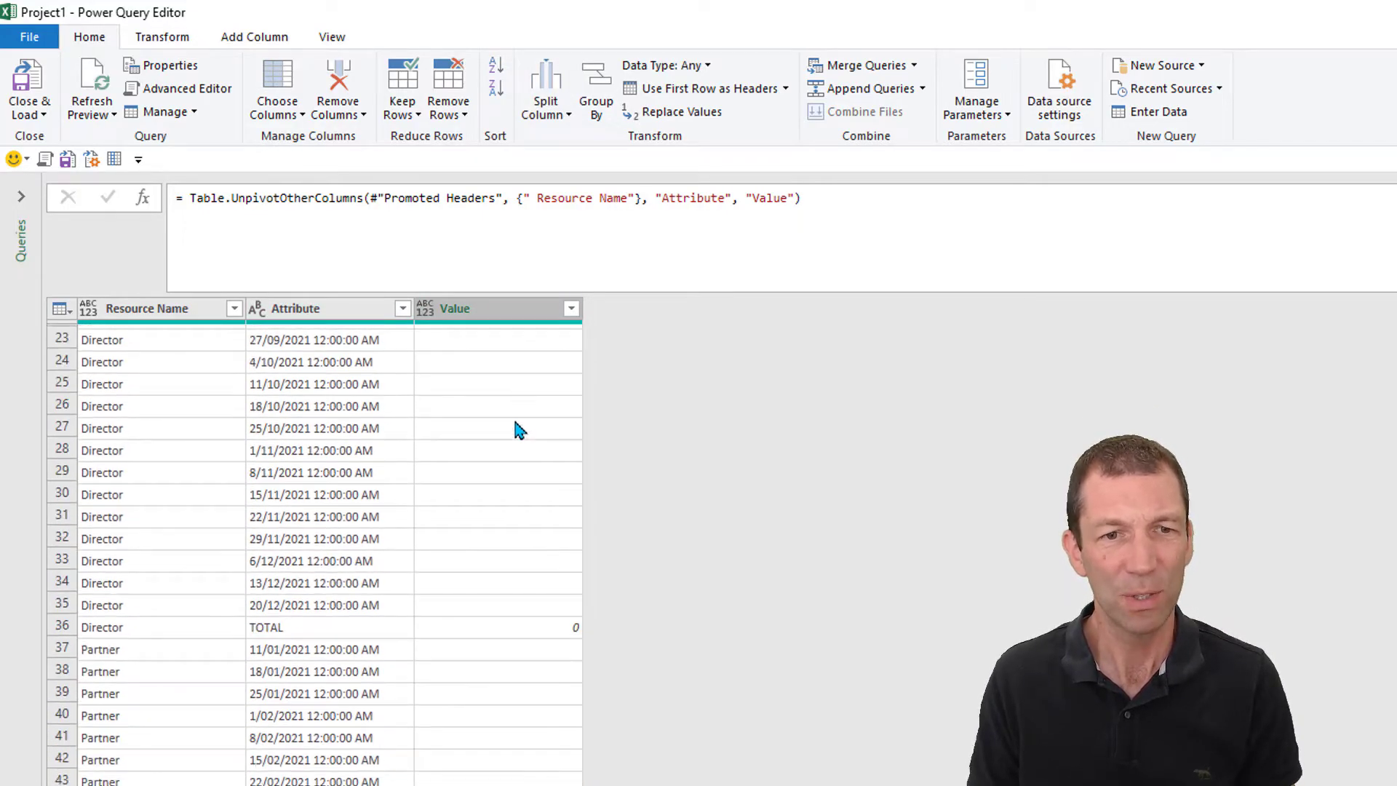
scroll(535, 349, up, 12)
scroll(546, 318, up, 4)
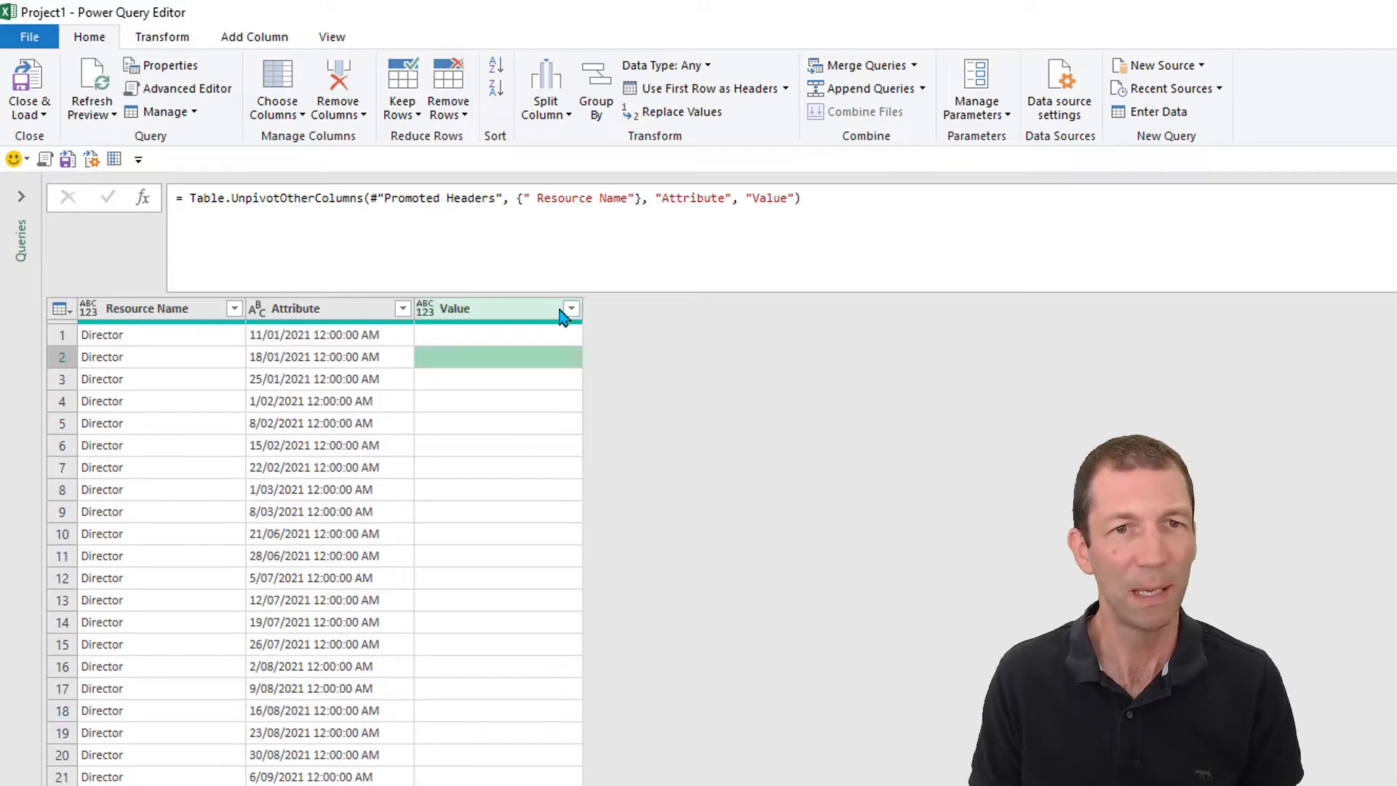
click(572, 309)
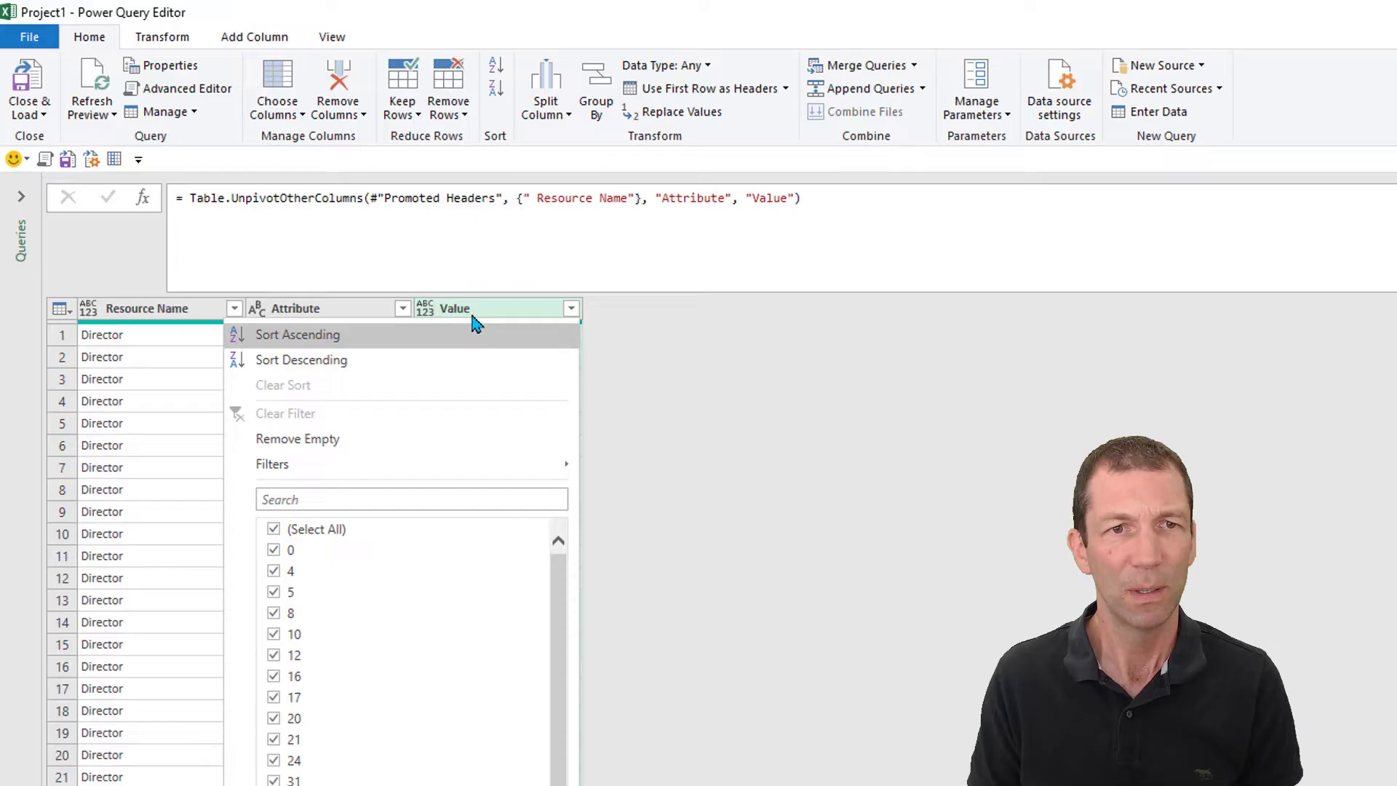
click(471, 313)
- Rename the Value column to Hours and filter out zero and blank Hours
double_click(474, 308)
text(Hours)
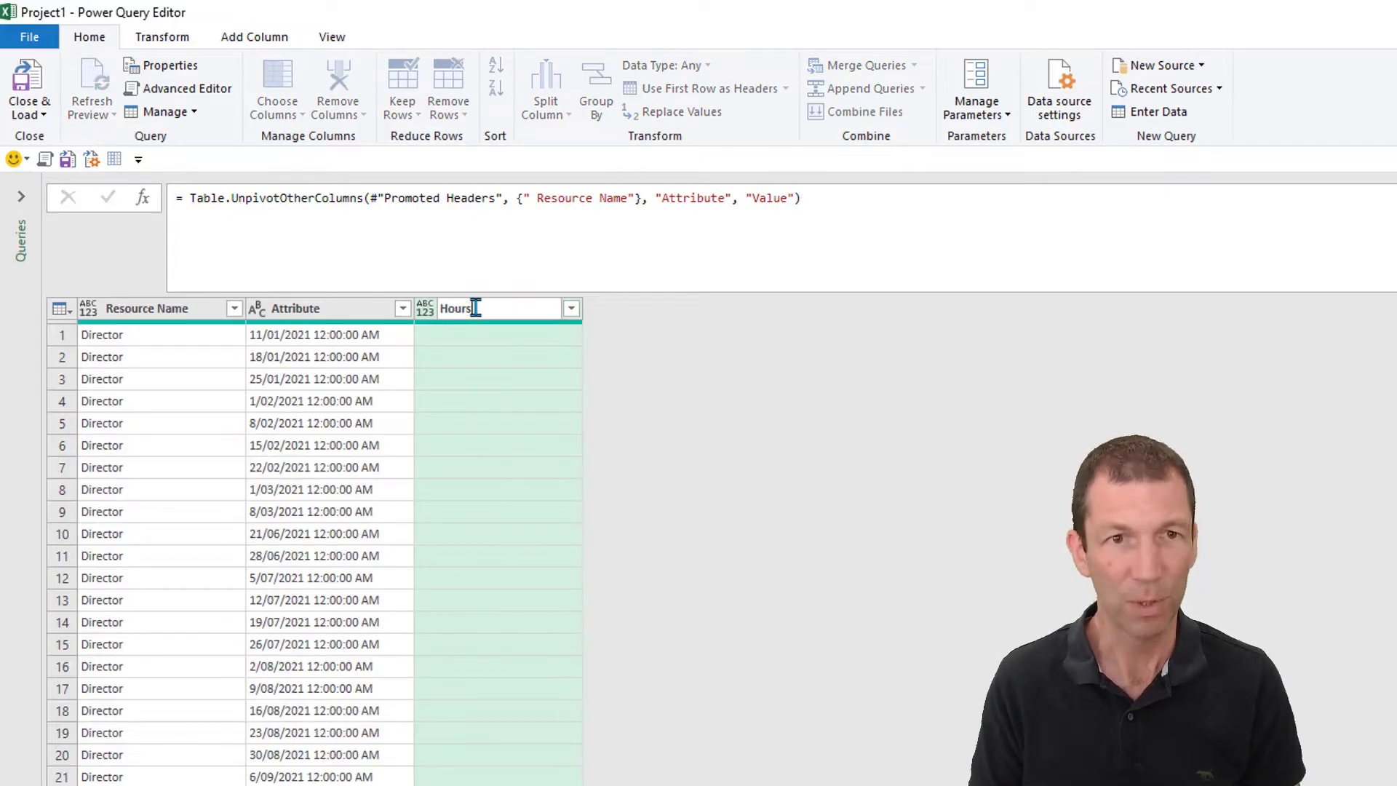
key(Return)
click(572, 310)
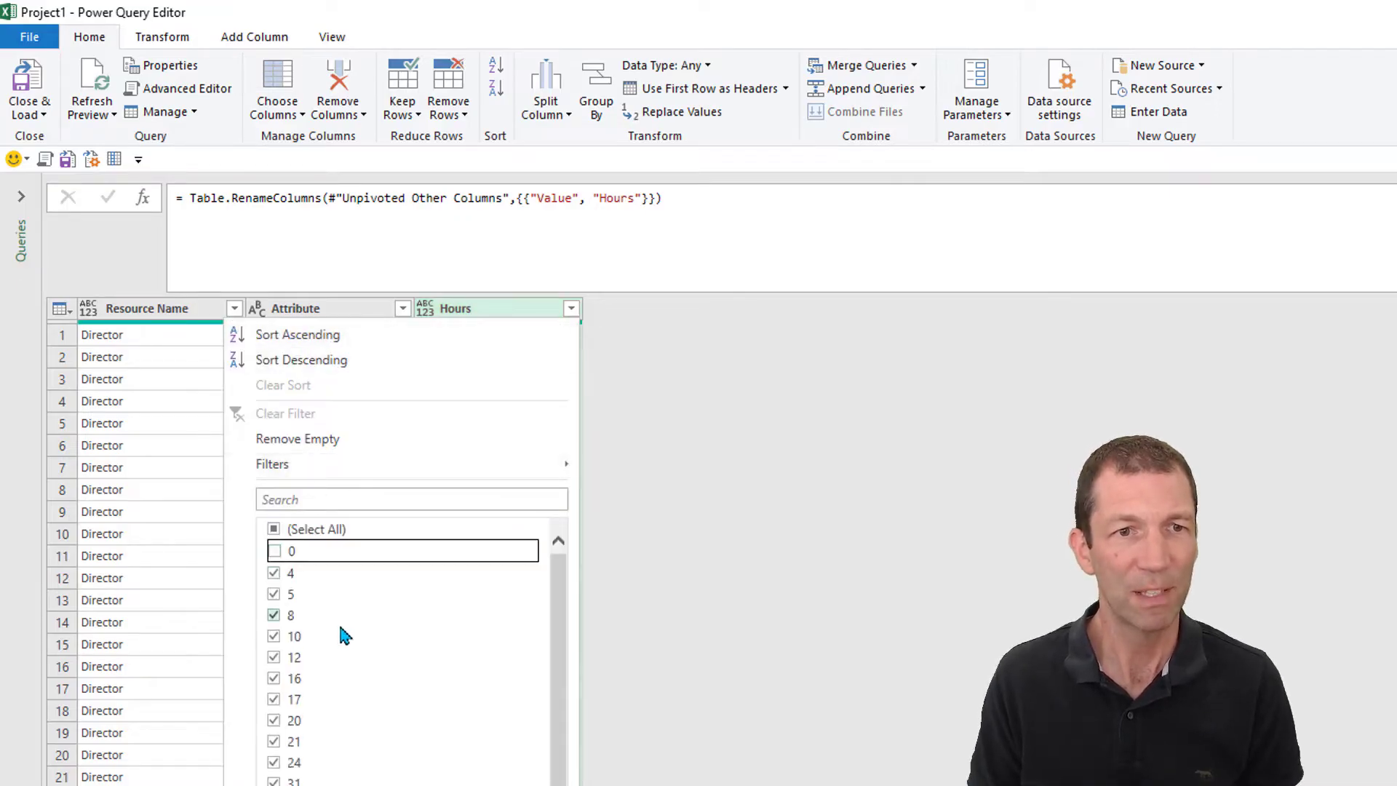
scroll(347, 663, down, 1)
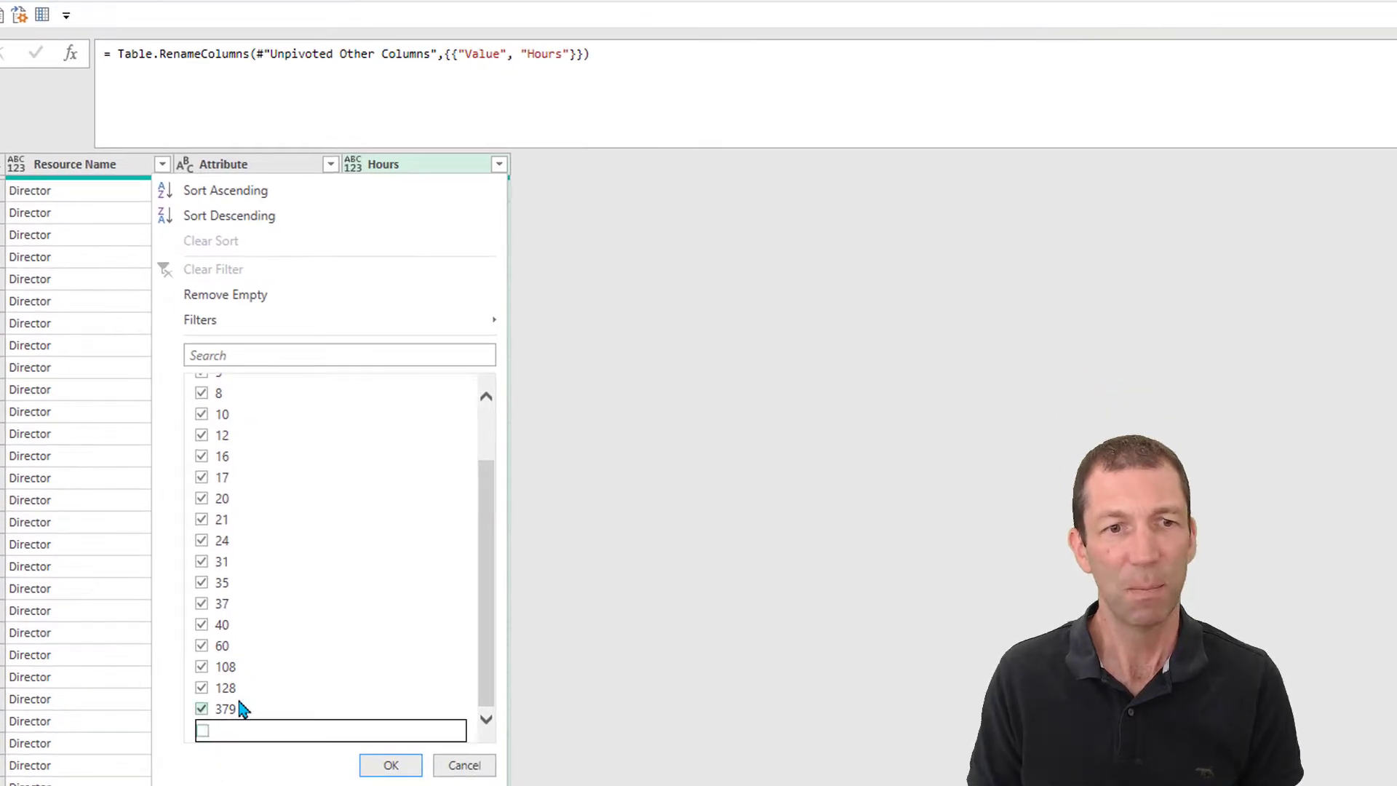
scroll(255, 684, up, 2)
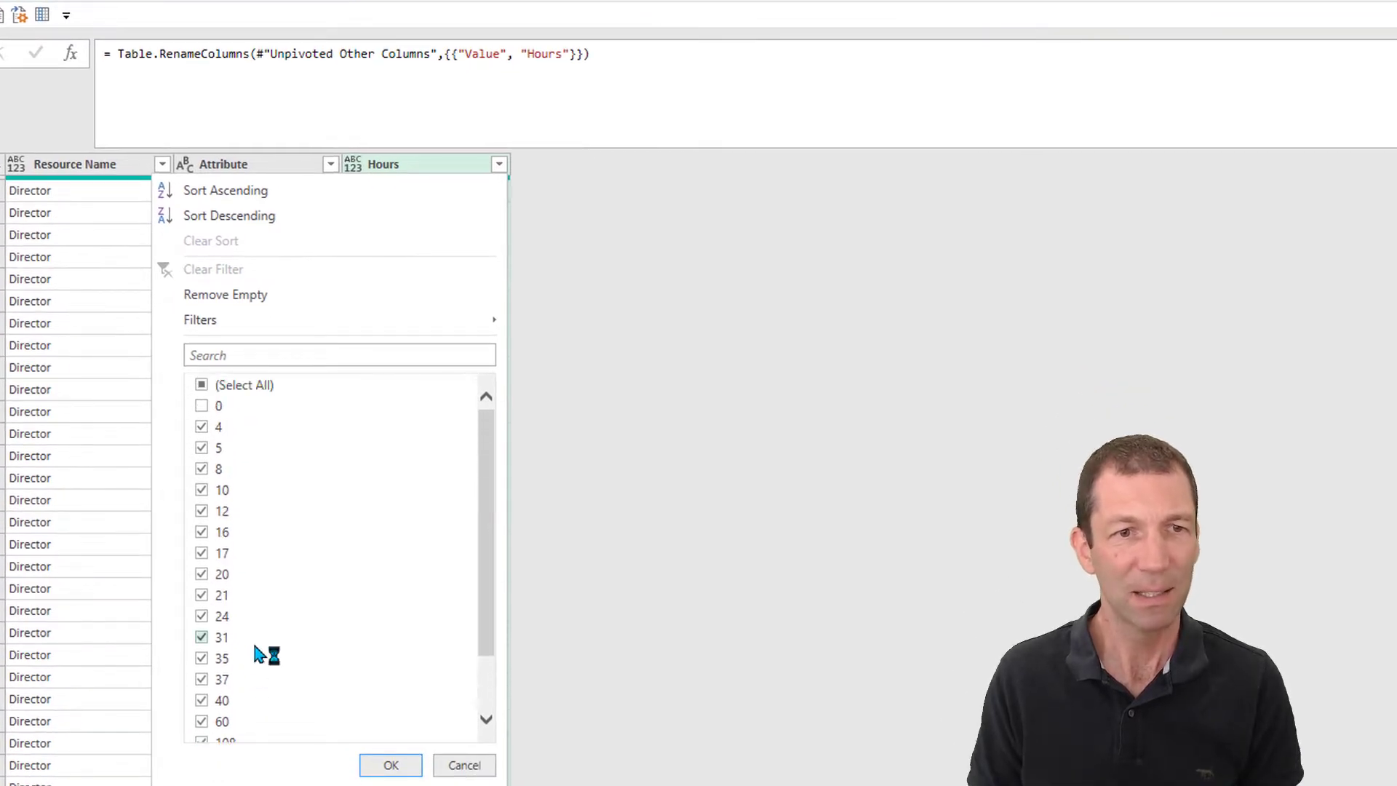
click(374, 764)
scroll(473, 577, down, 15)
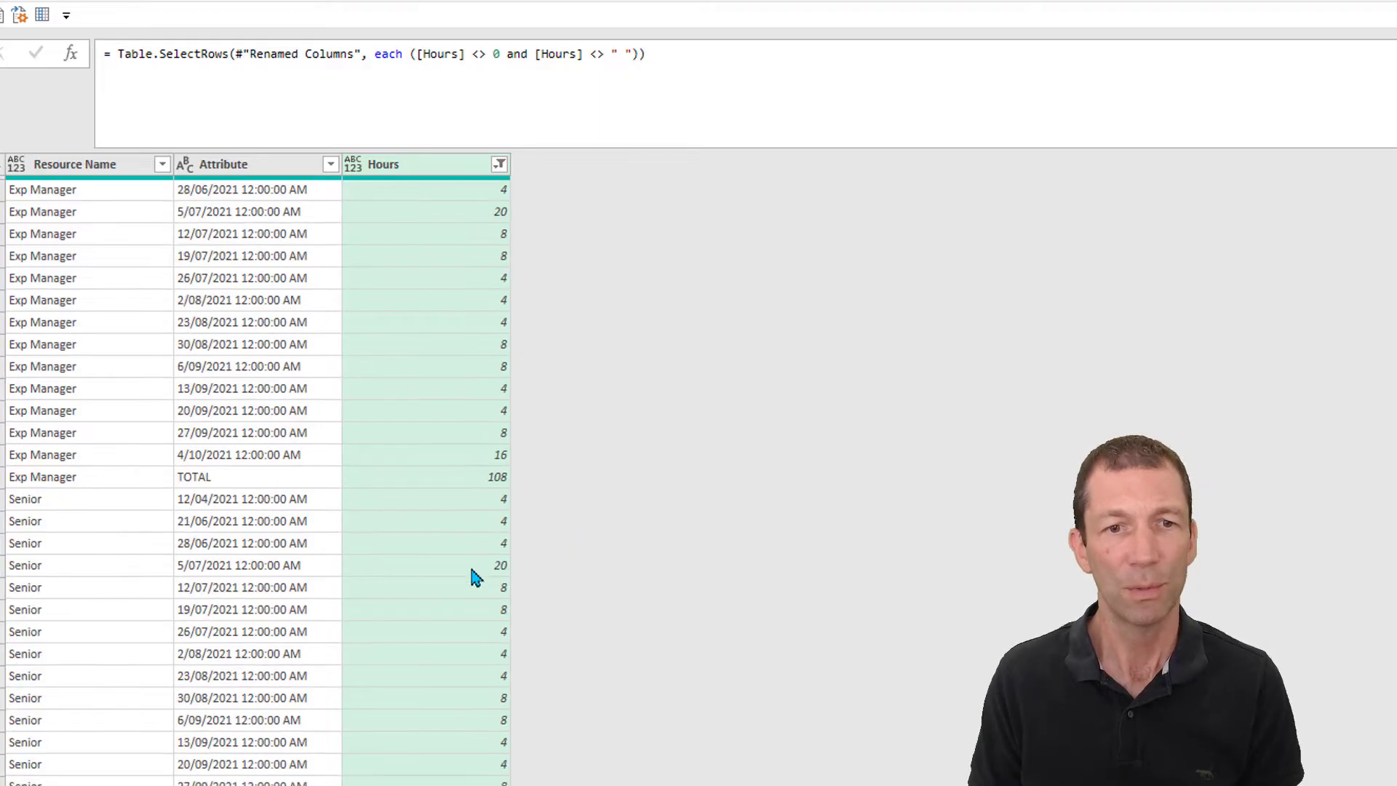
scroll(421, 658, up, 15)
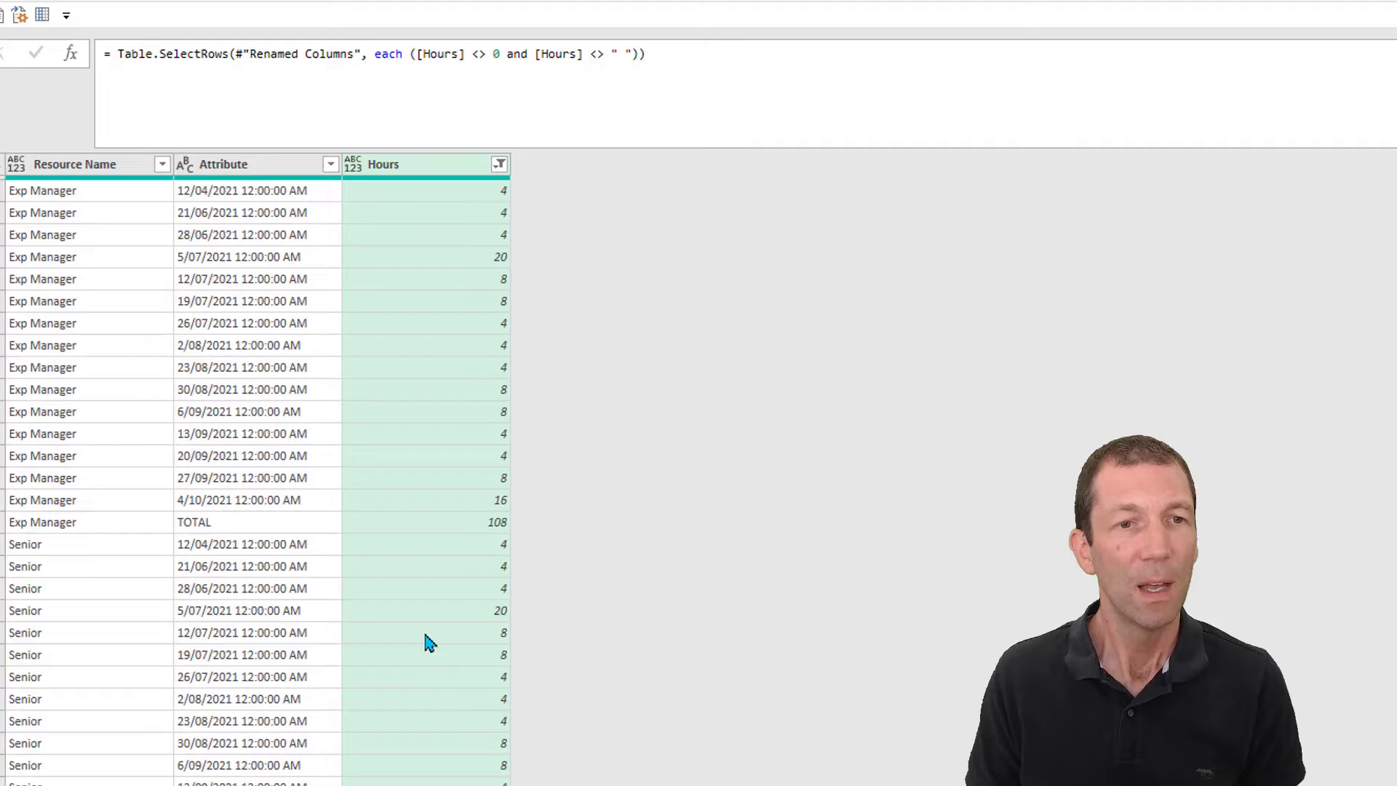
- Rename Attribute to Date, then undo the Date type conversion that produced errors
double_click(238, 165)
text(Date)
key(Return)
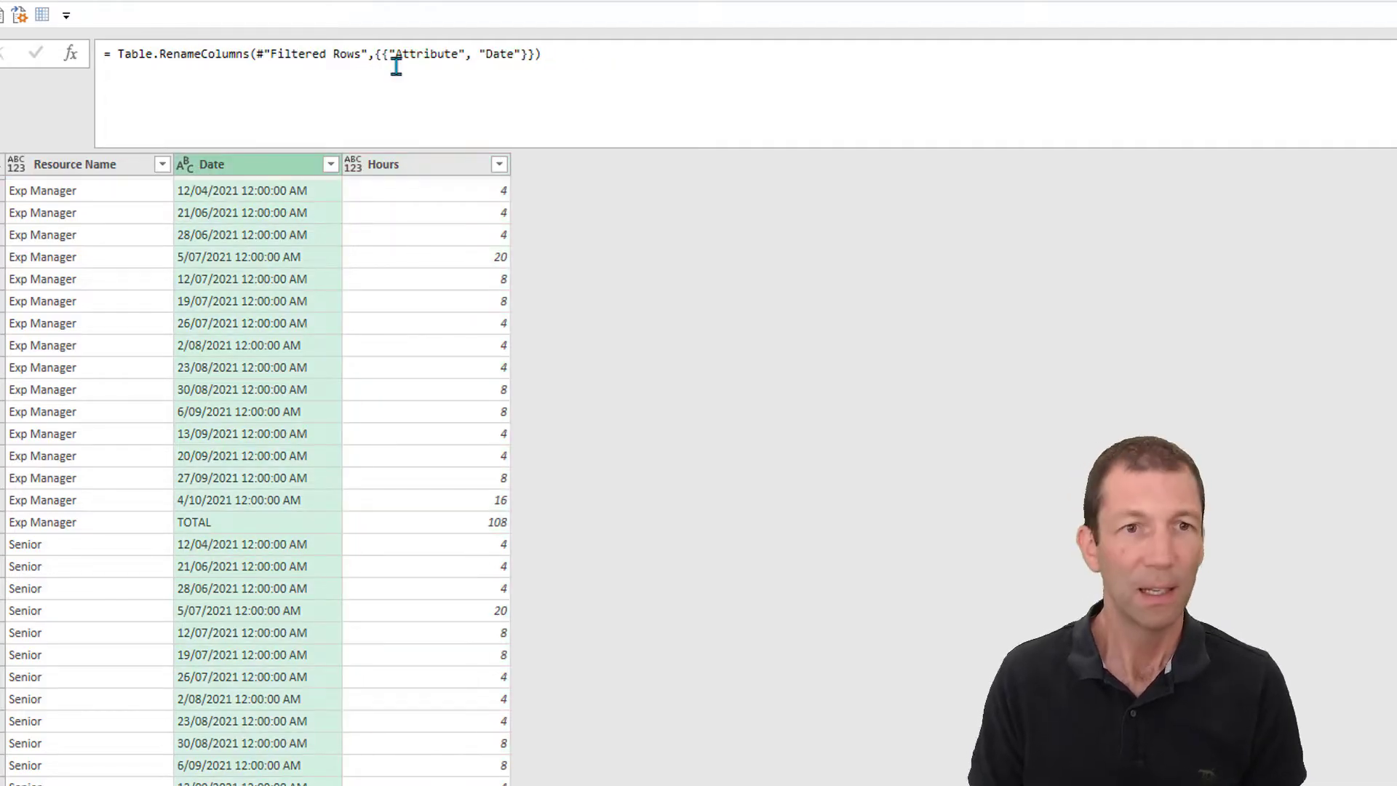
click(187, 165)
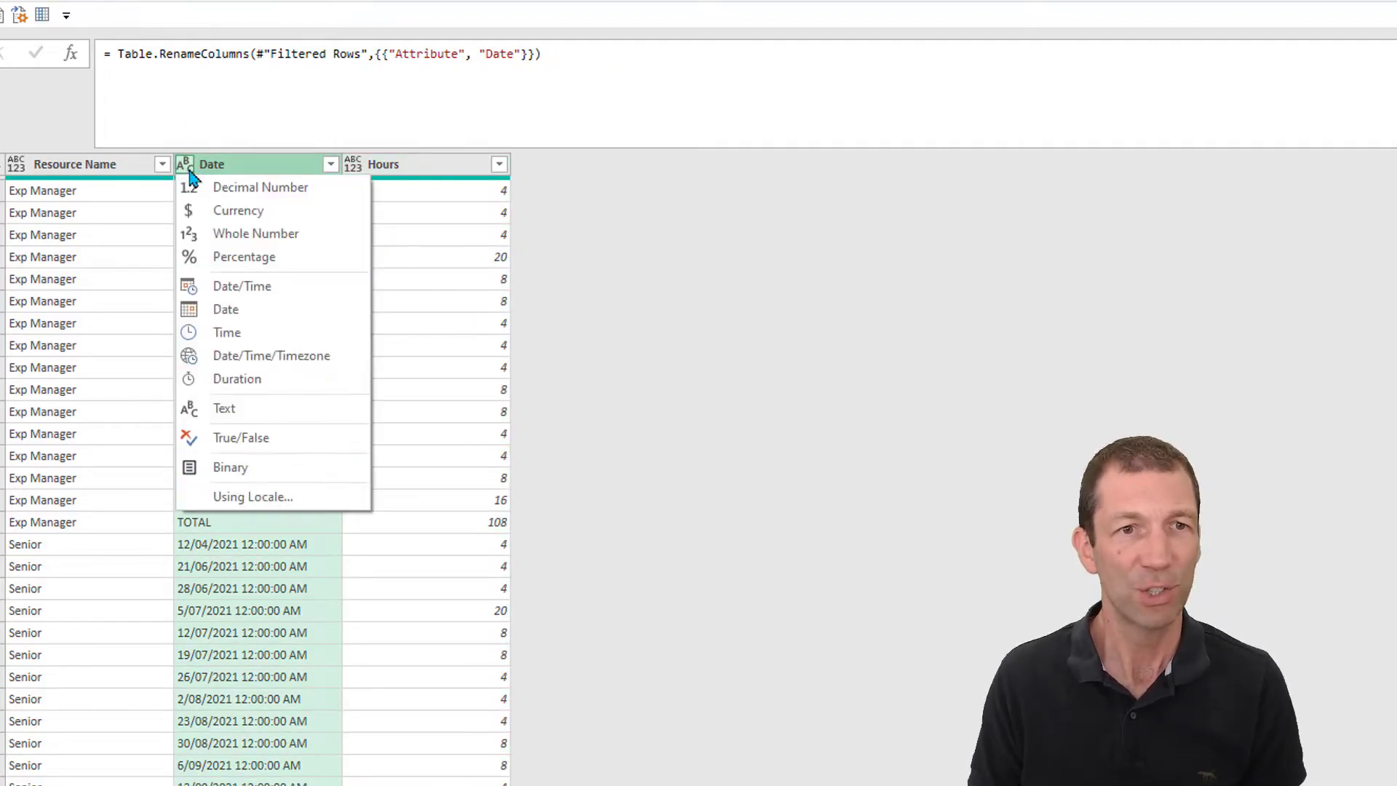
click(226, 309)
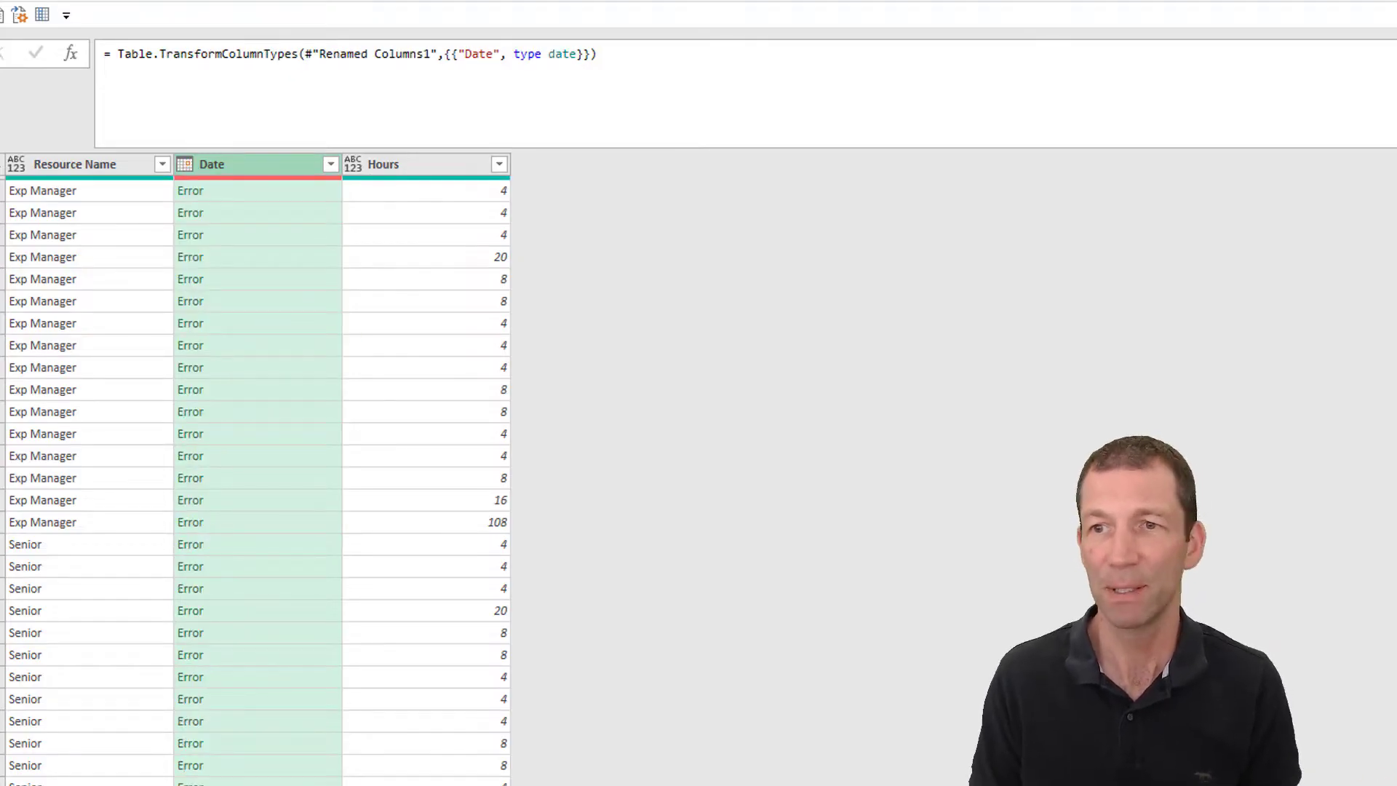
key(ctrl+z)
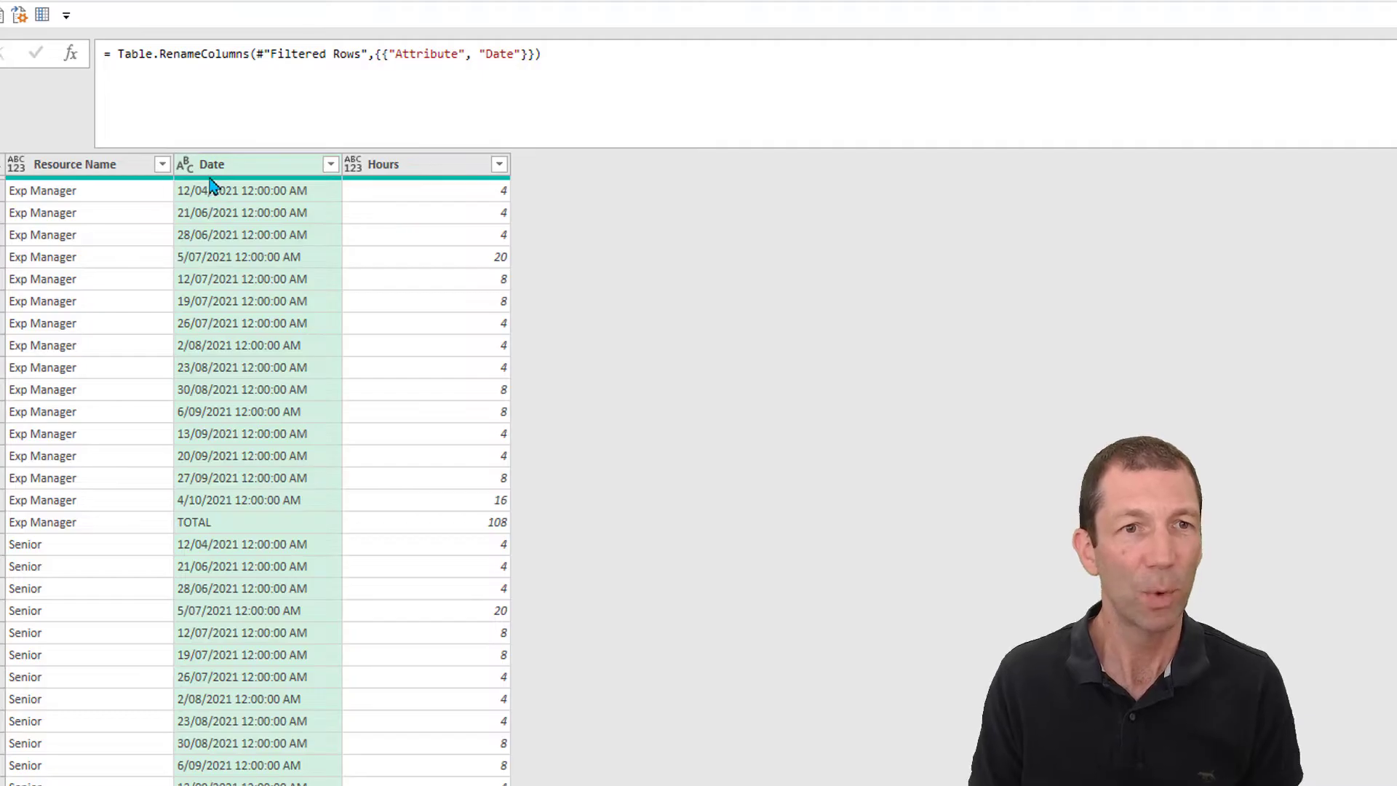
- Inspect the TOTAL entries in the Date column
click(206, 529)
scroll(254, 571, down, 7)
scroll(90, 736, up, 6)
scroll(91, 744, down, 1)
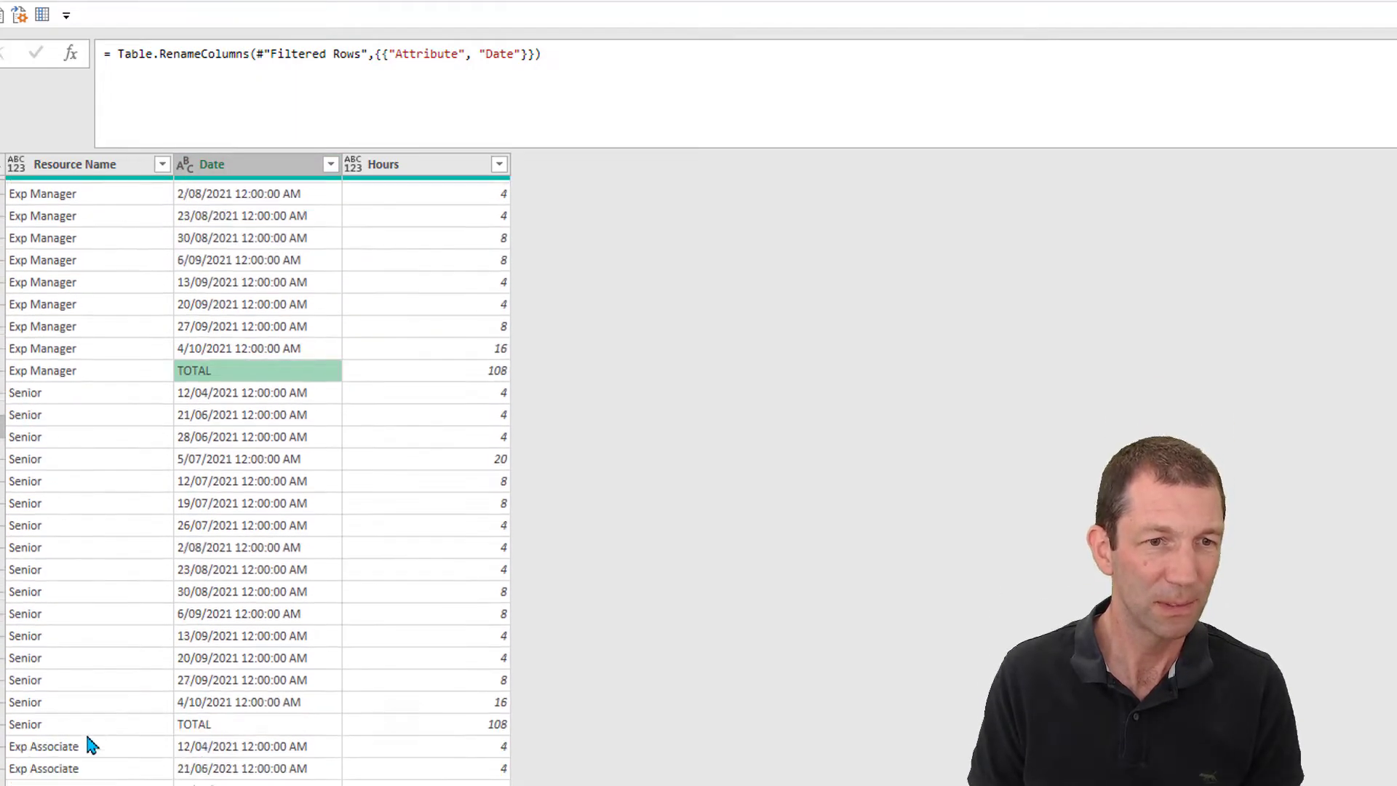
scroll(91, 744, down, 2)
scroll(247, 600, up, 4)
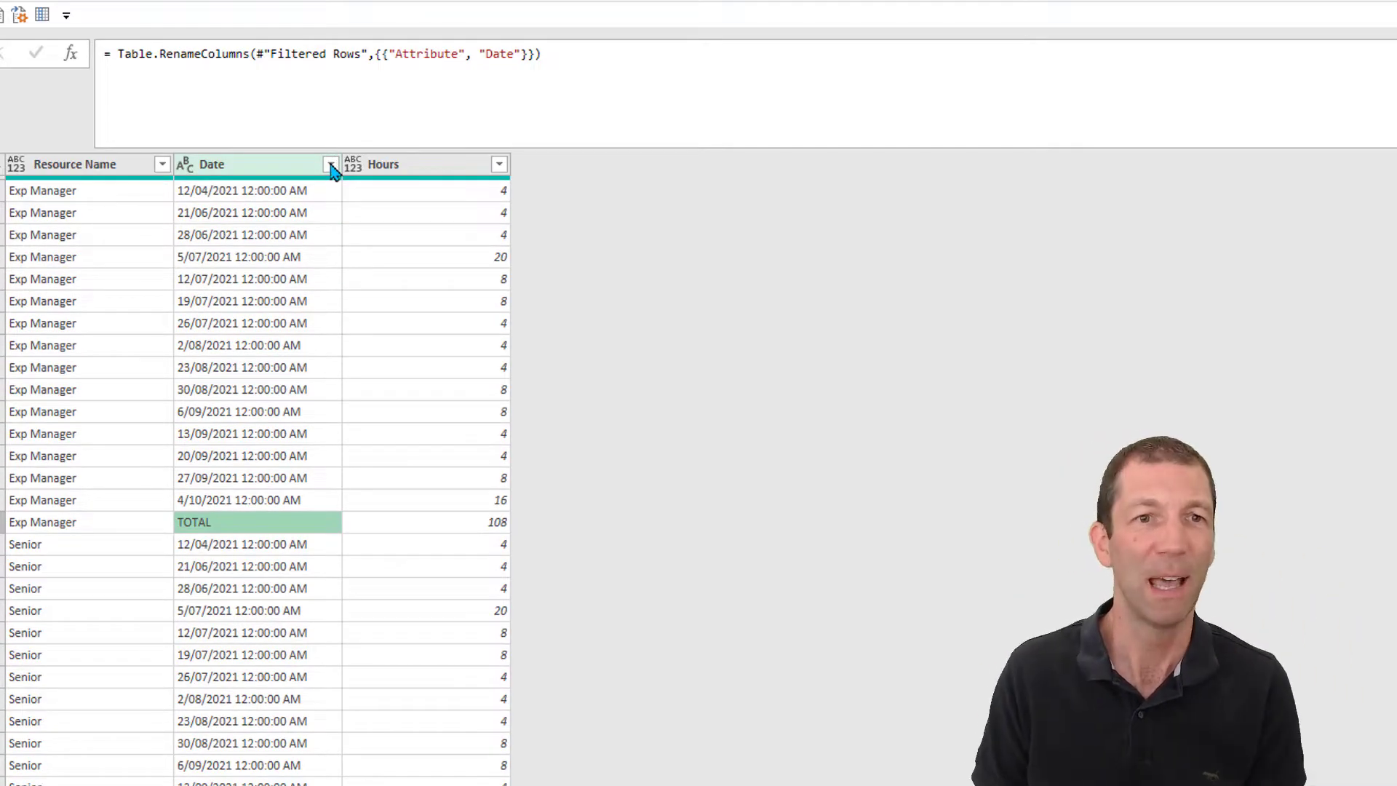
- Filter TOTAL out of the Date column
click(331, 165)
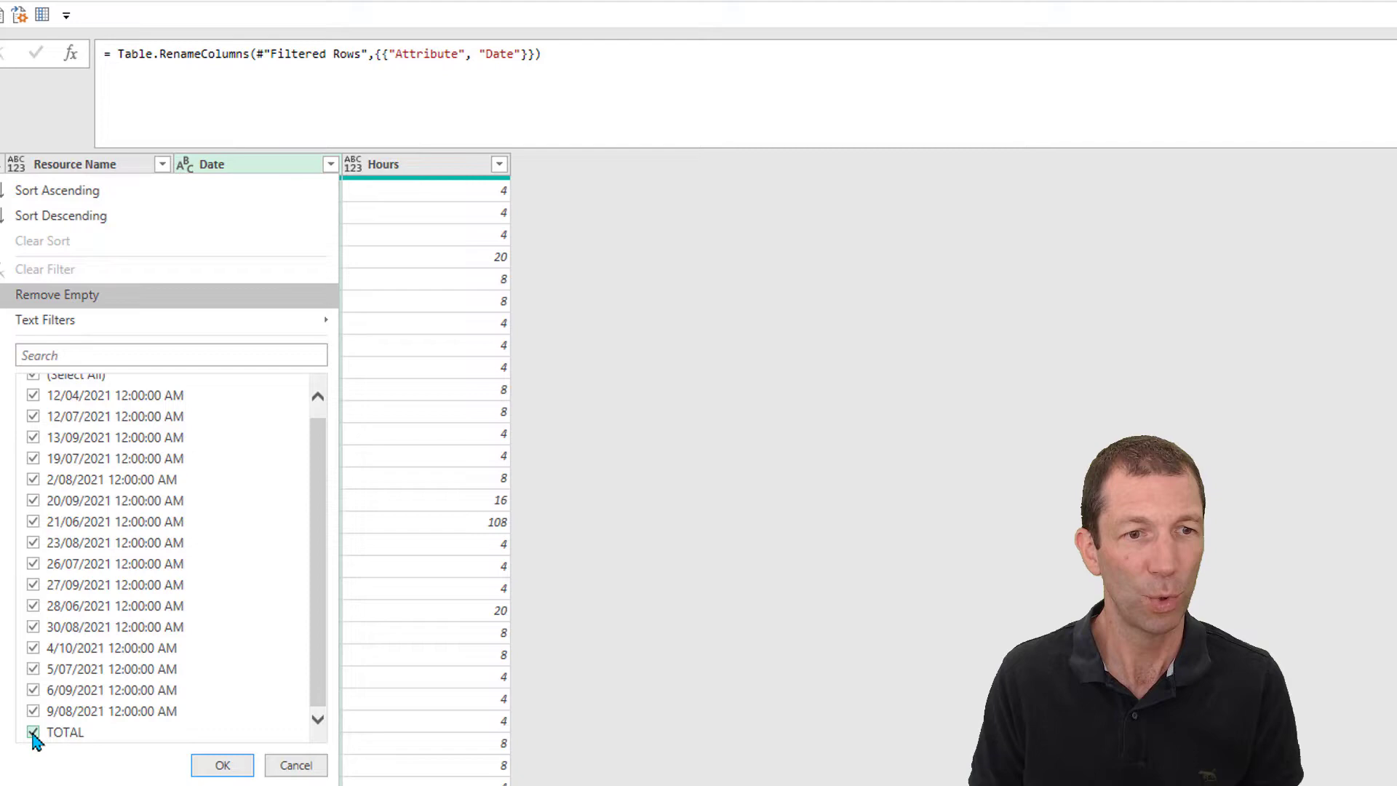
click(33, 731)
click(200, 765)
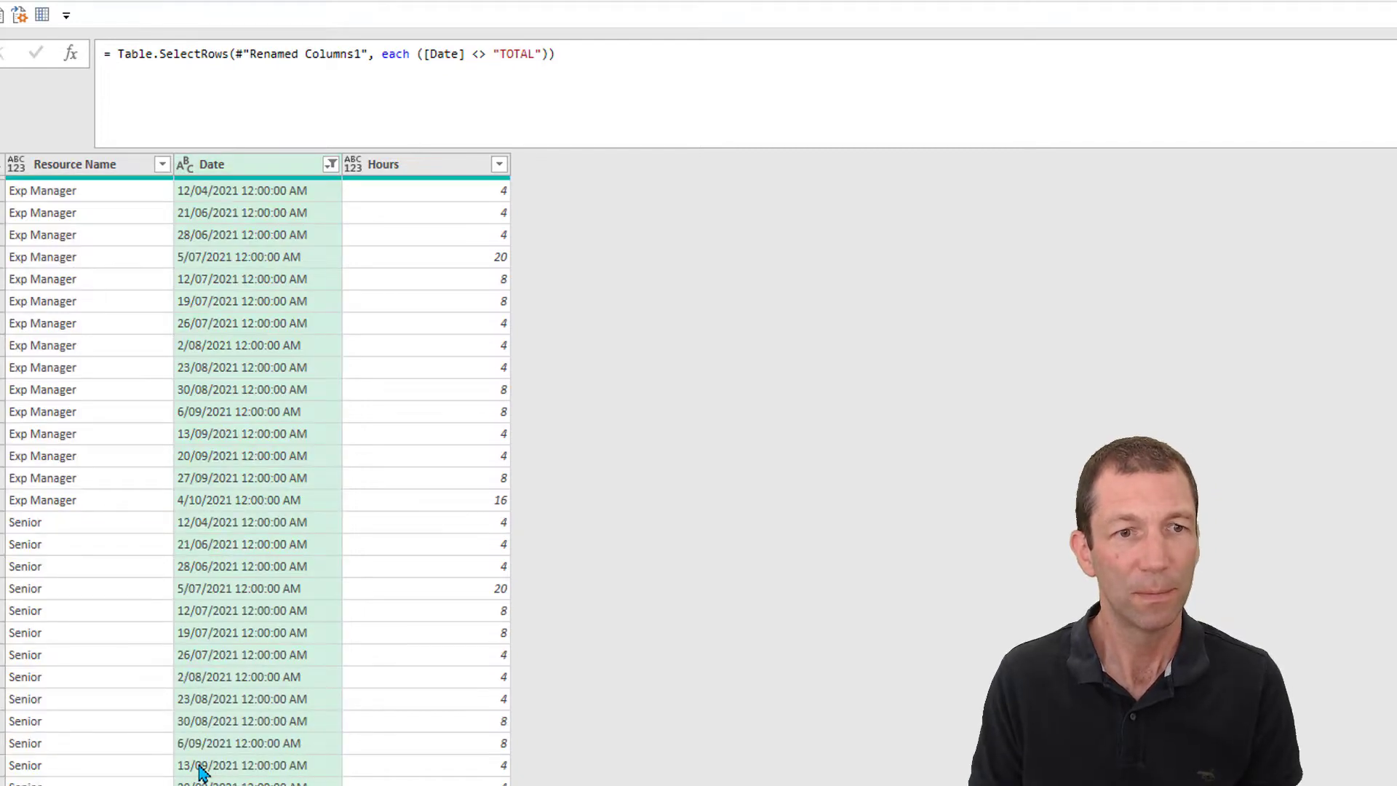
scroll(331, 420, down, 11)
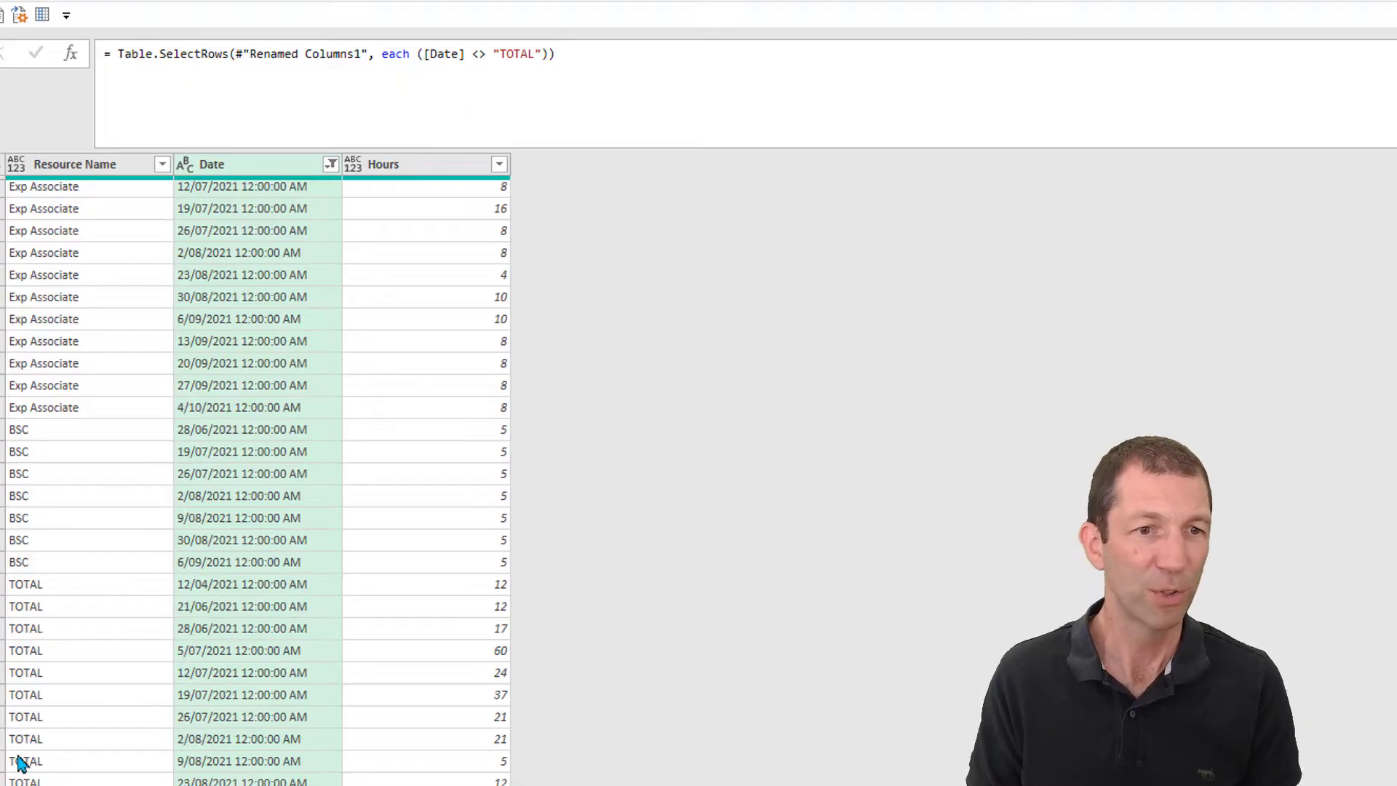
scroll(299, 320, up, 10)
- Filter TOTAL out of the Resource Name column
click(162, 164)
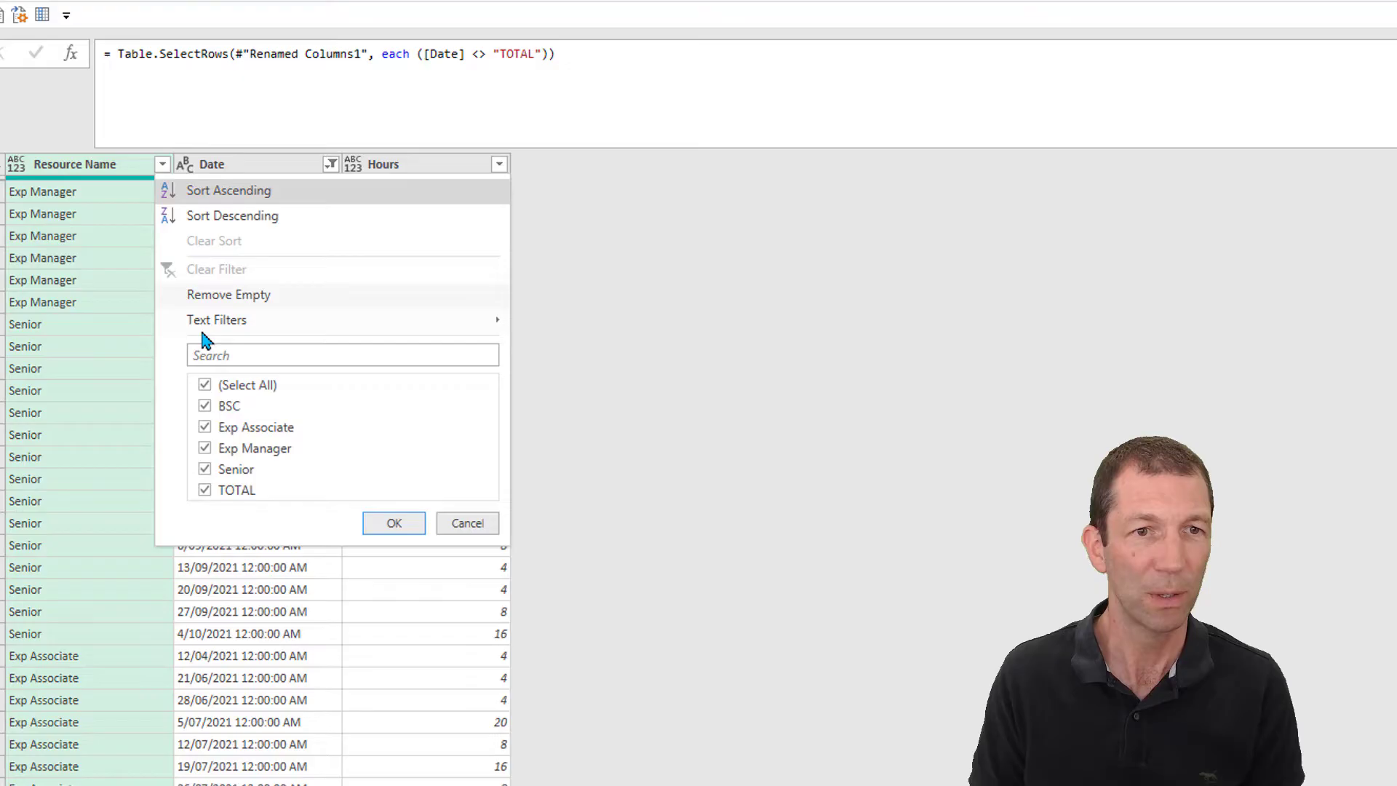
click(204, 489)
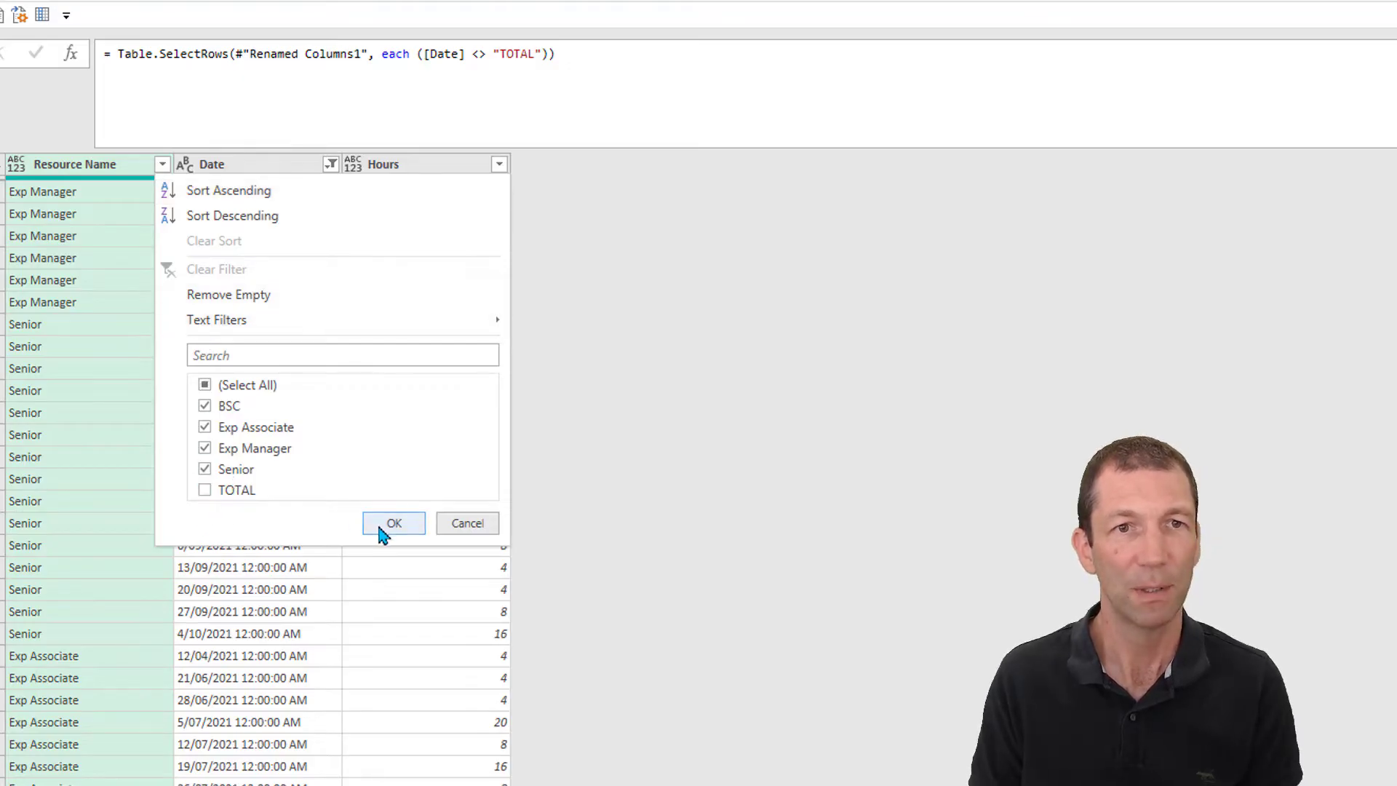
click(393, 524)
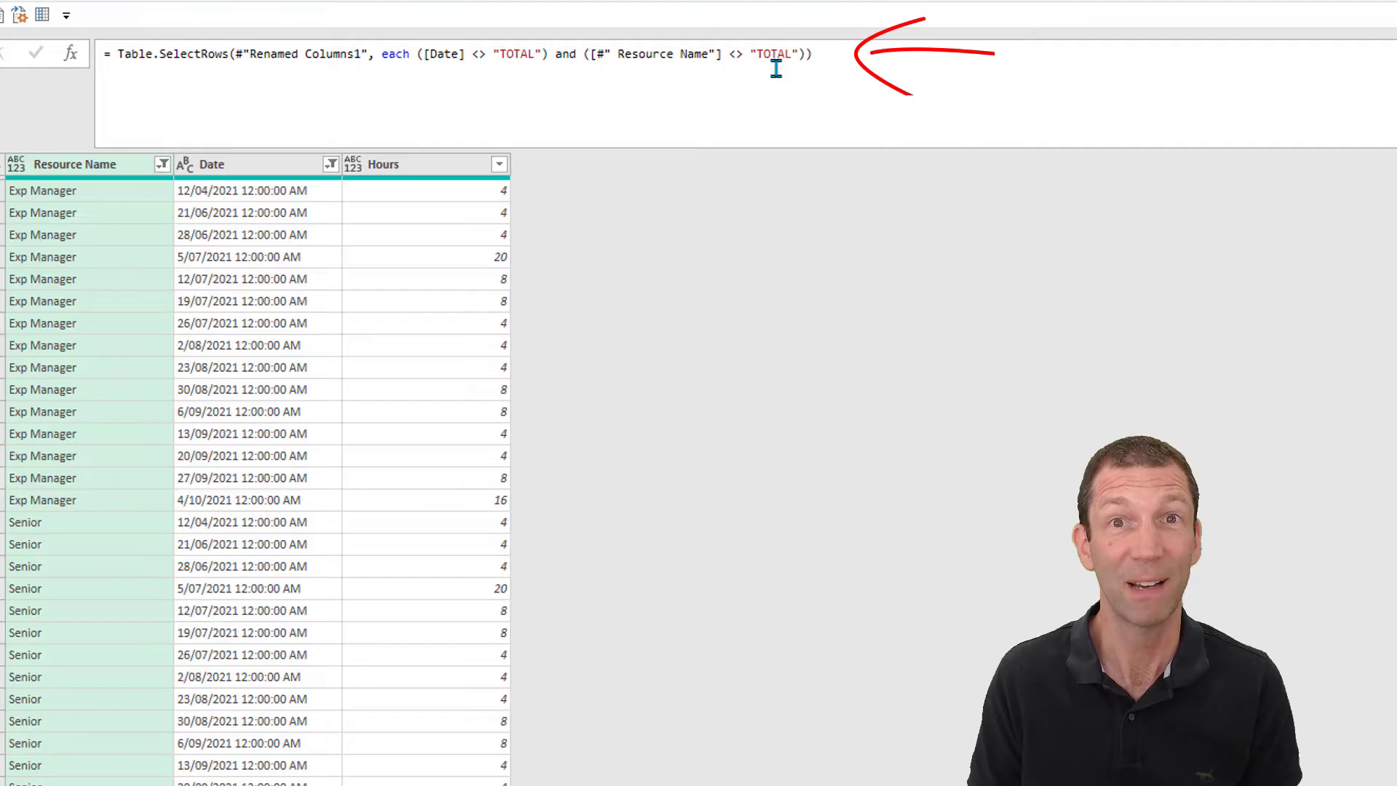
click(225, 165)
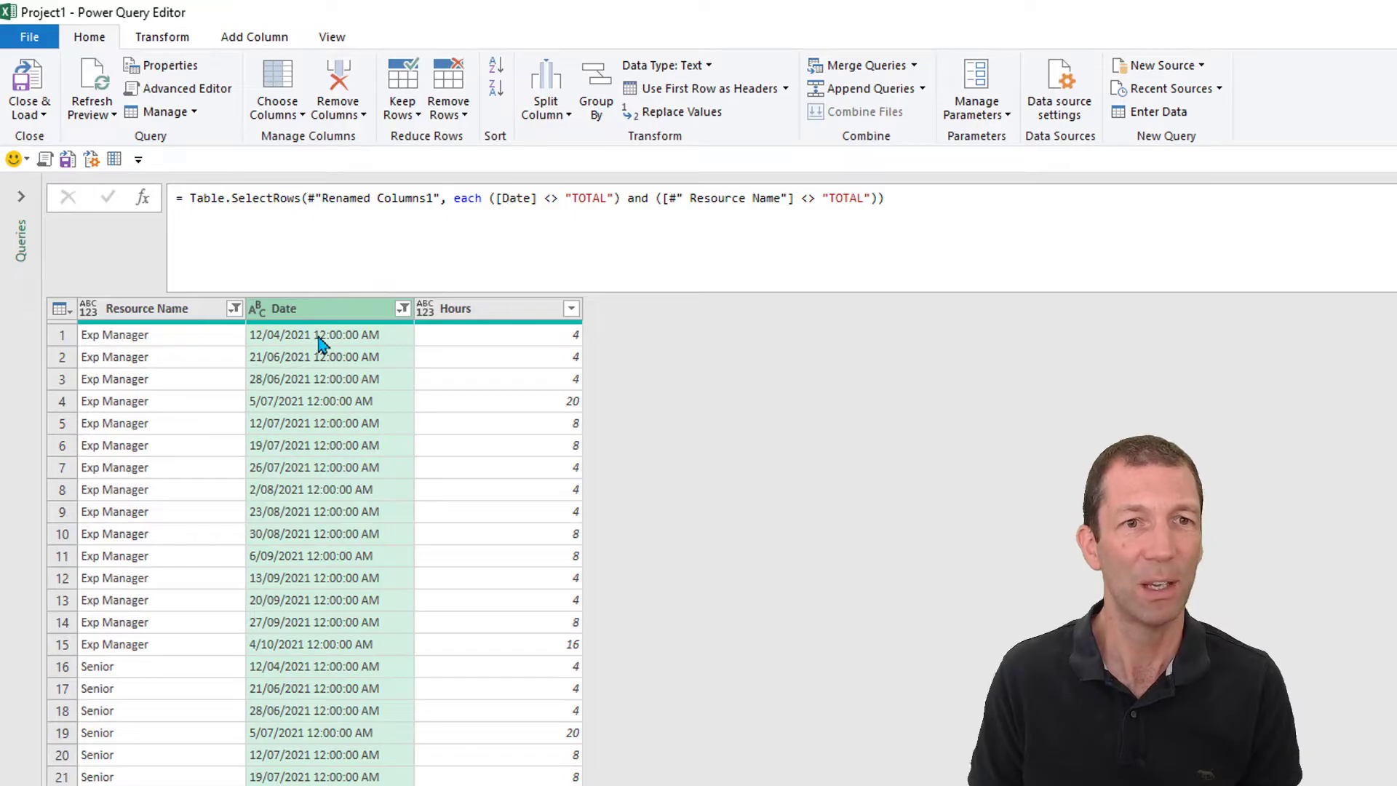
- Trim the Date column to the text before the space delimiter
click(179, 40)
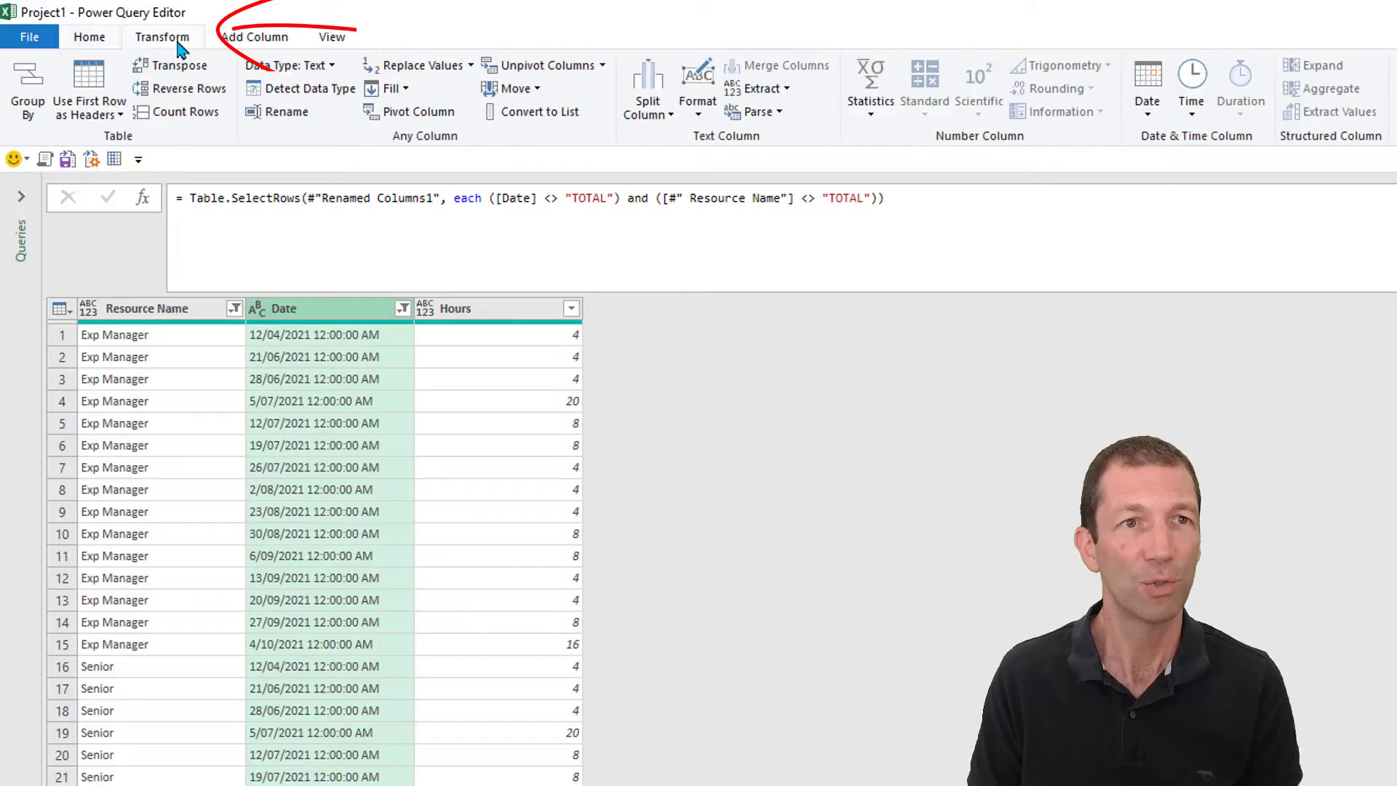
click(784, 88)
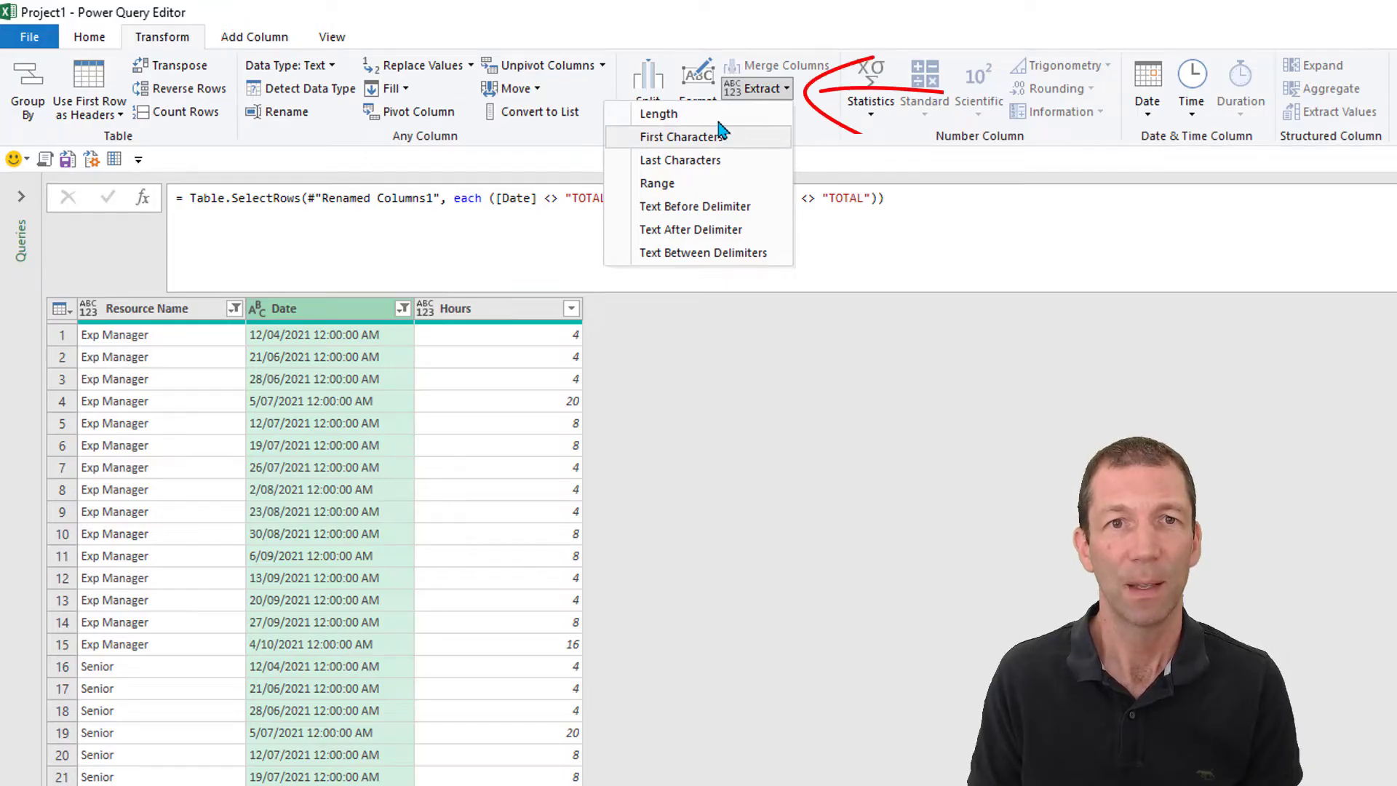
click(692, 208)
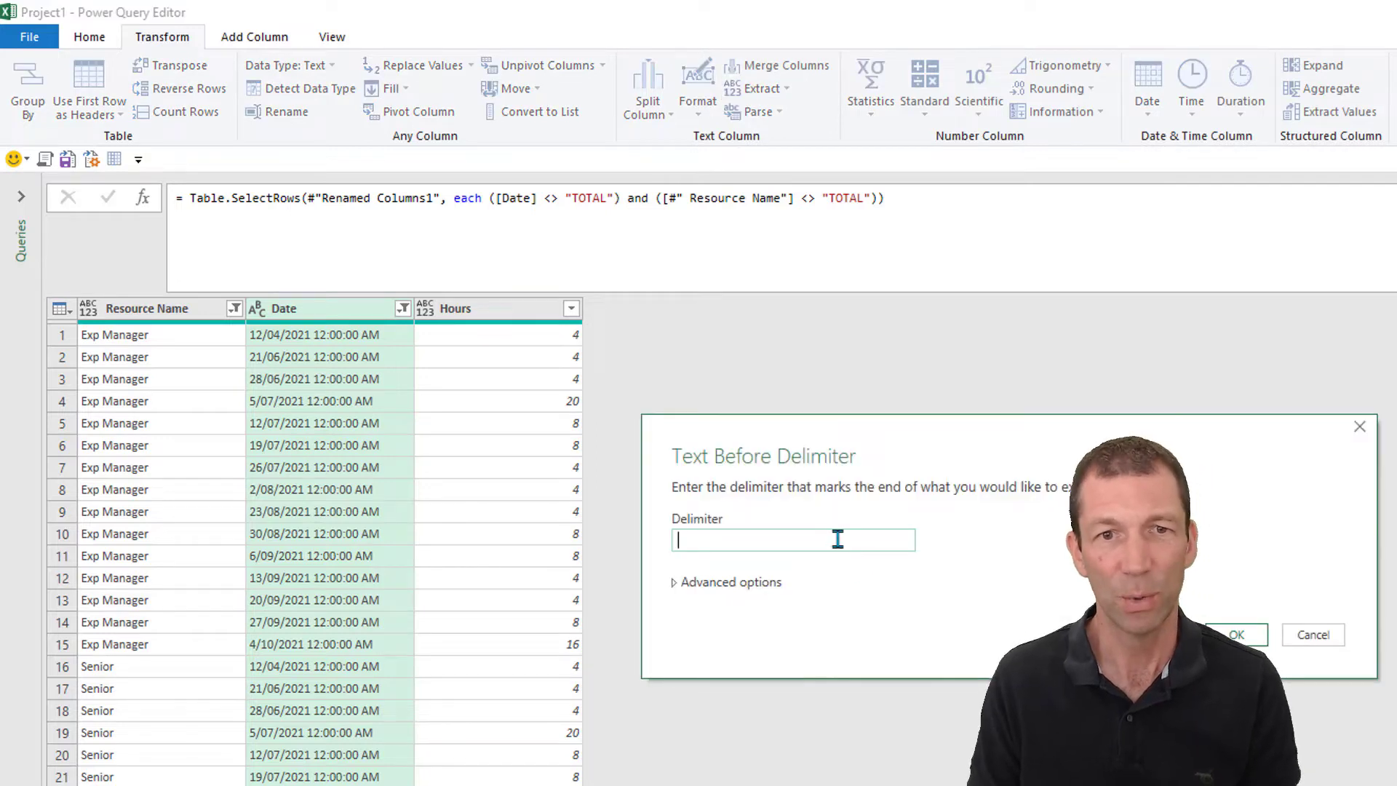
click(1237, 635)
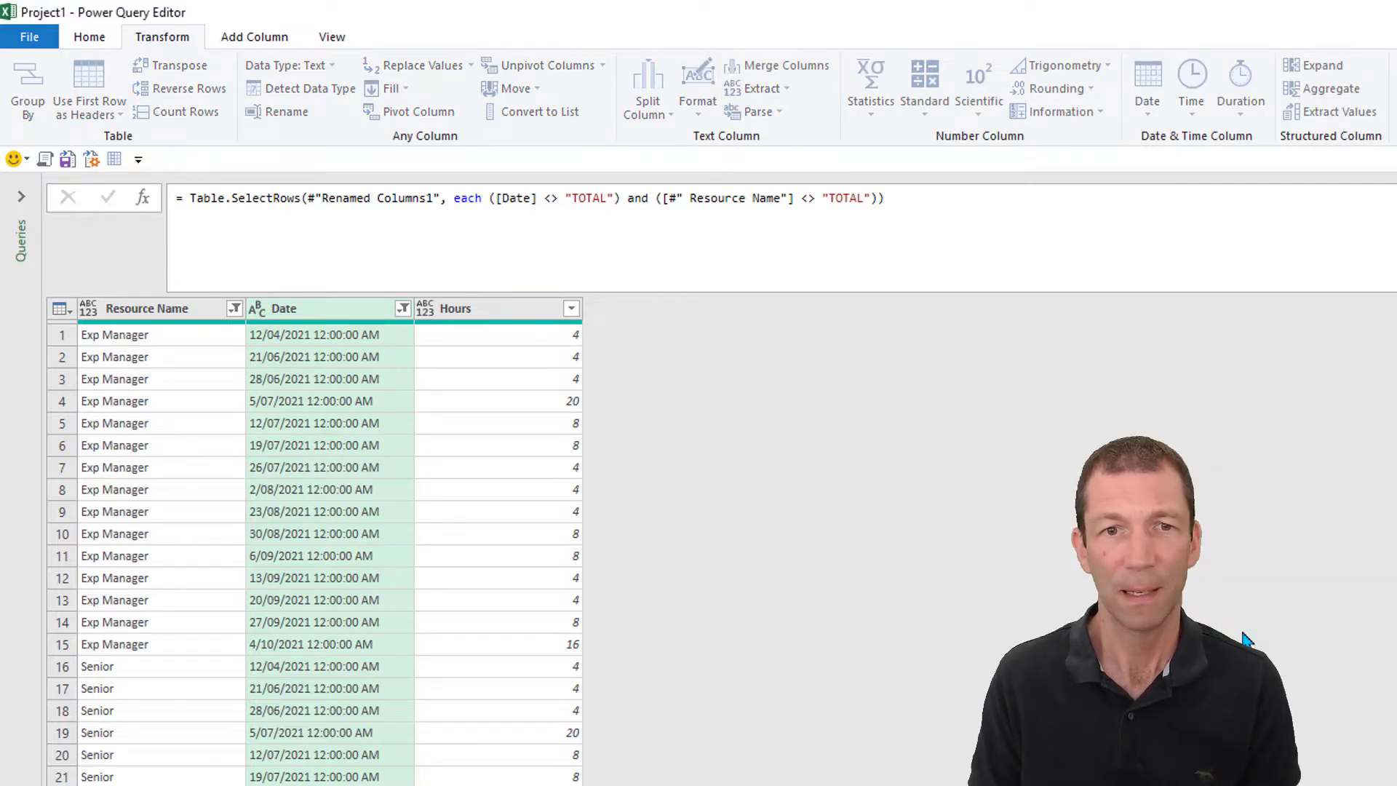
- Set Date to Date type, Hours to Decimal Number, and Resource Name to Text
click(262, 312)
click(298, 462)
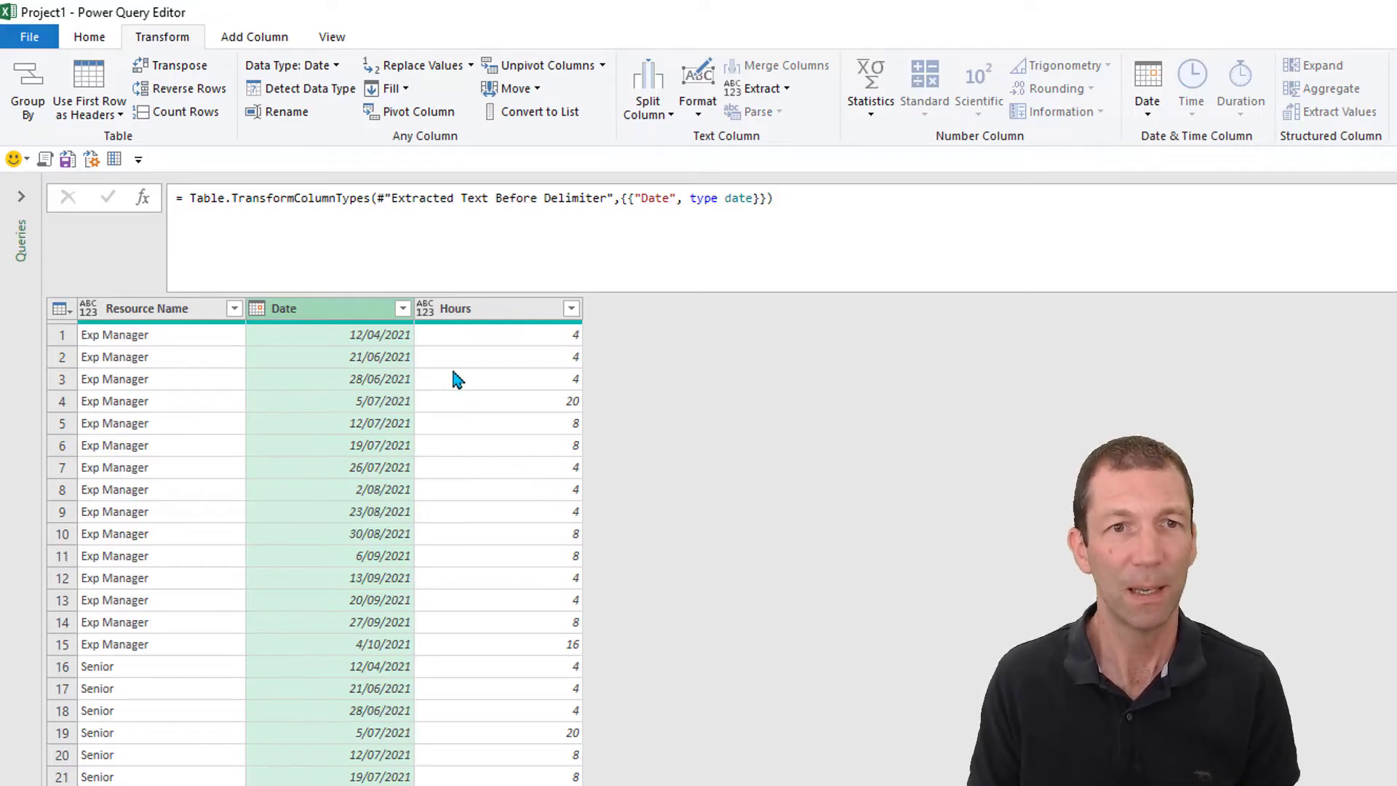
click(426, 307)
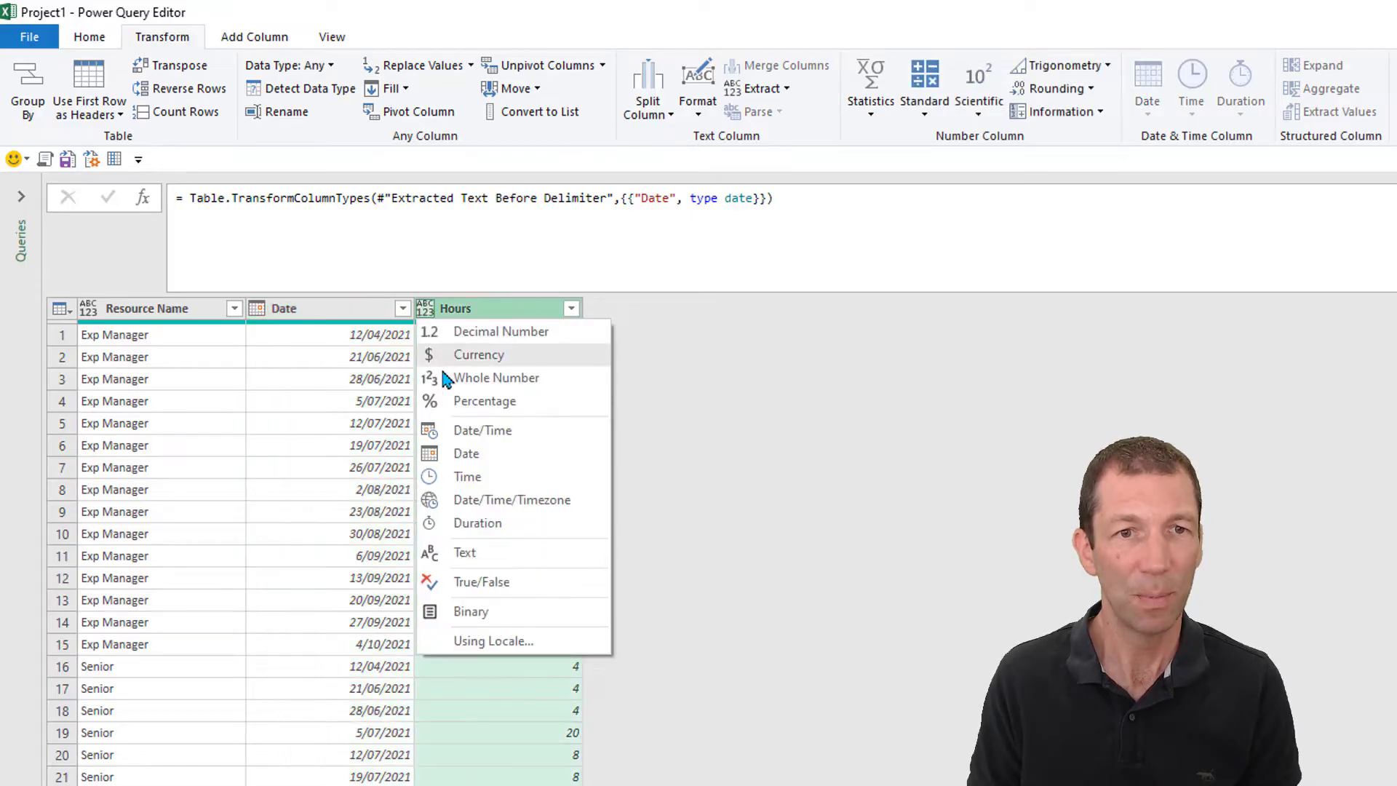
click(474, 334)
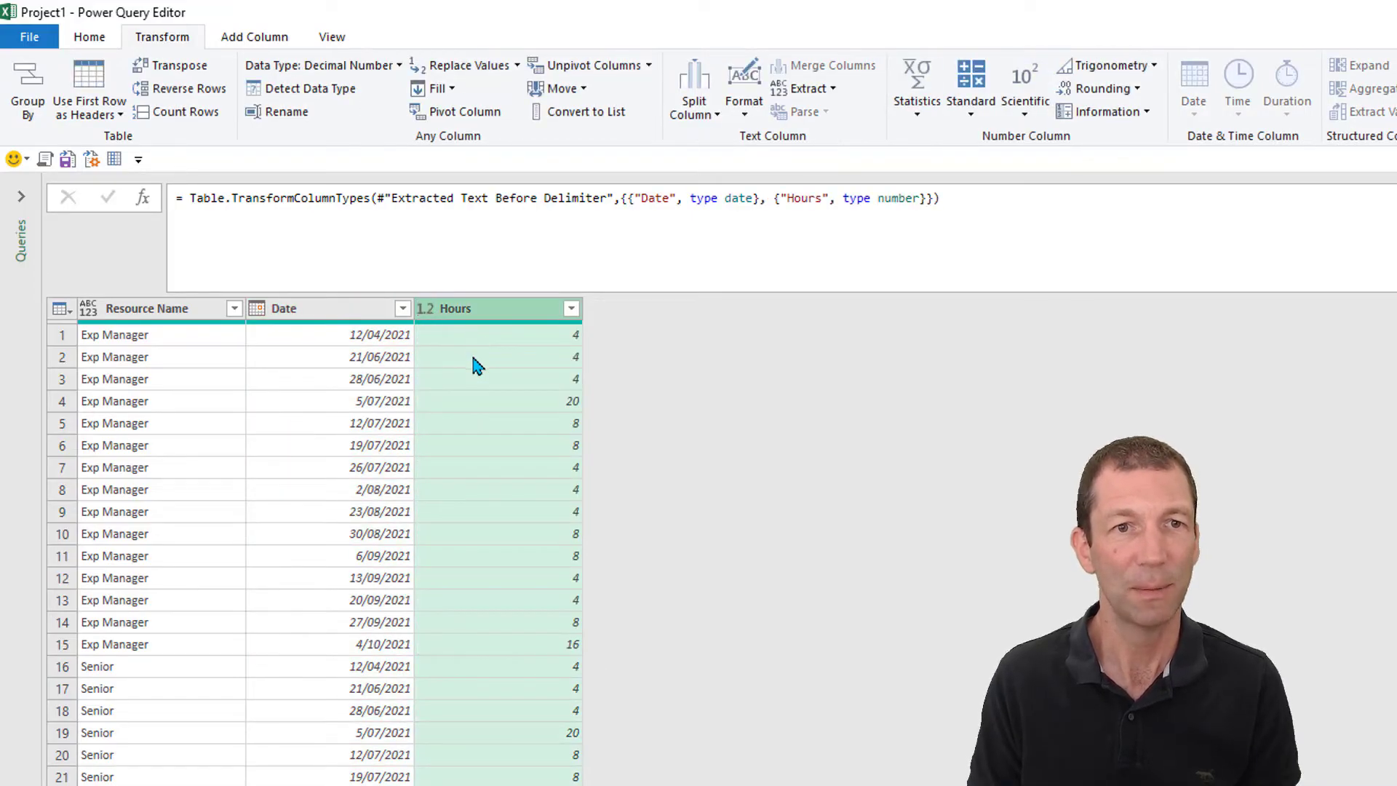
click(87, 311)
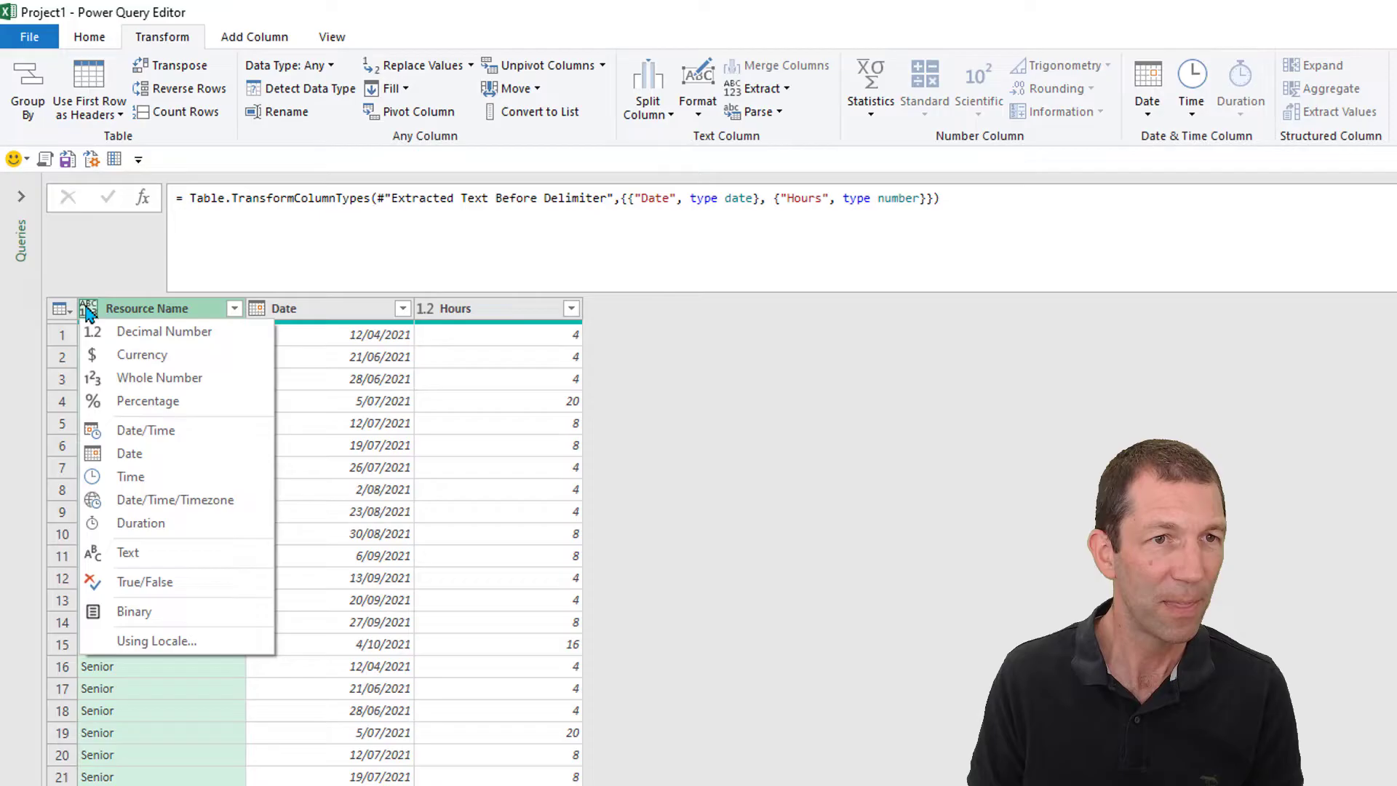
click(94, 555)
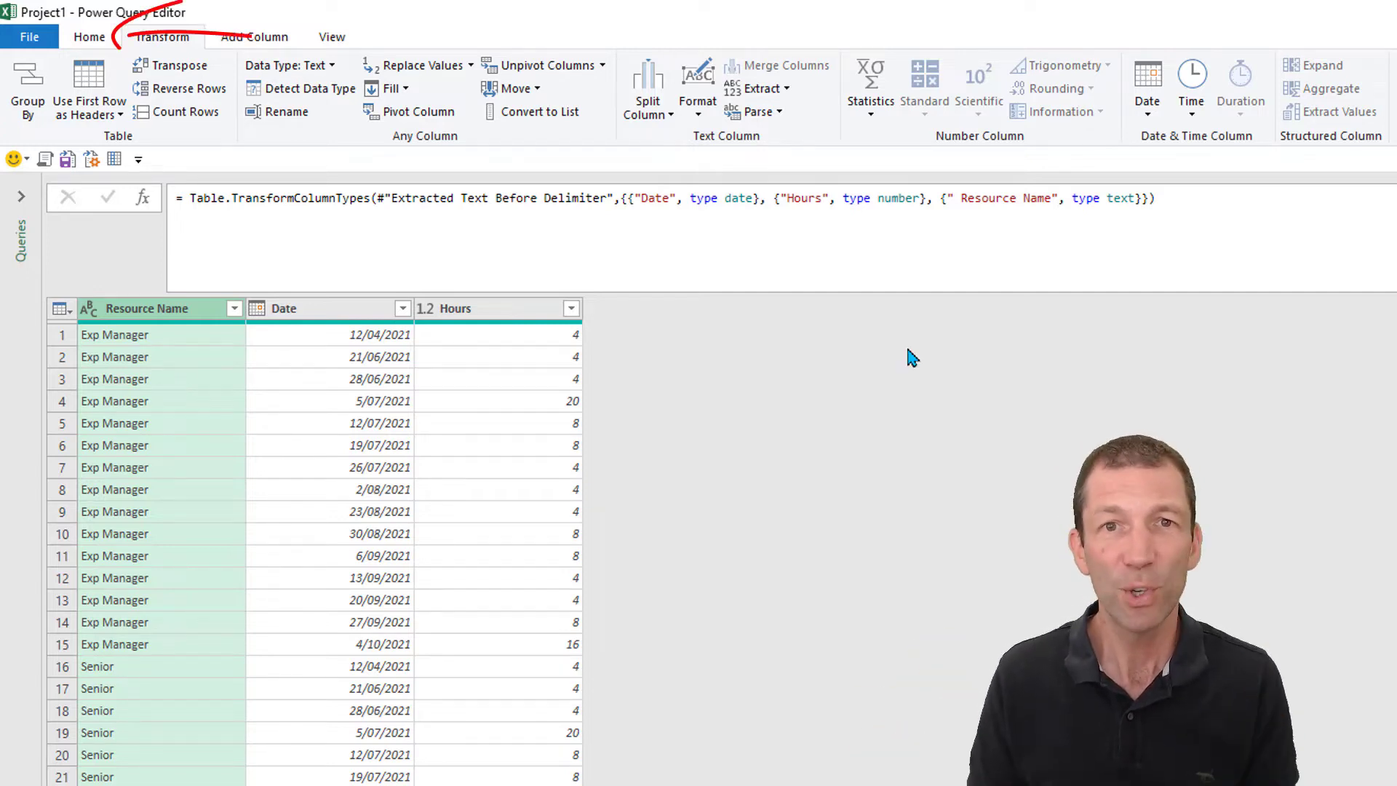
- Create a Text parameter named ProjectName with current value Project1
click(106, 40)
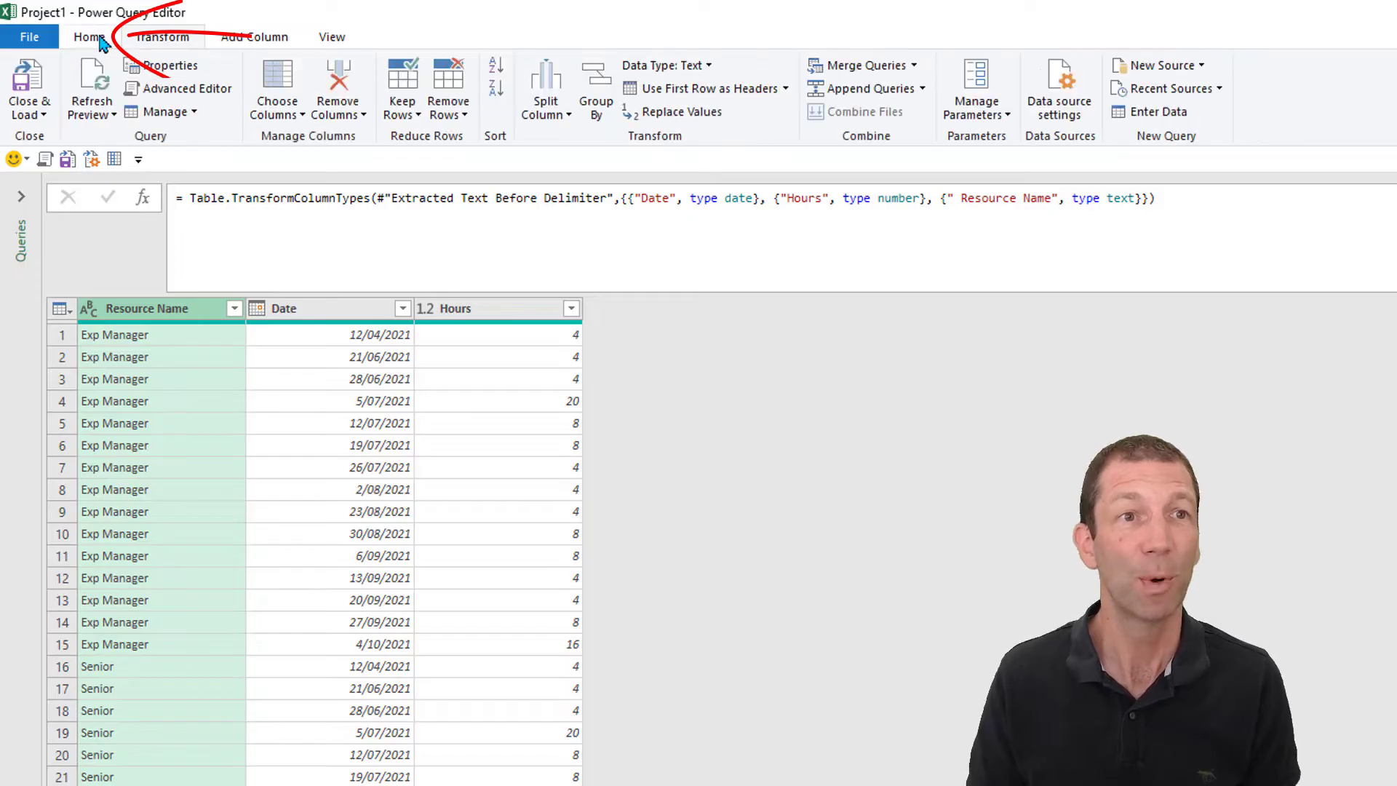
click(975, 108)
click(928, 184)
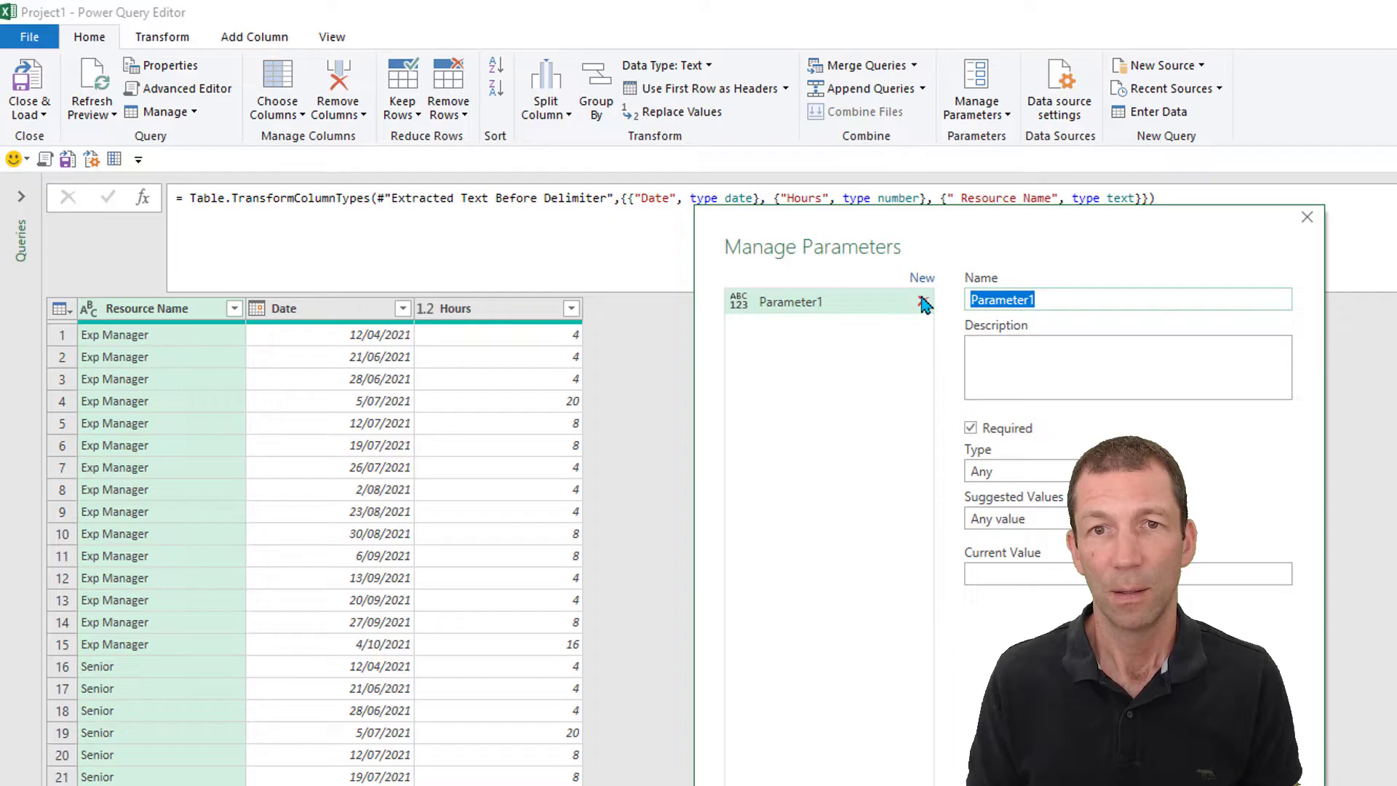
text(PR)
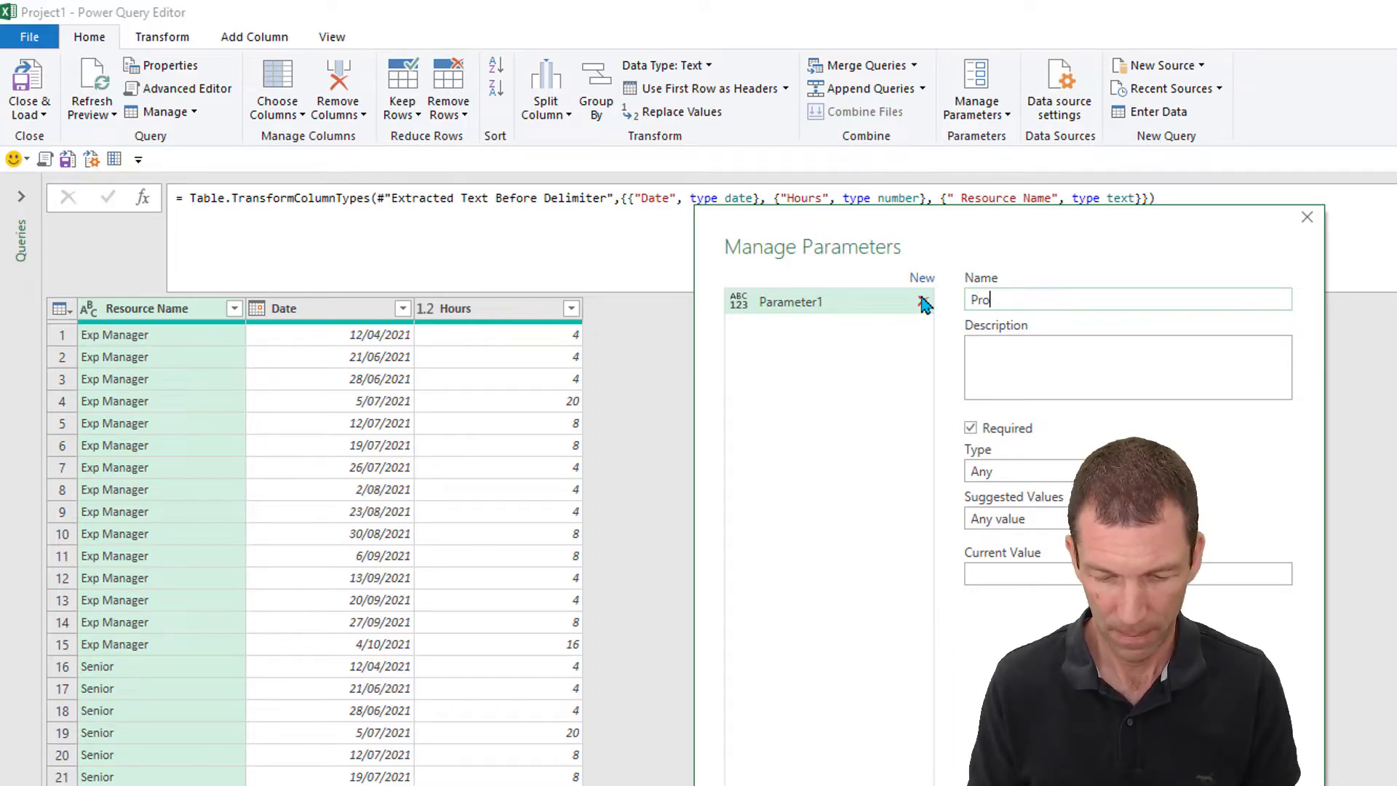
text(ojectName)
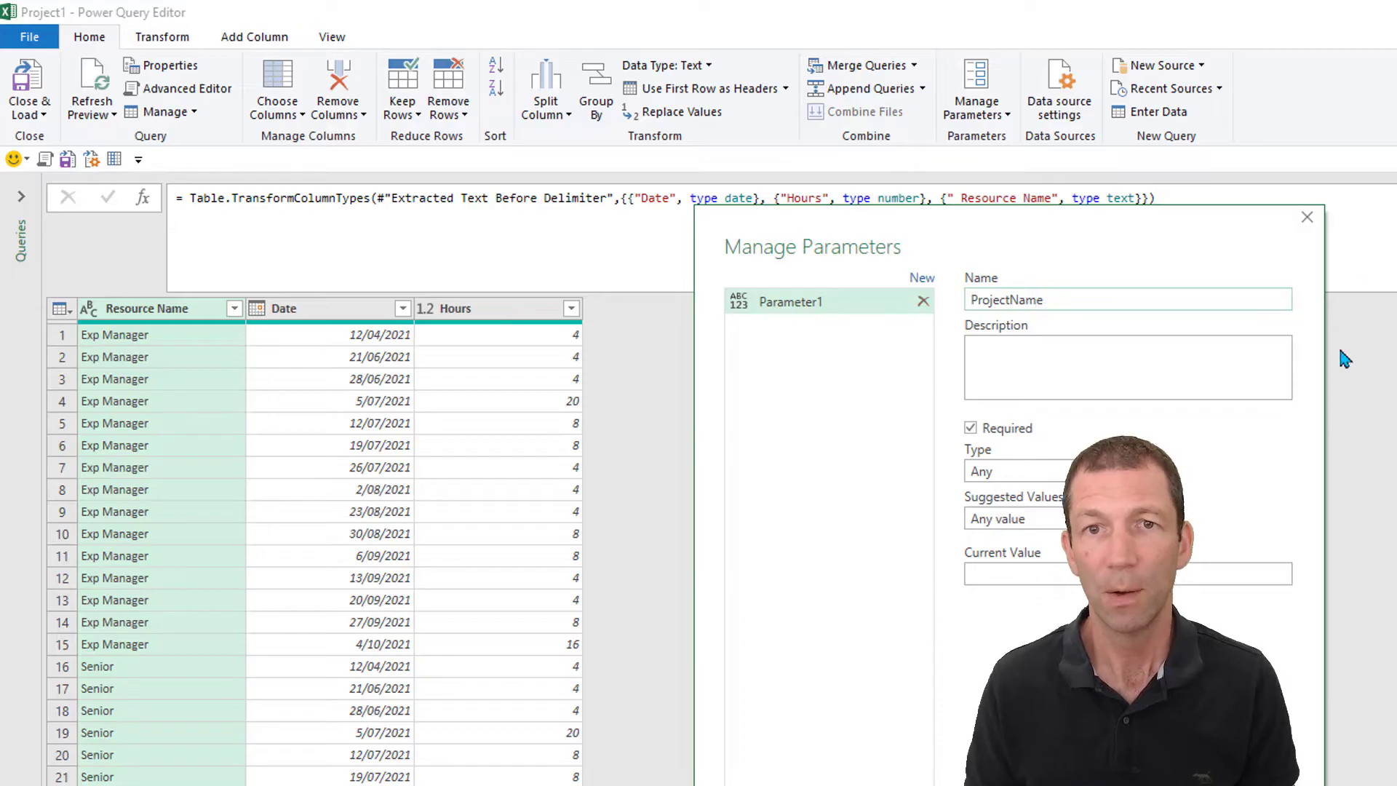
click(1132, 371)
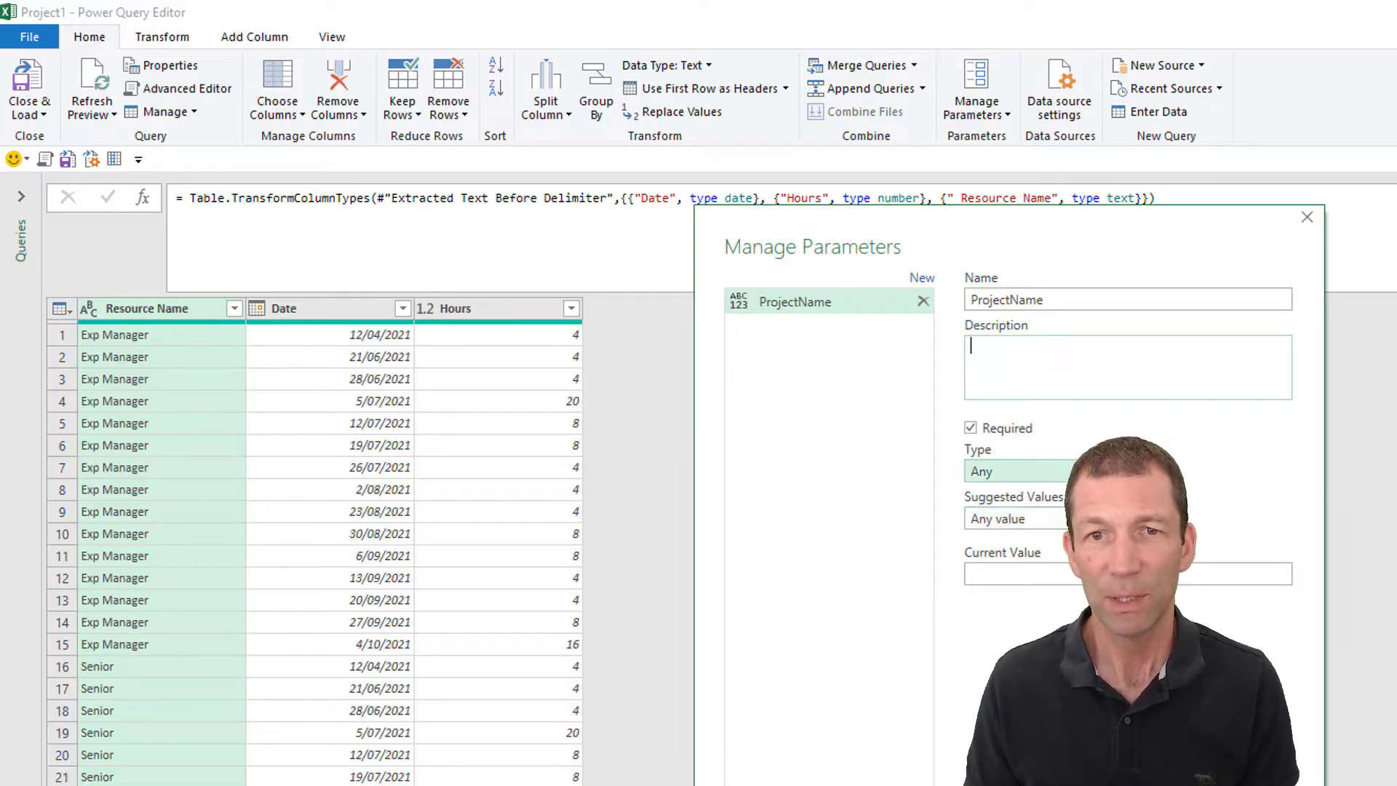
click(1012, 471)
click(982, 642)
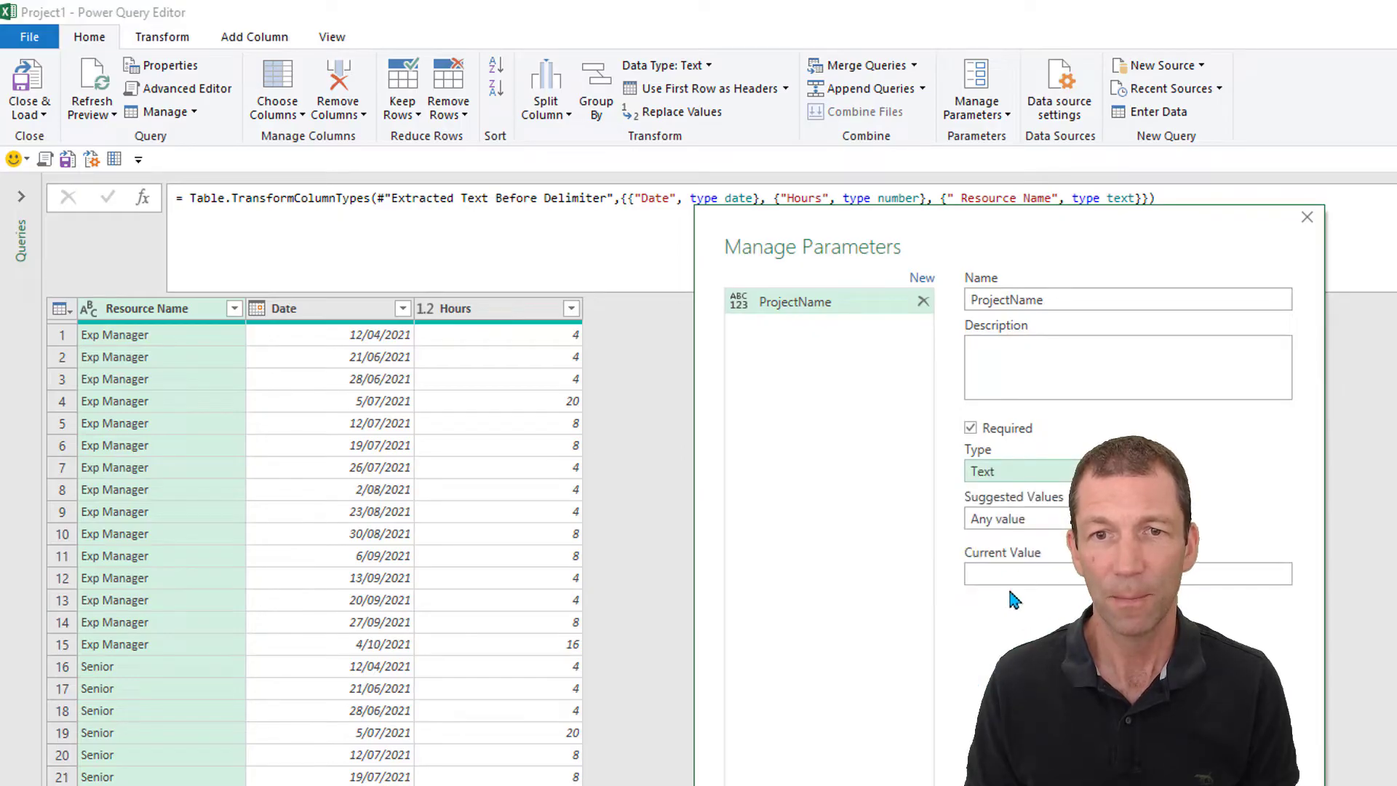
click(1014, 572)
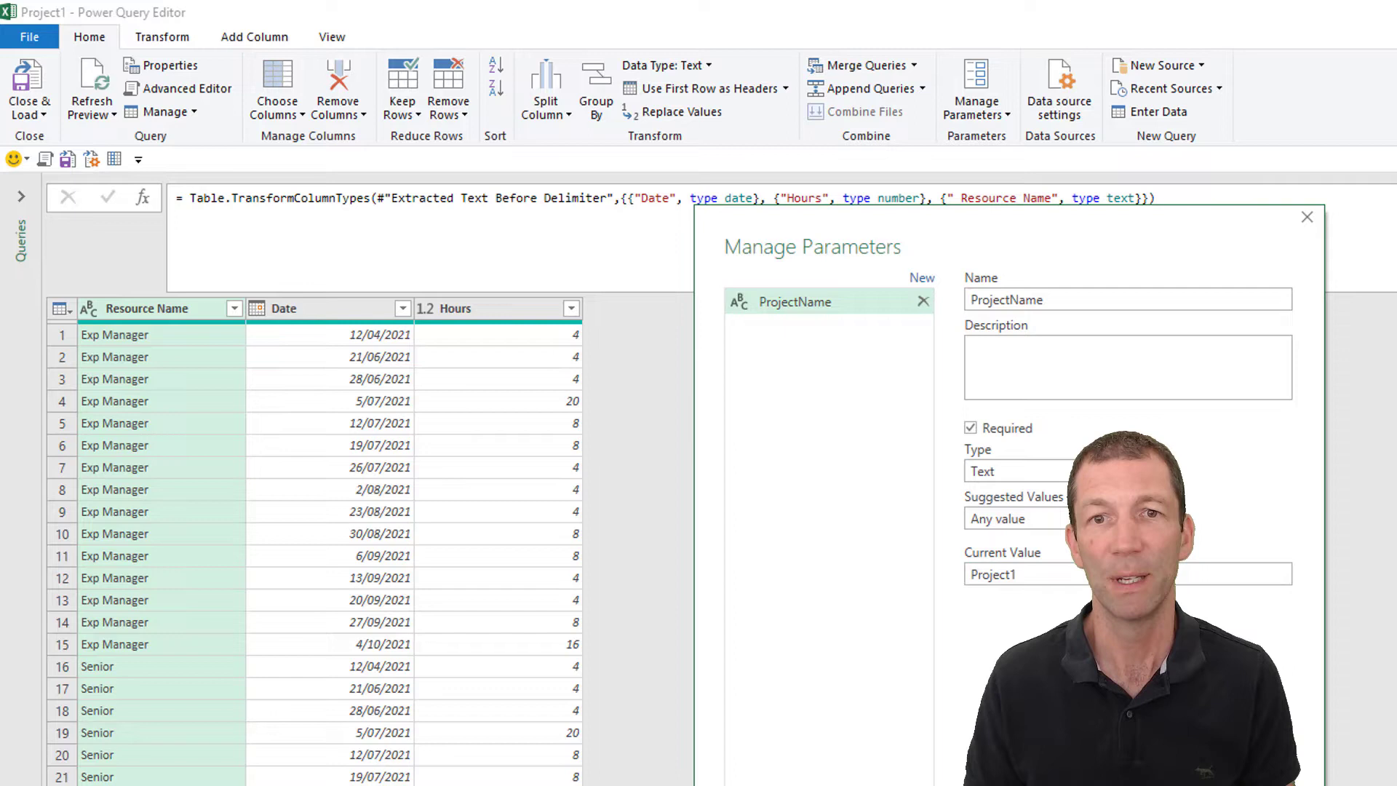
key(Return)
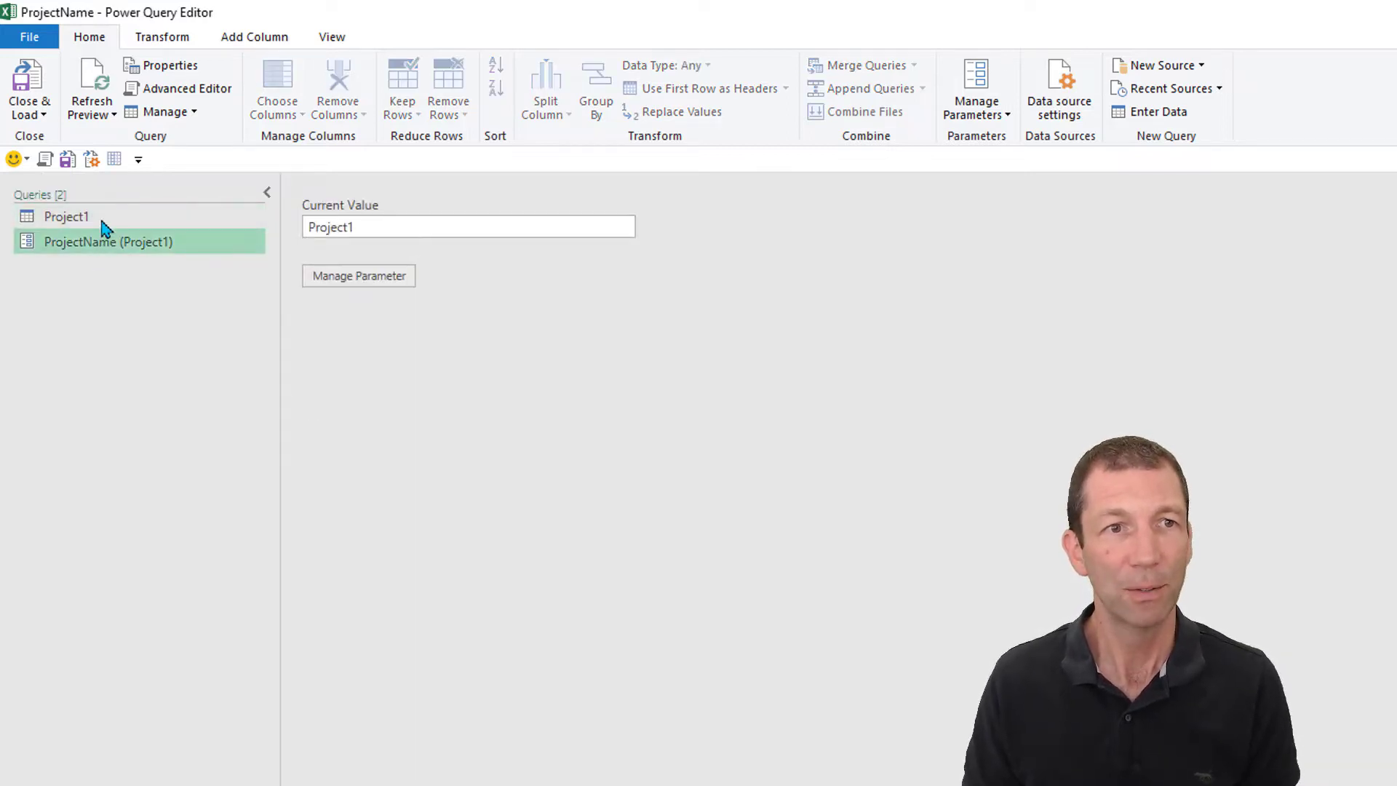
- Edit the query's Source step formula to use ProjectName instead of "Project1"
click(124, 218)
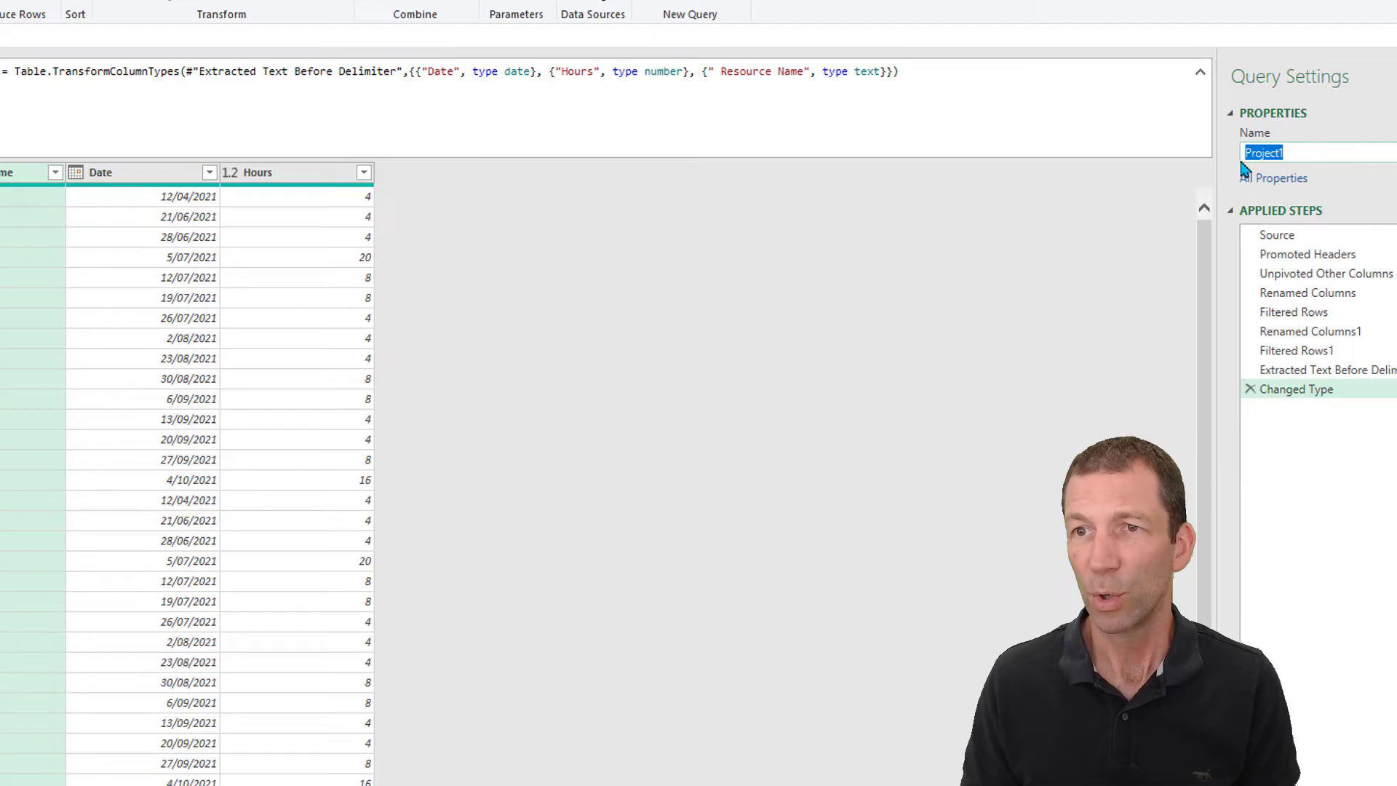
text(H)
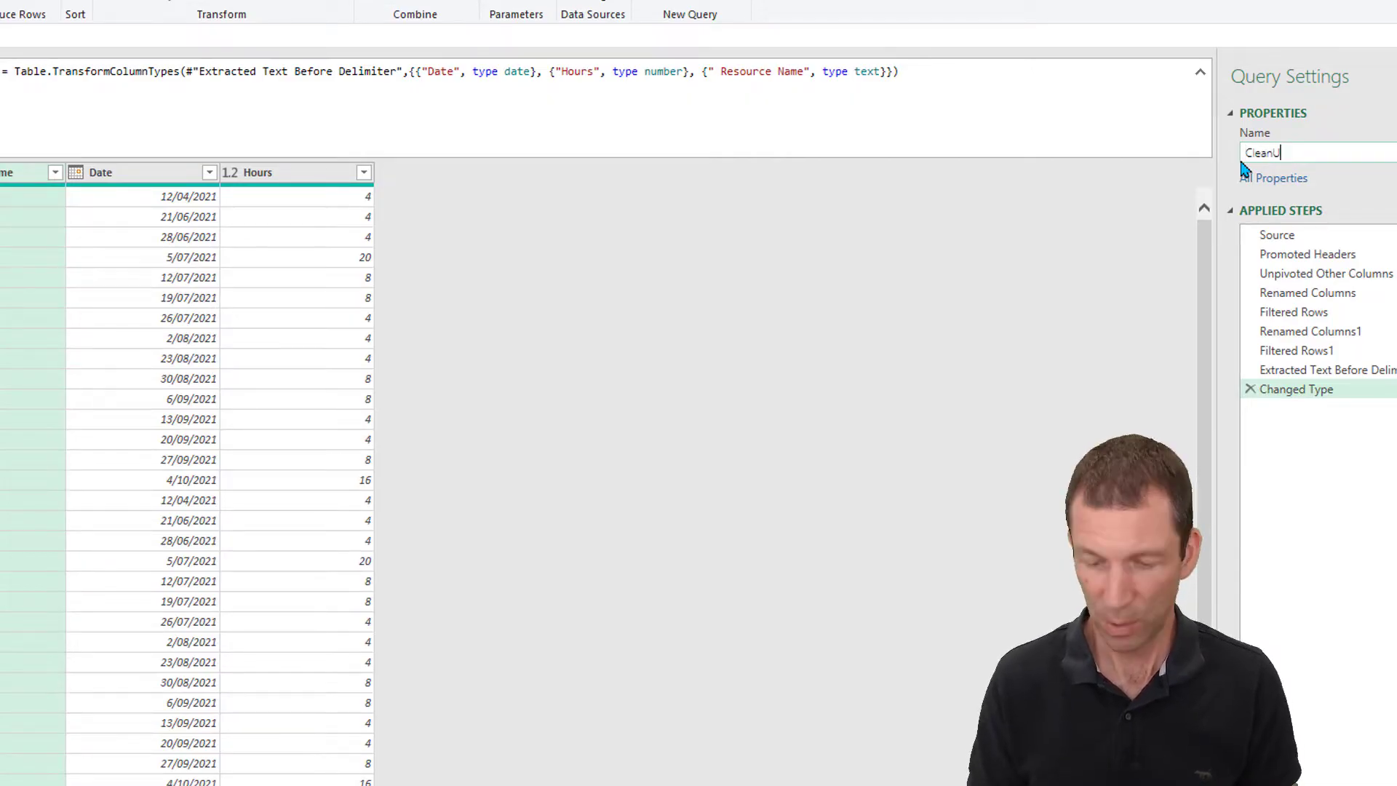
click(1300, 234)
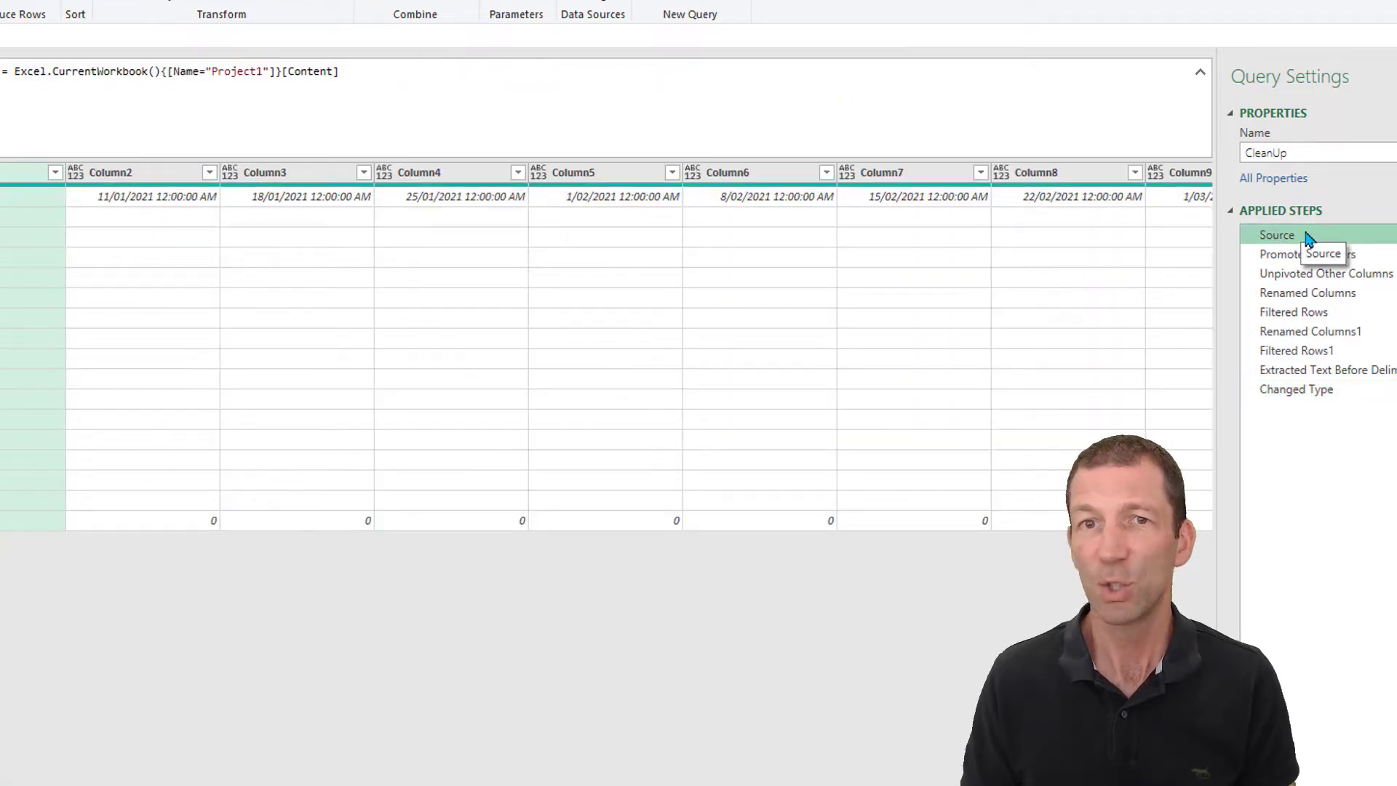
double_click(227, 71)
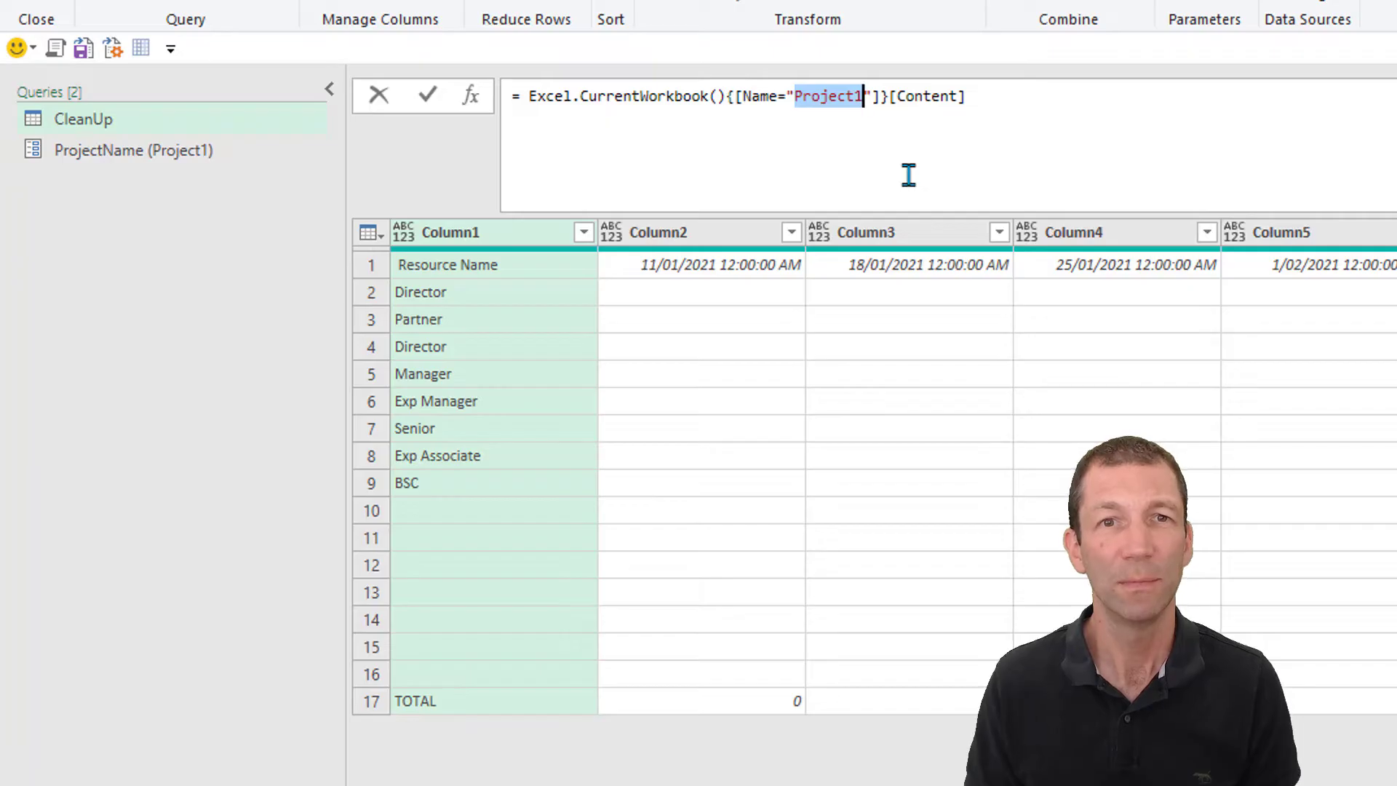
key(Right)
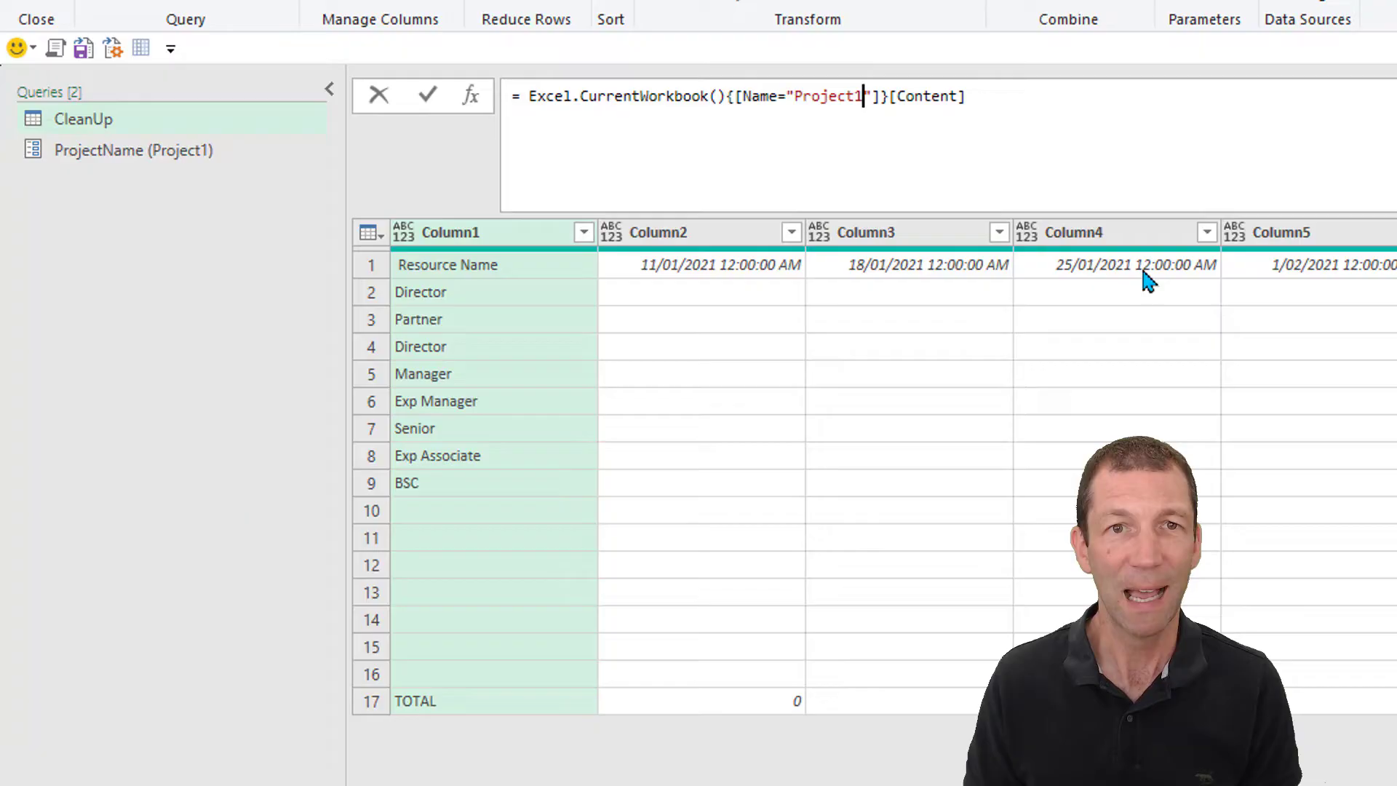
key(Delete)
key(BackSpace)
key(BackSpace)
key(BackSpace)
key(BackSpace)
key(BackSpace)
key(BackSpace)
key(BackSpace)
key(BackSpace)
key(BackSpace)
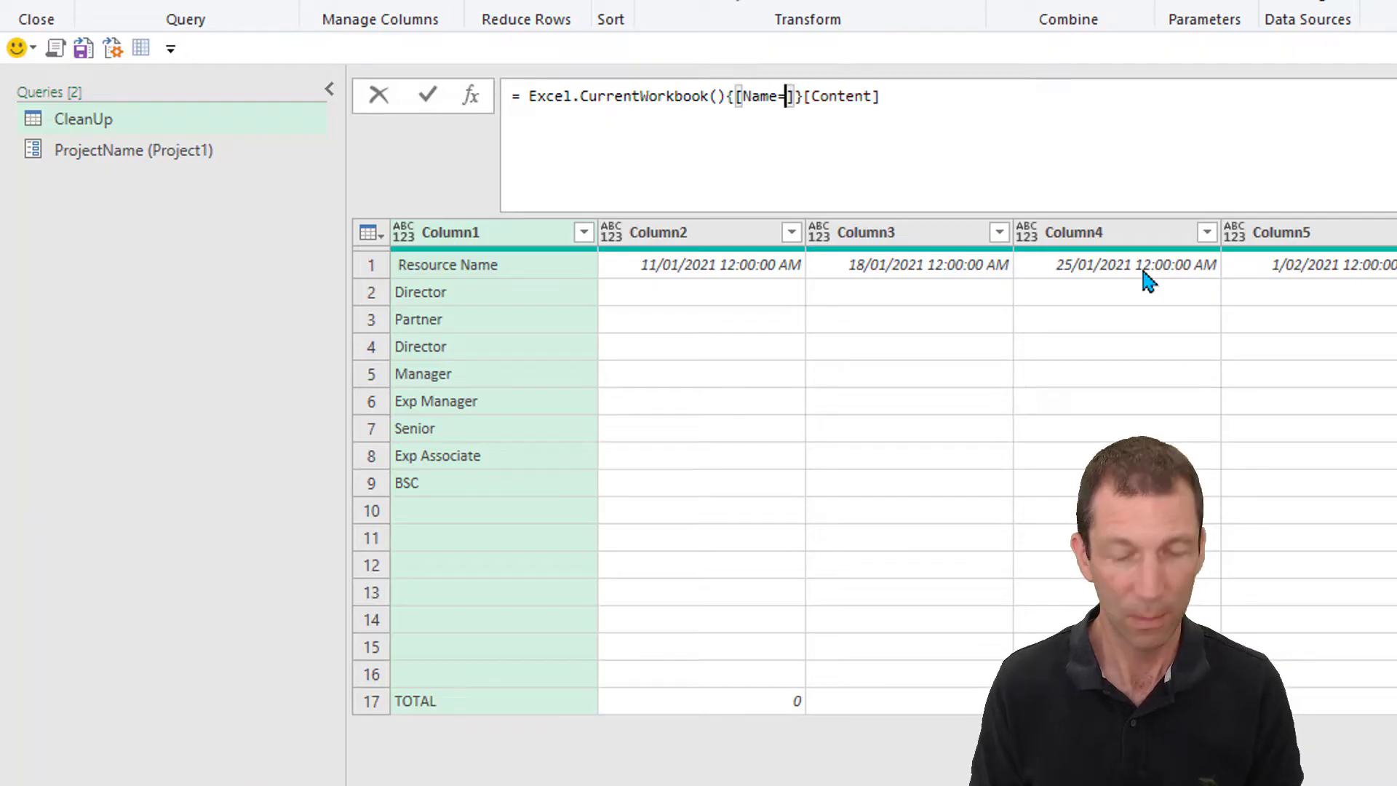
text(Proje)
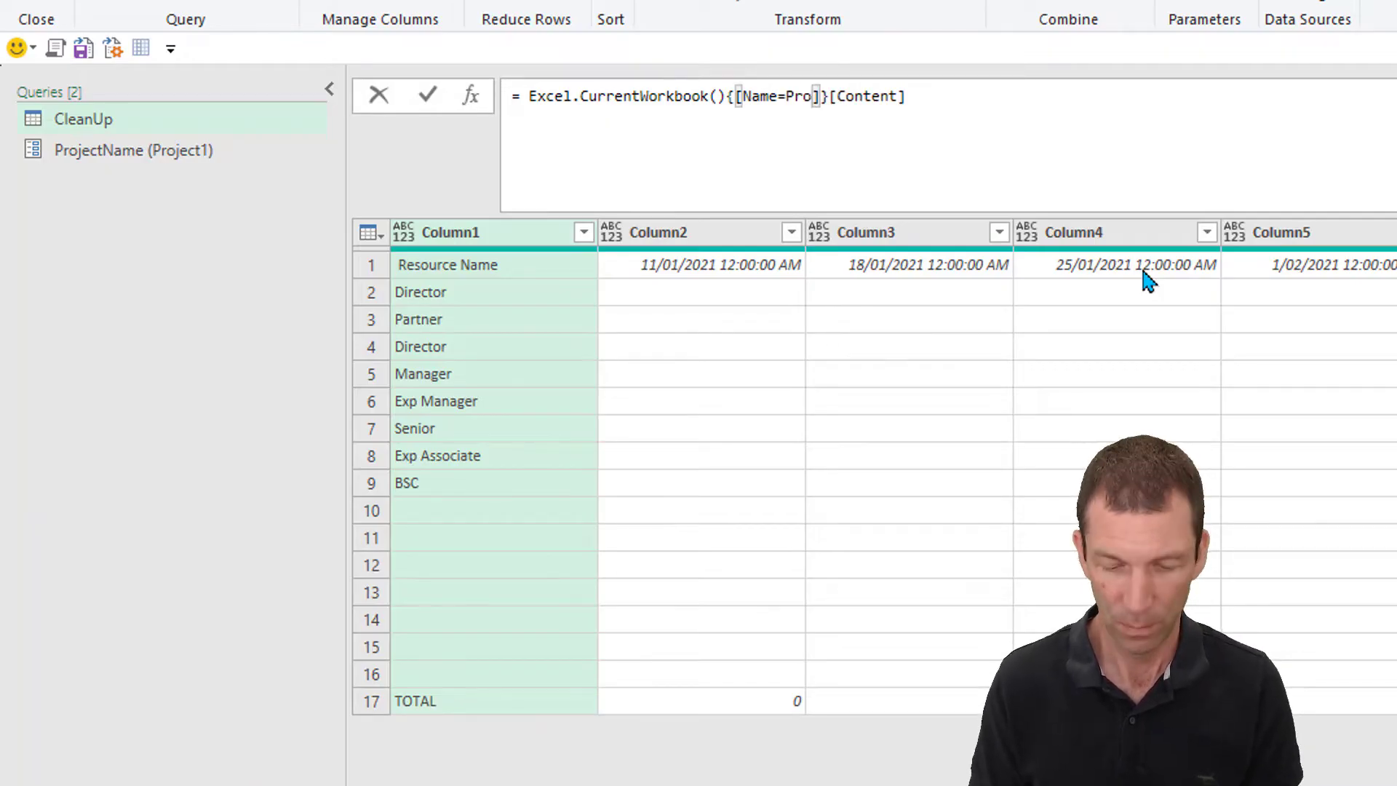
text(ctName)
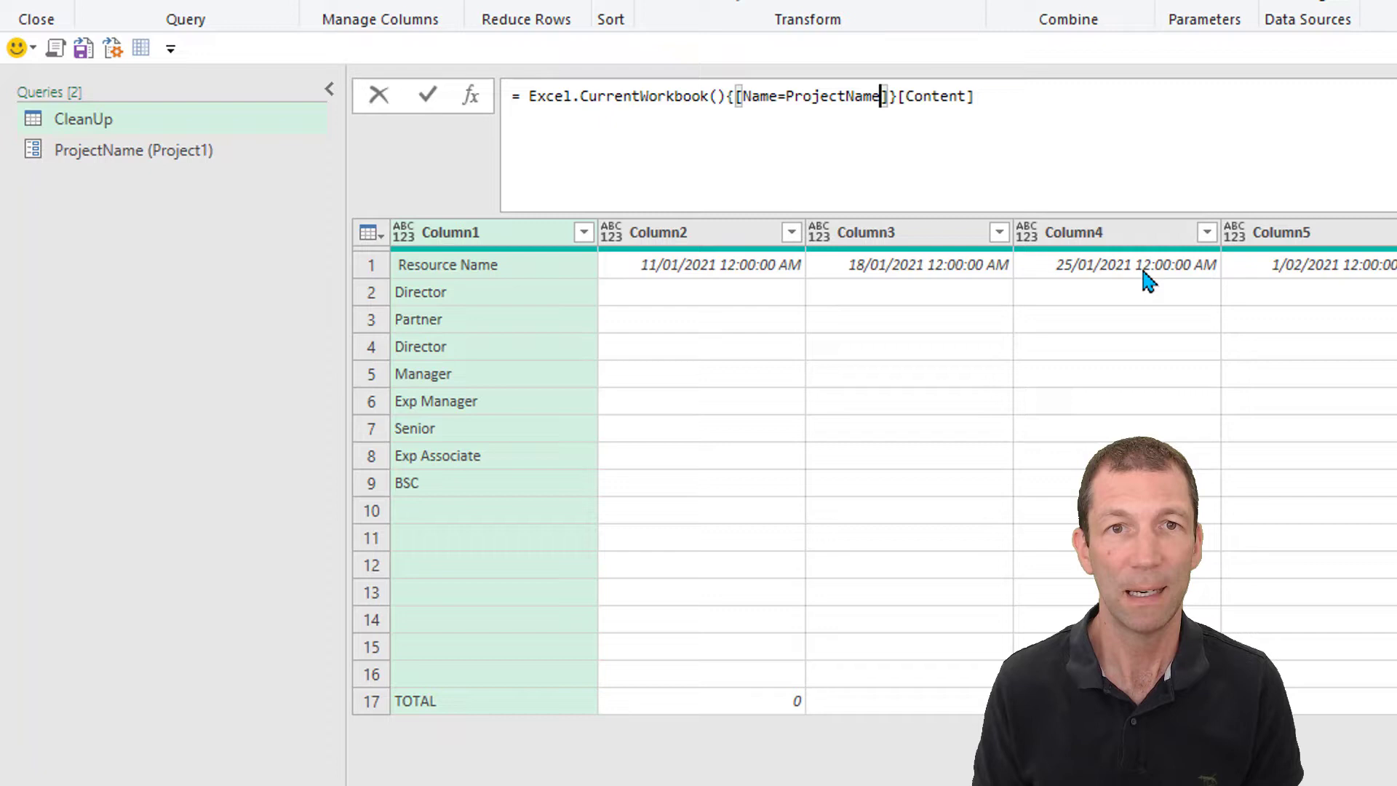
click(1144, 150)
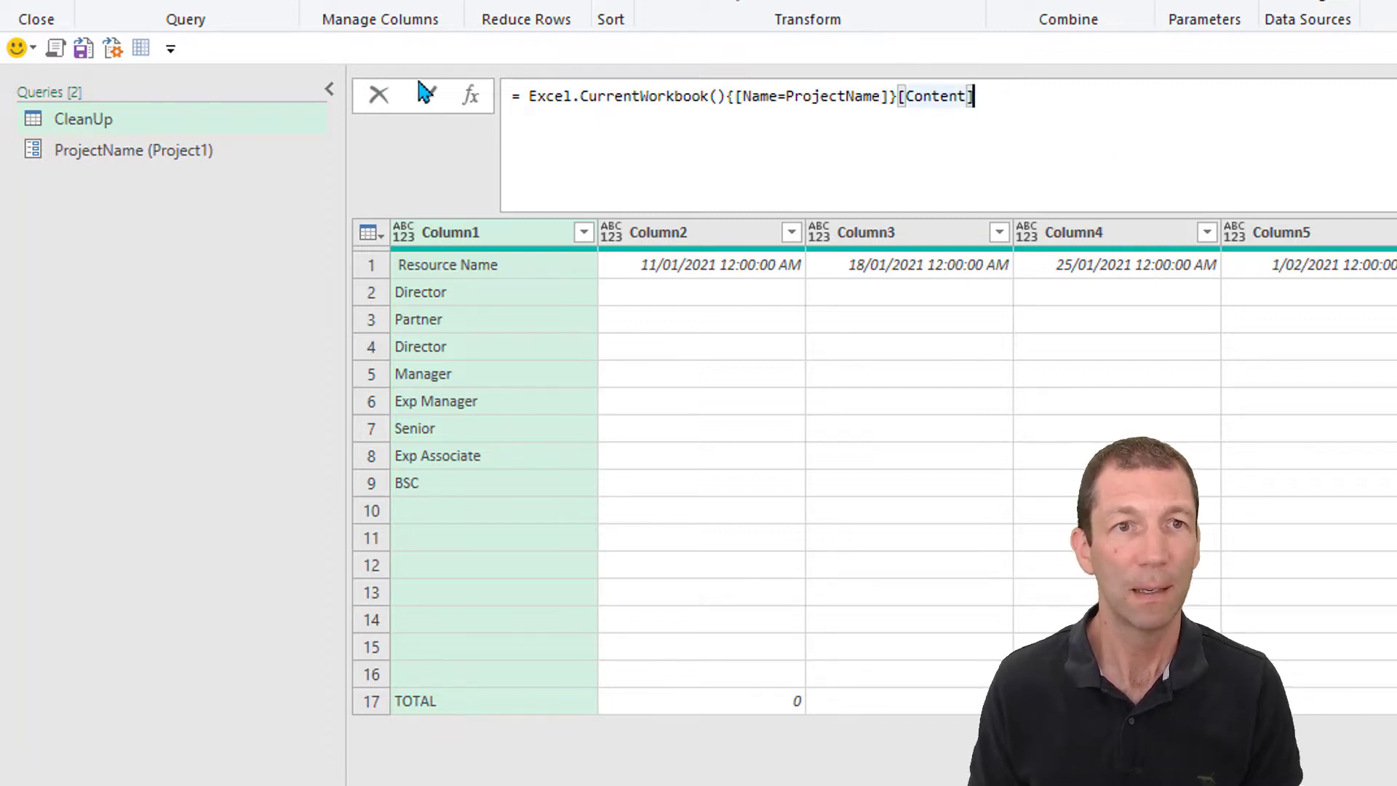
click(427, 97)
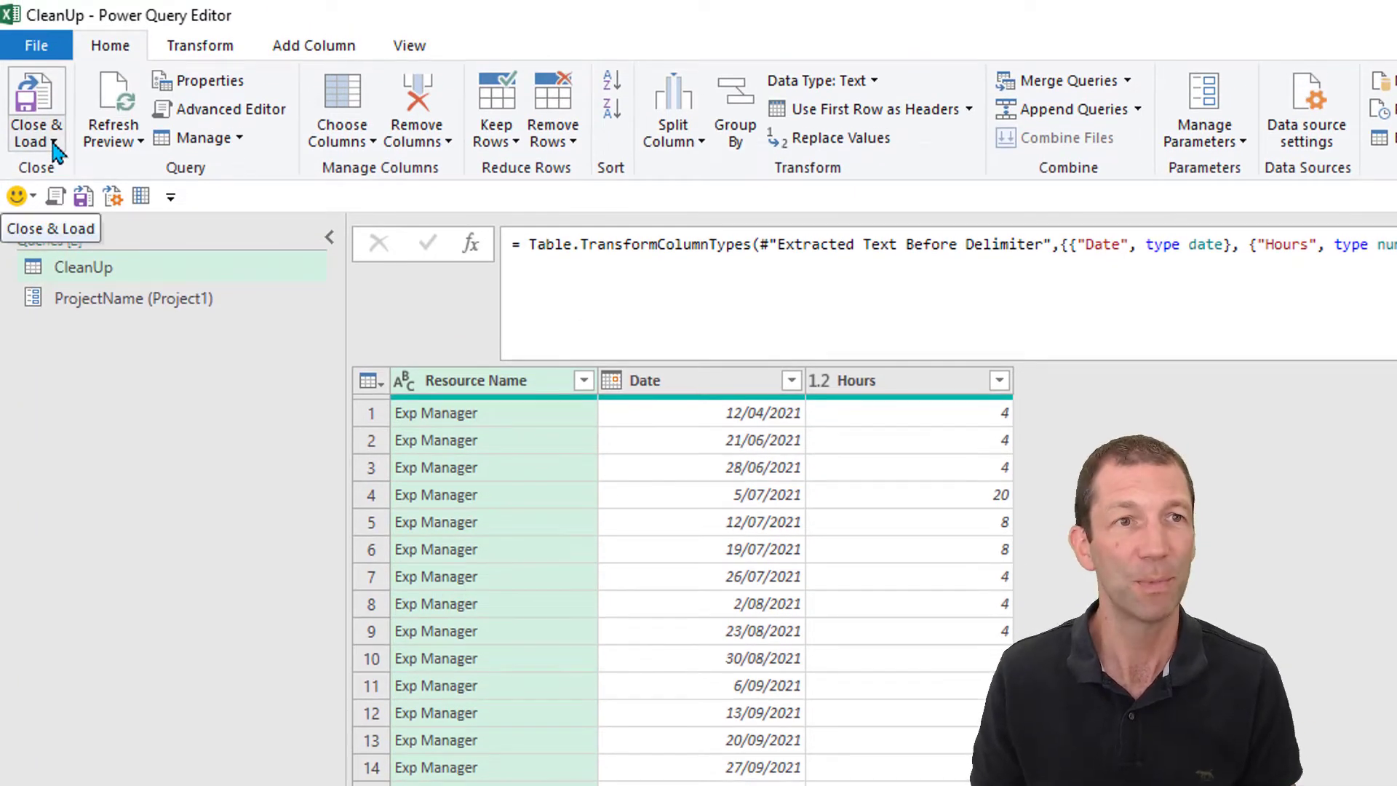
- Load the queries as connection only, then select Project1–Project6 in tblListOfProjects
click(54, 144)
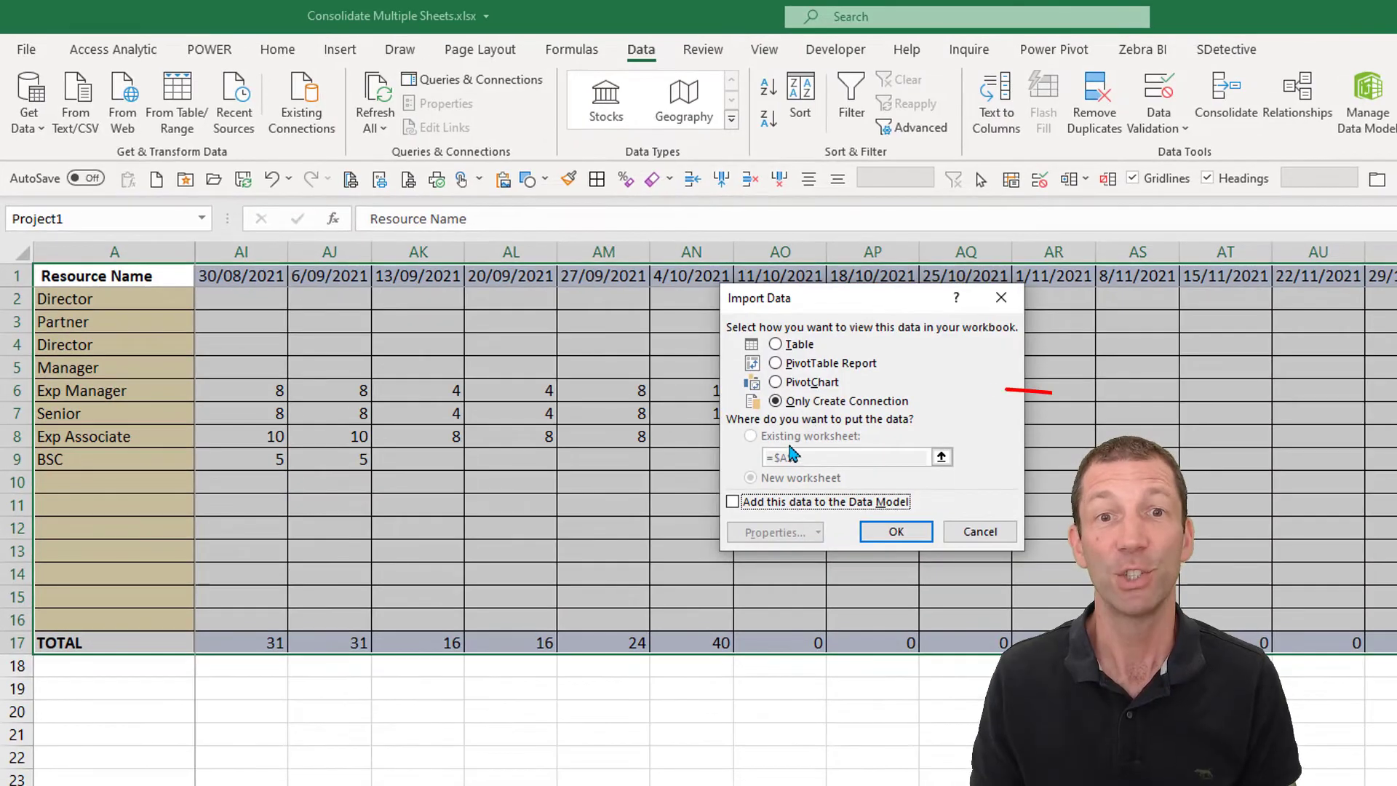
click(896, 531)
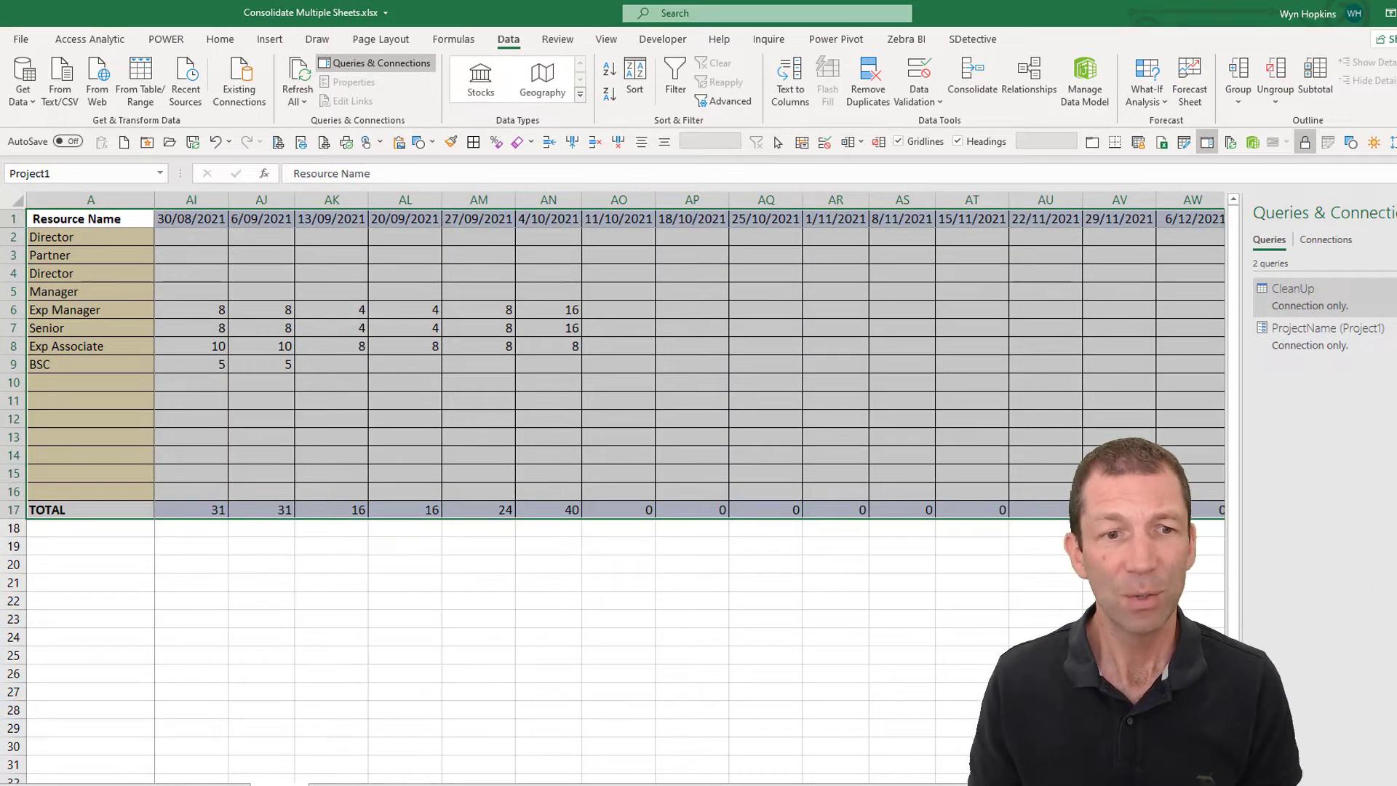
key(ctrl+Page_Up)
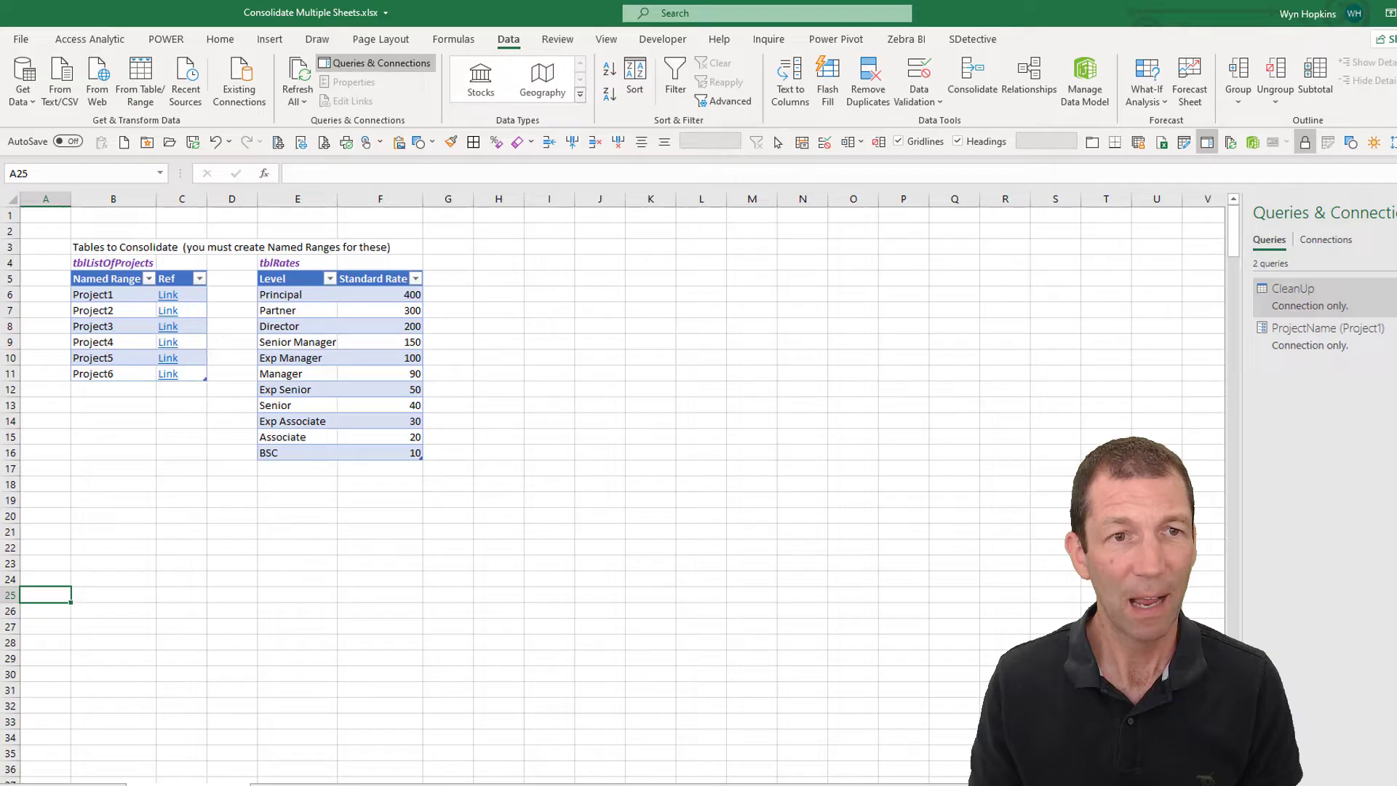
drag(102, 294, 109, 373)
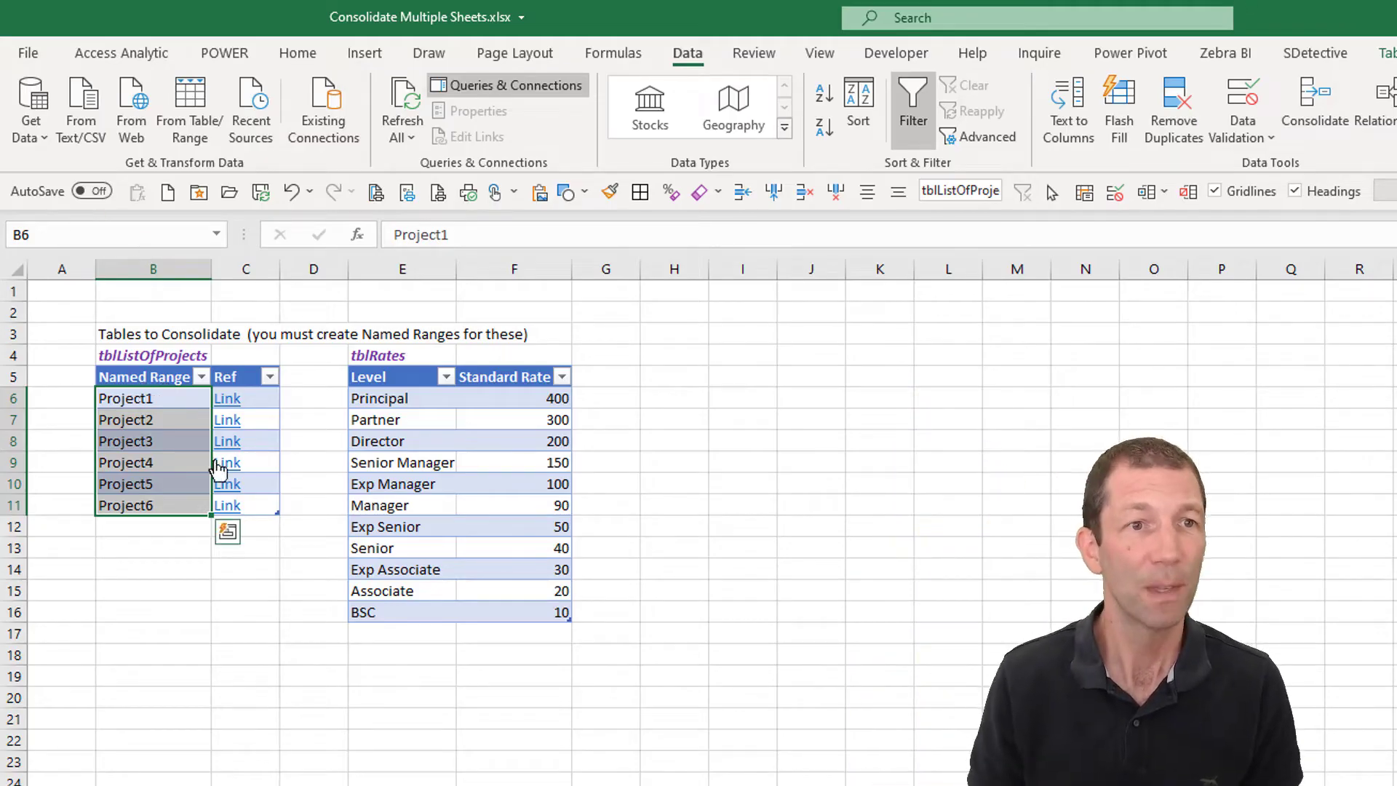
- Load tblListOfProjects into Power Query, remove the Ref column, and expand the Queries pane
click(182, 402)
click(190, 109)
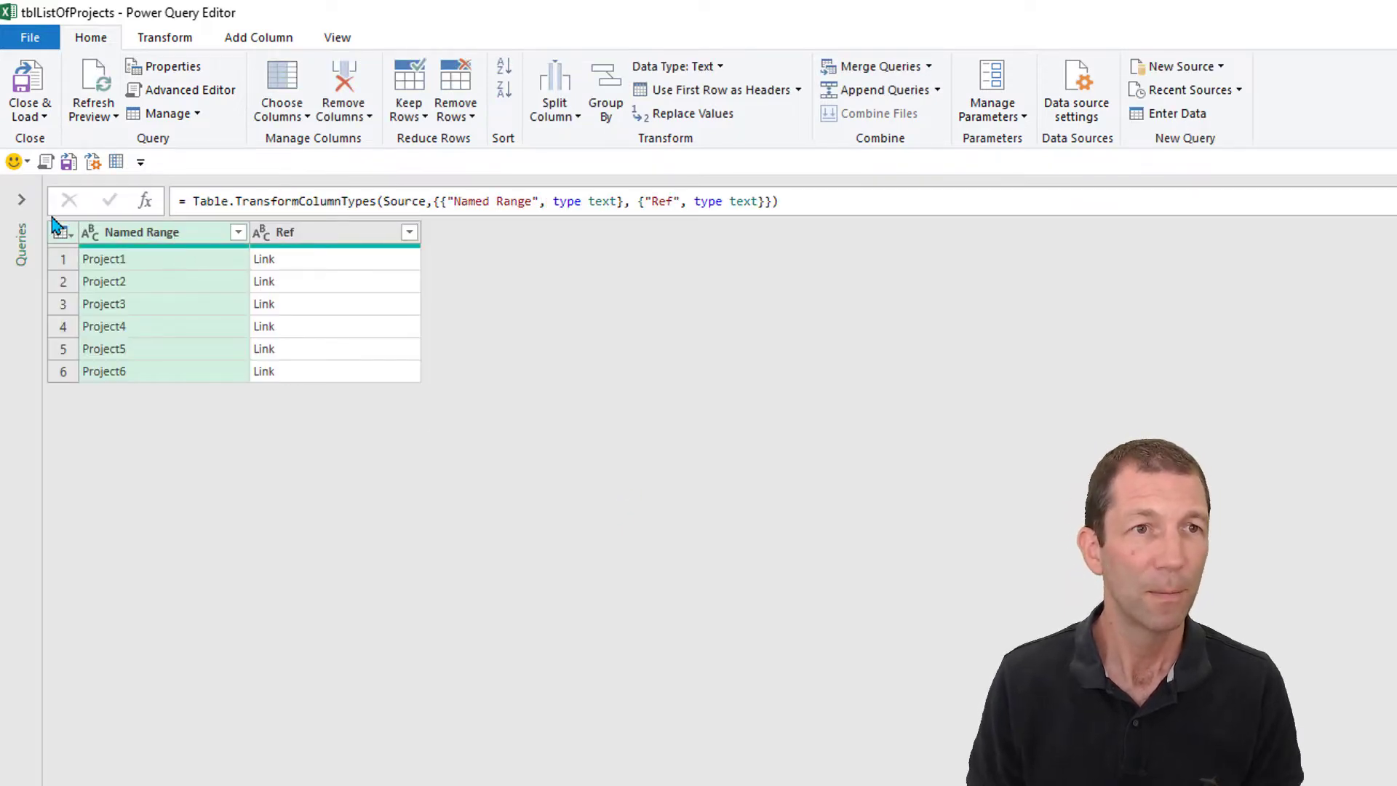
right_click(135, 232)
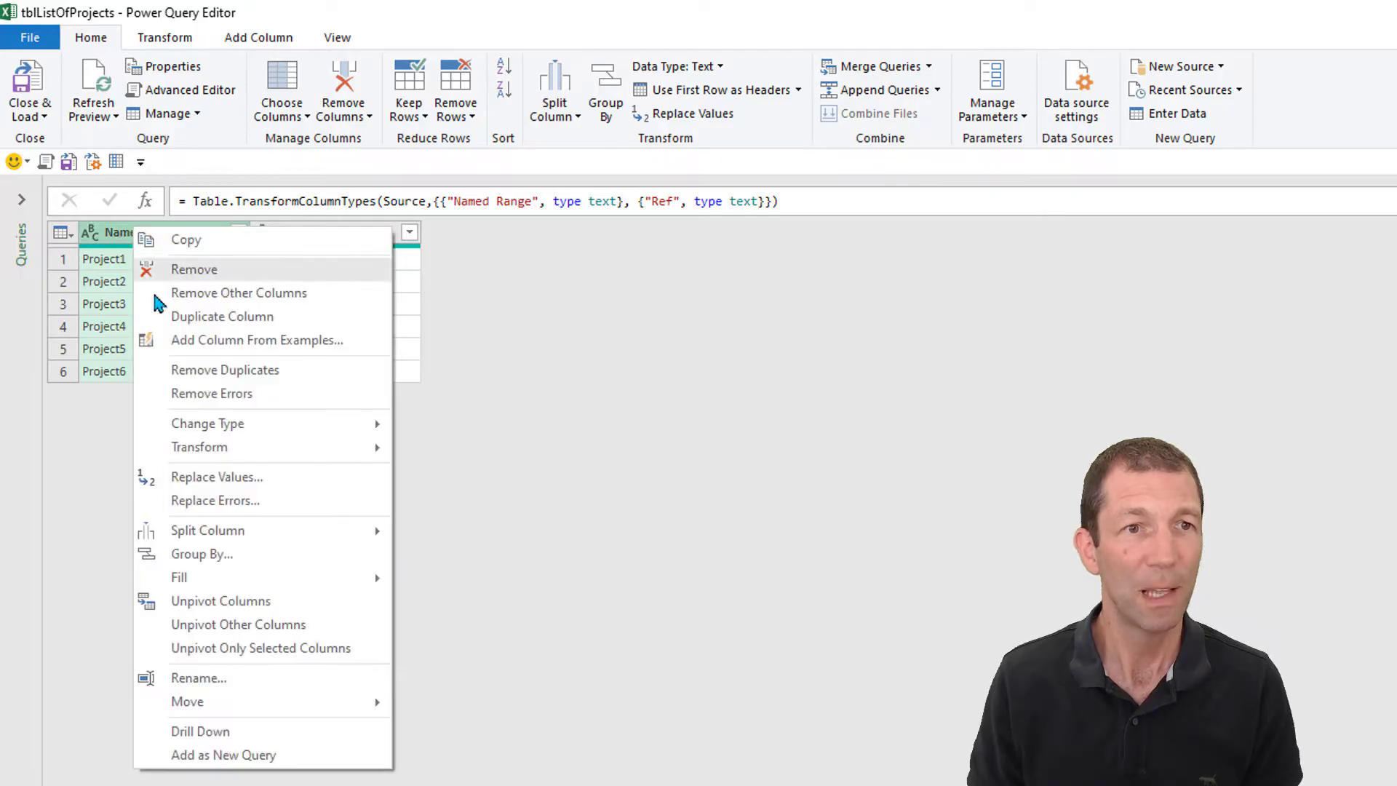
key(Escape)
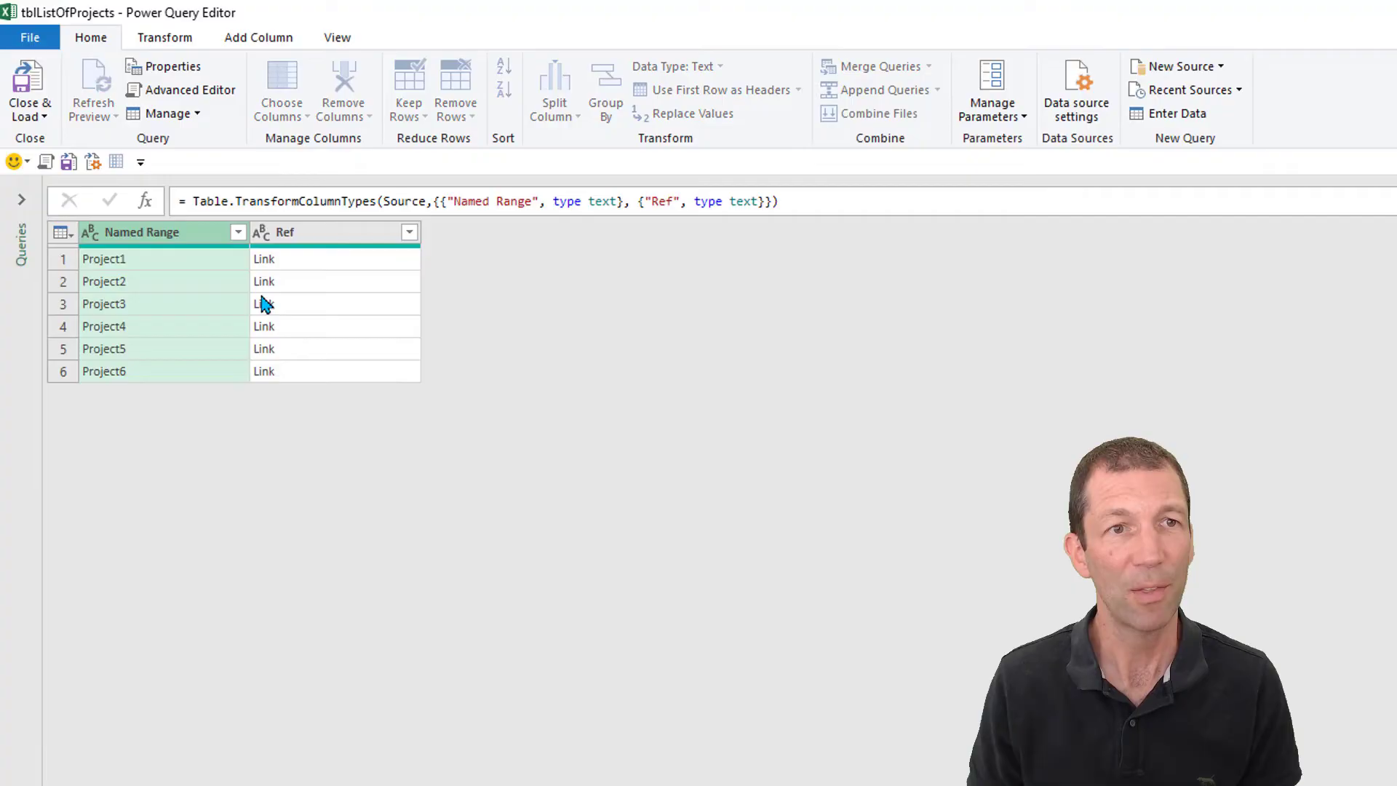
click(230, 42)
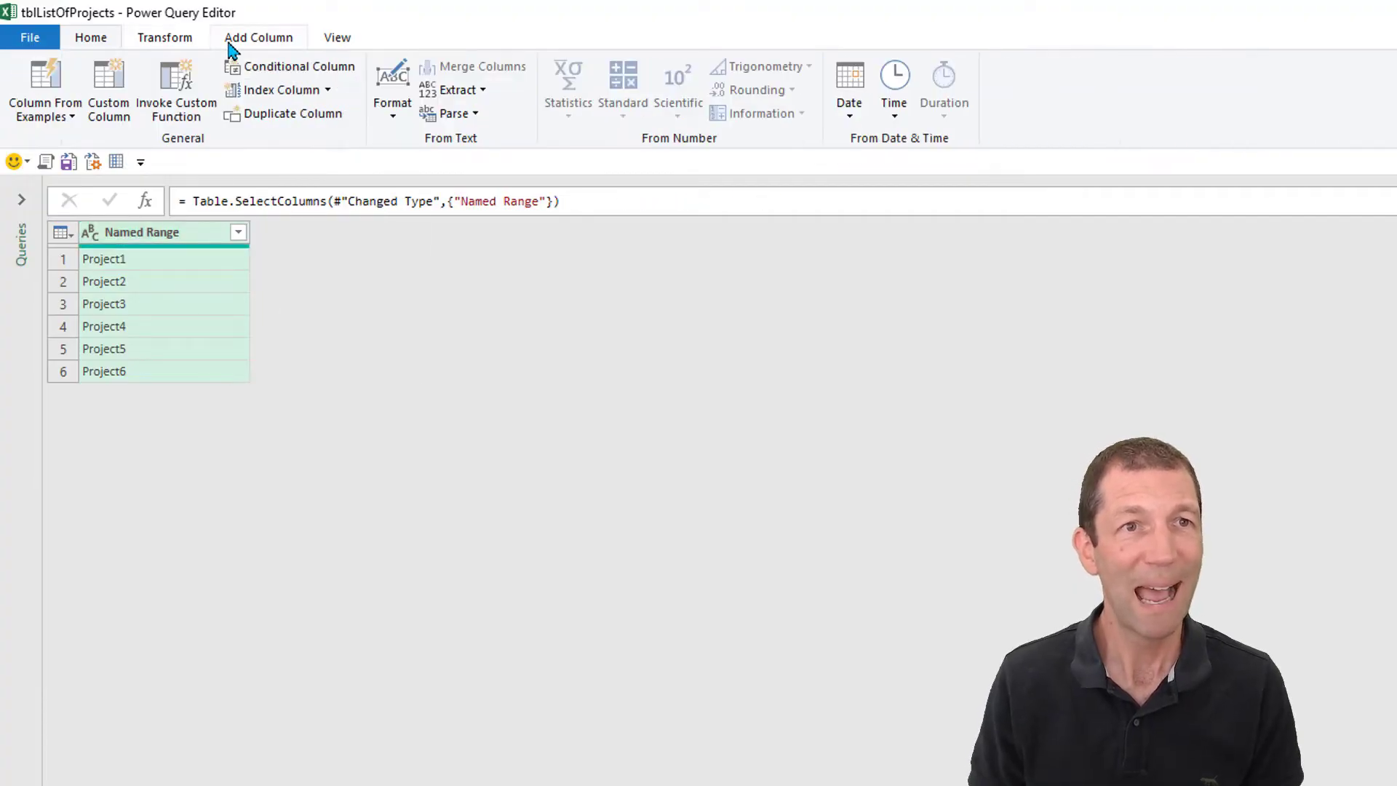
click(195, 115)
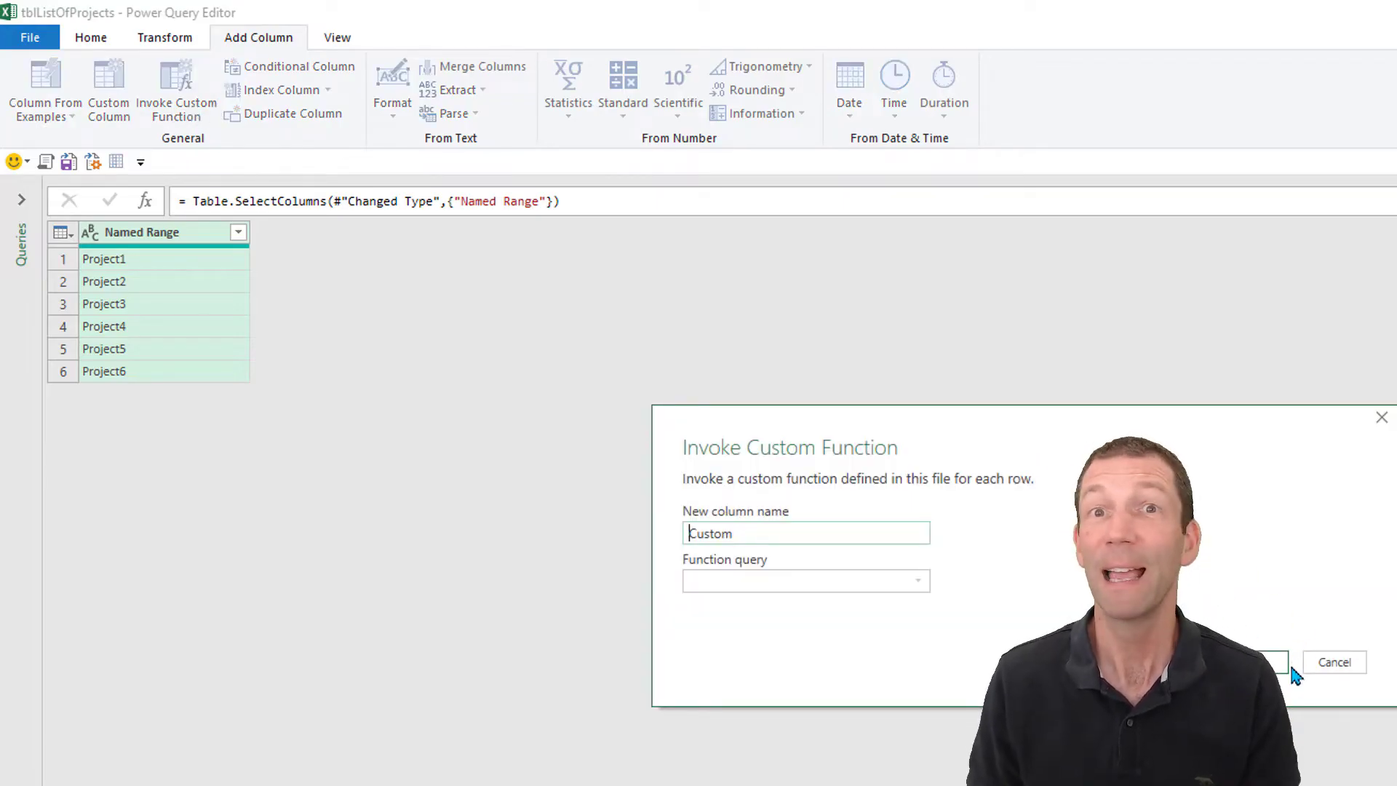
click(1334, 661)
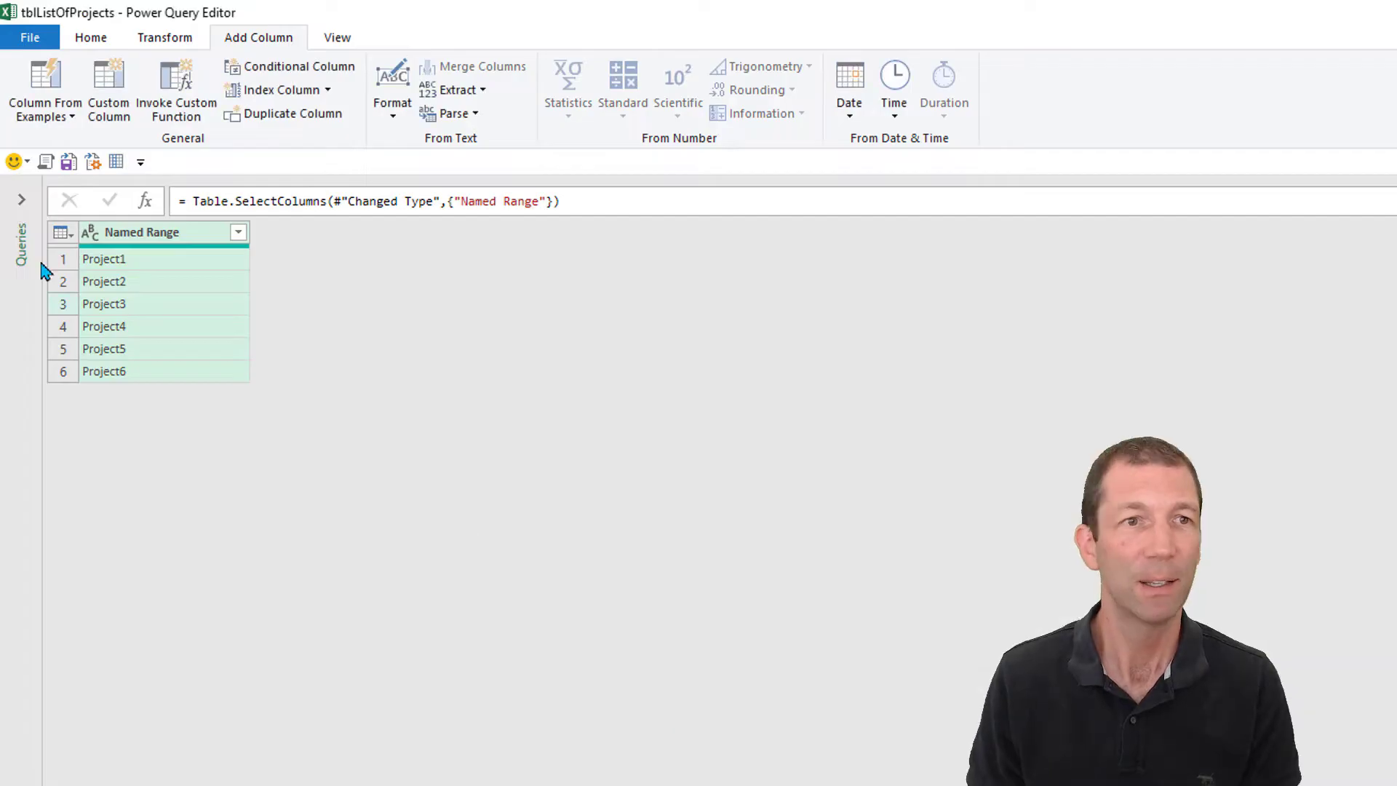
click(21, 199)
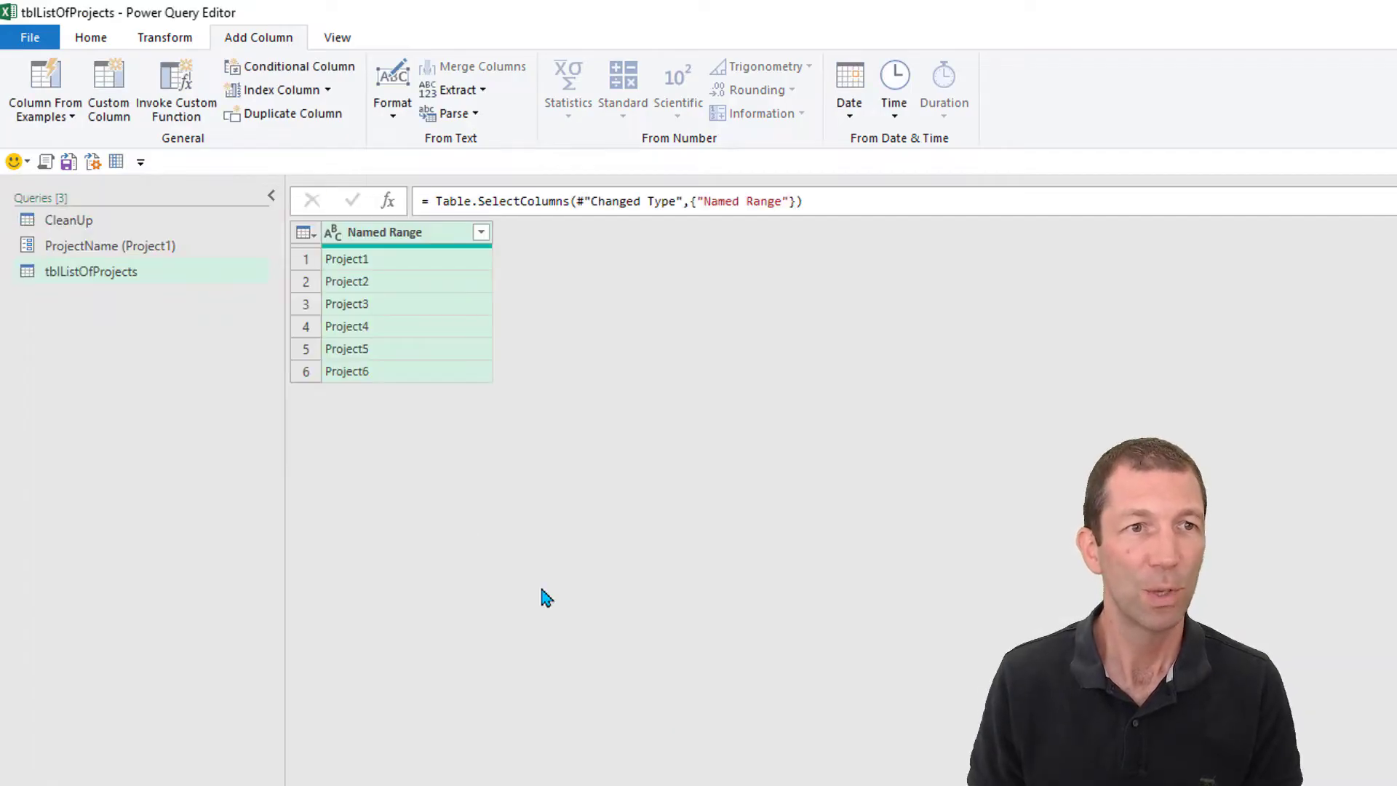
- Check that the CleanUp query's source step references the ProjectName parameter, leaving it unchanged
click(93, 223)
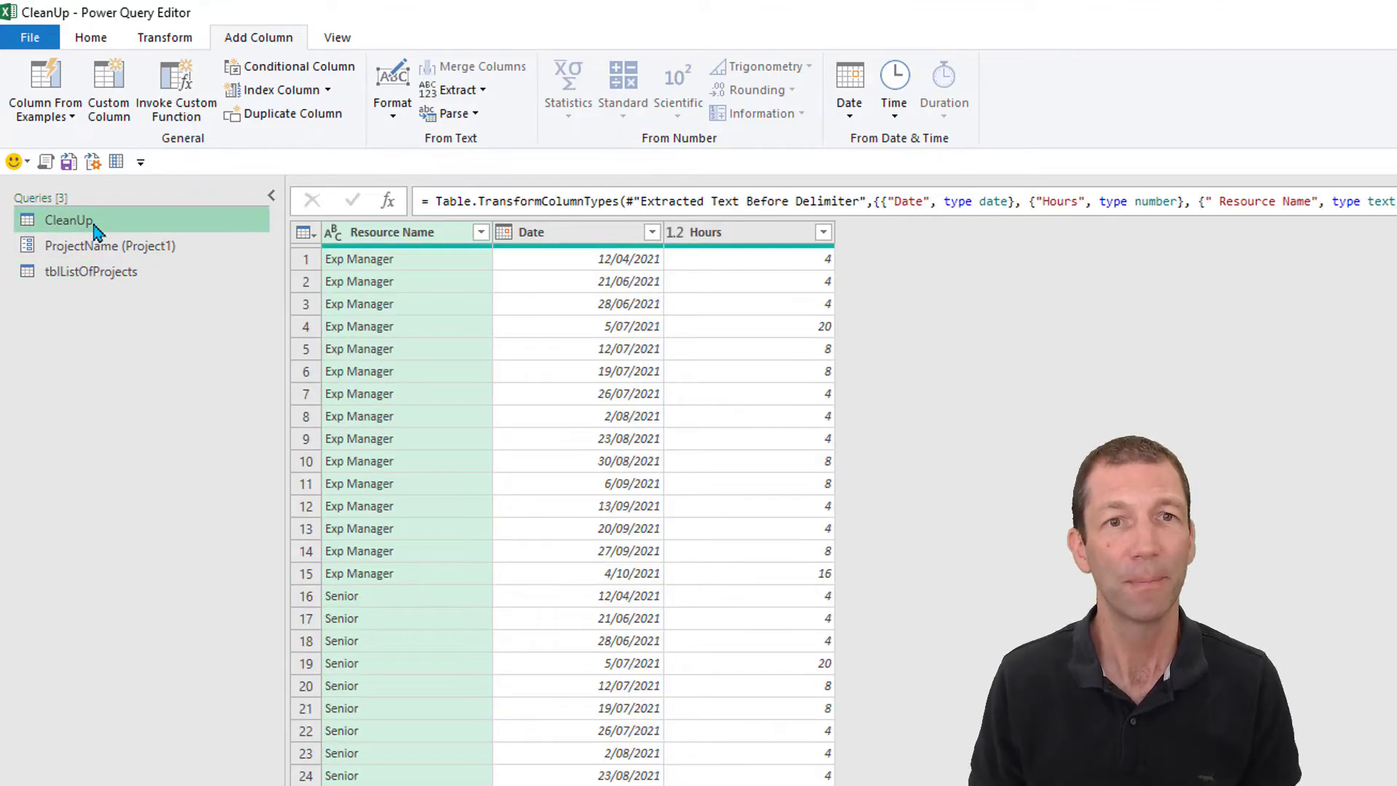
click(1393, 306)
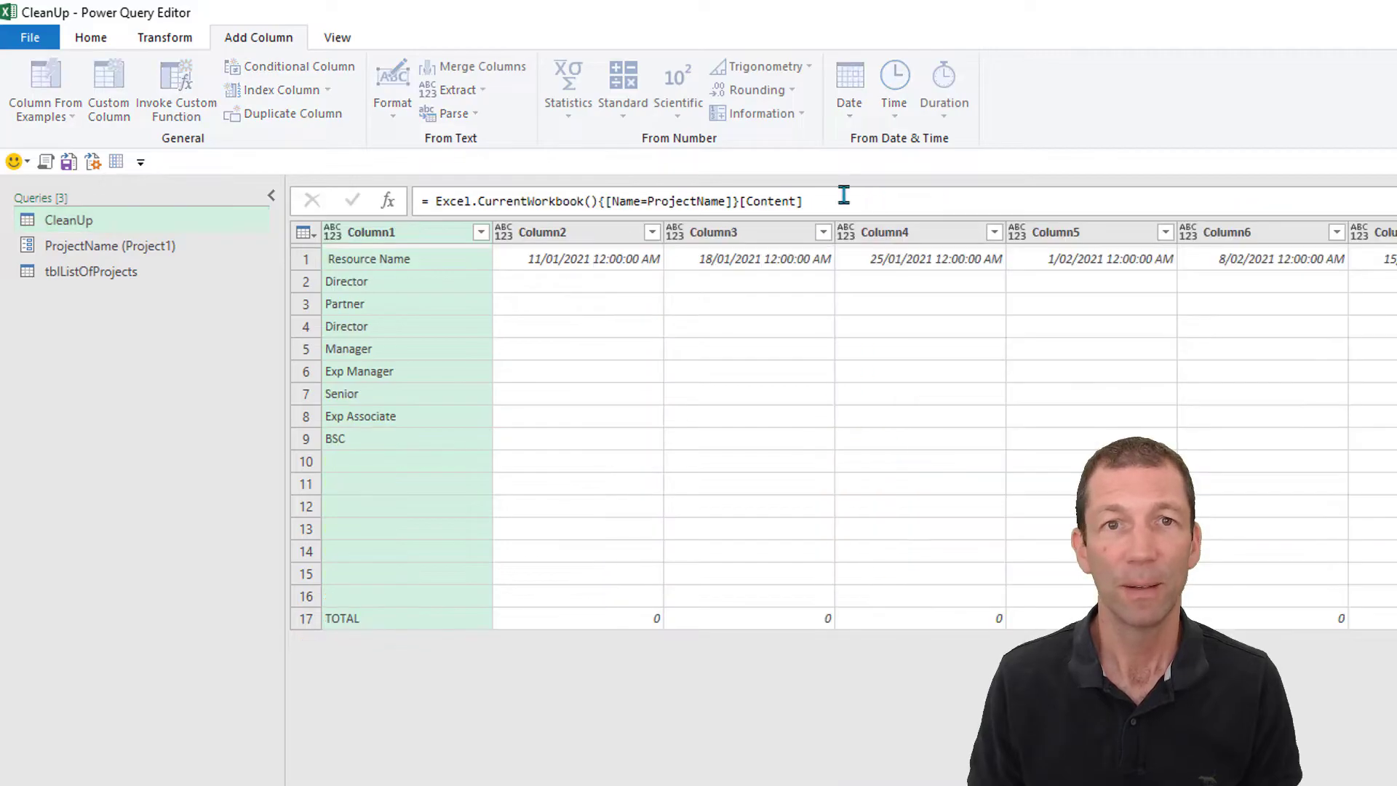
double_click(675, 200)
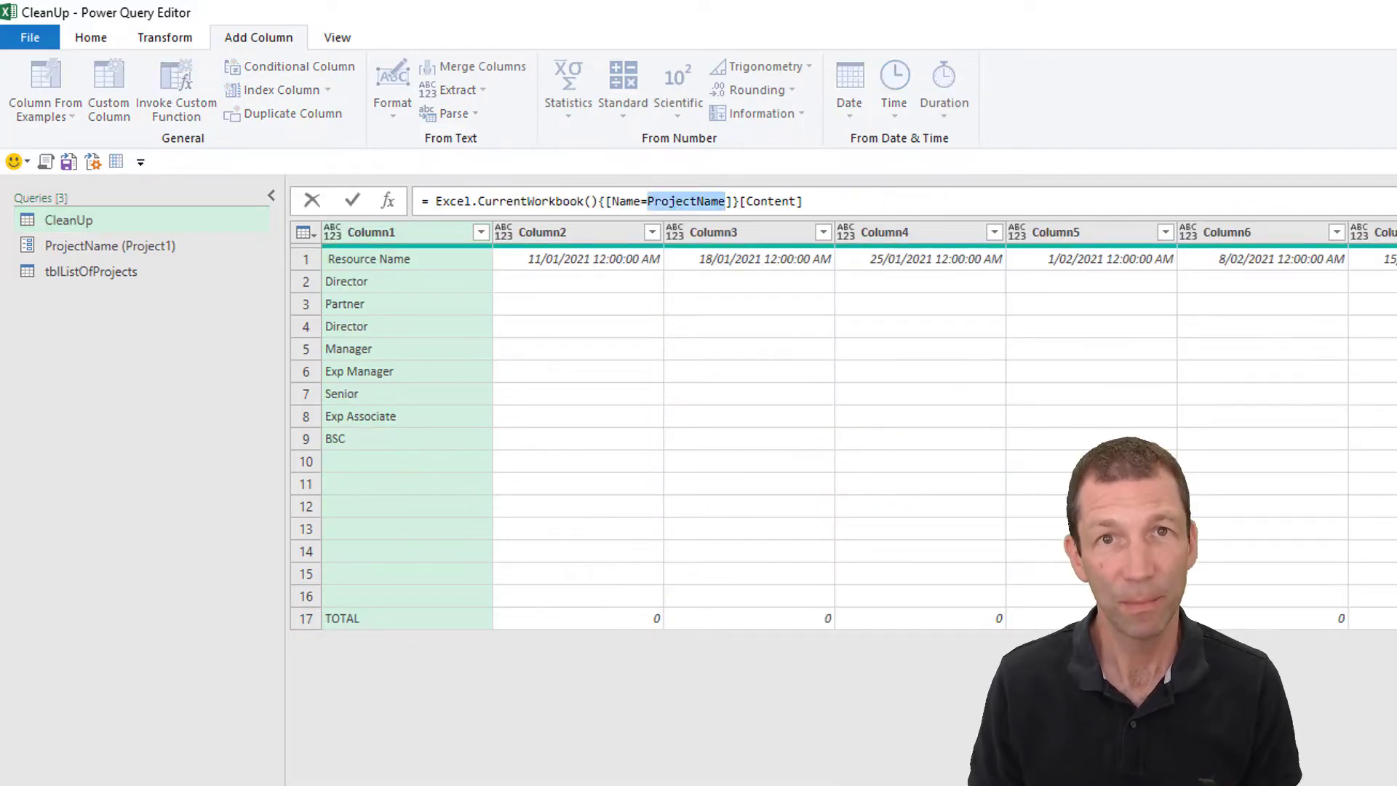
key(Escape)
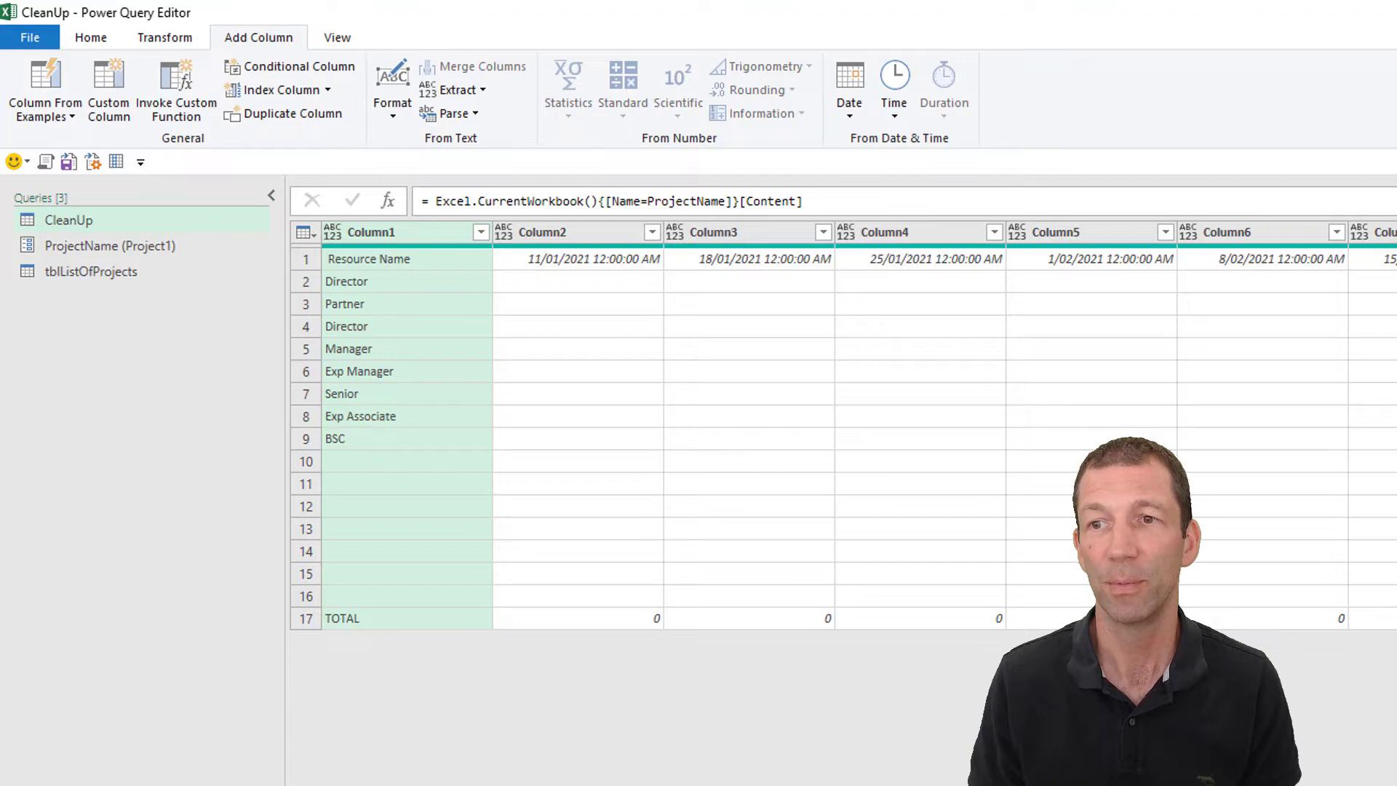
click(1393, 408)
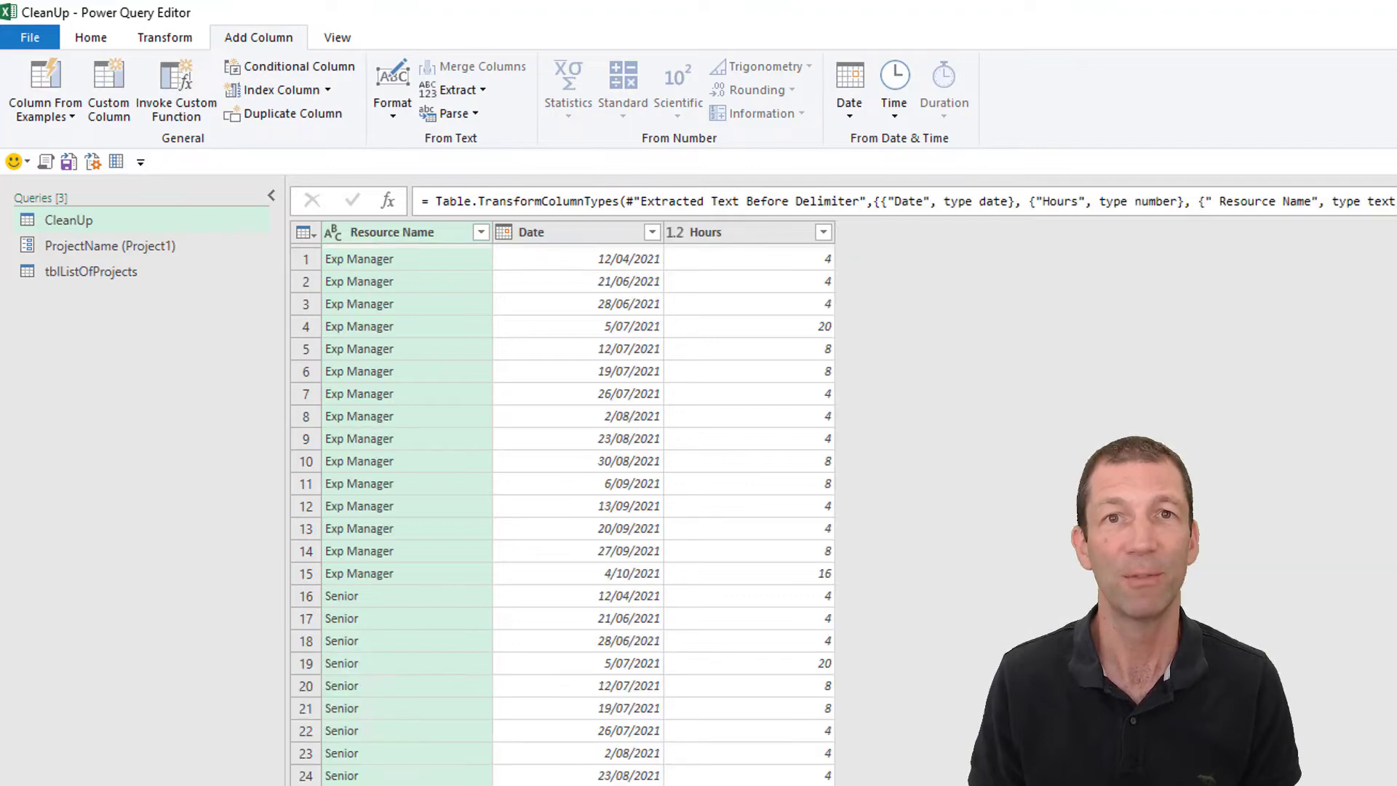
- Convert the CleanUp query into a function named fnCleanUp
right_click(93, 220)
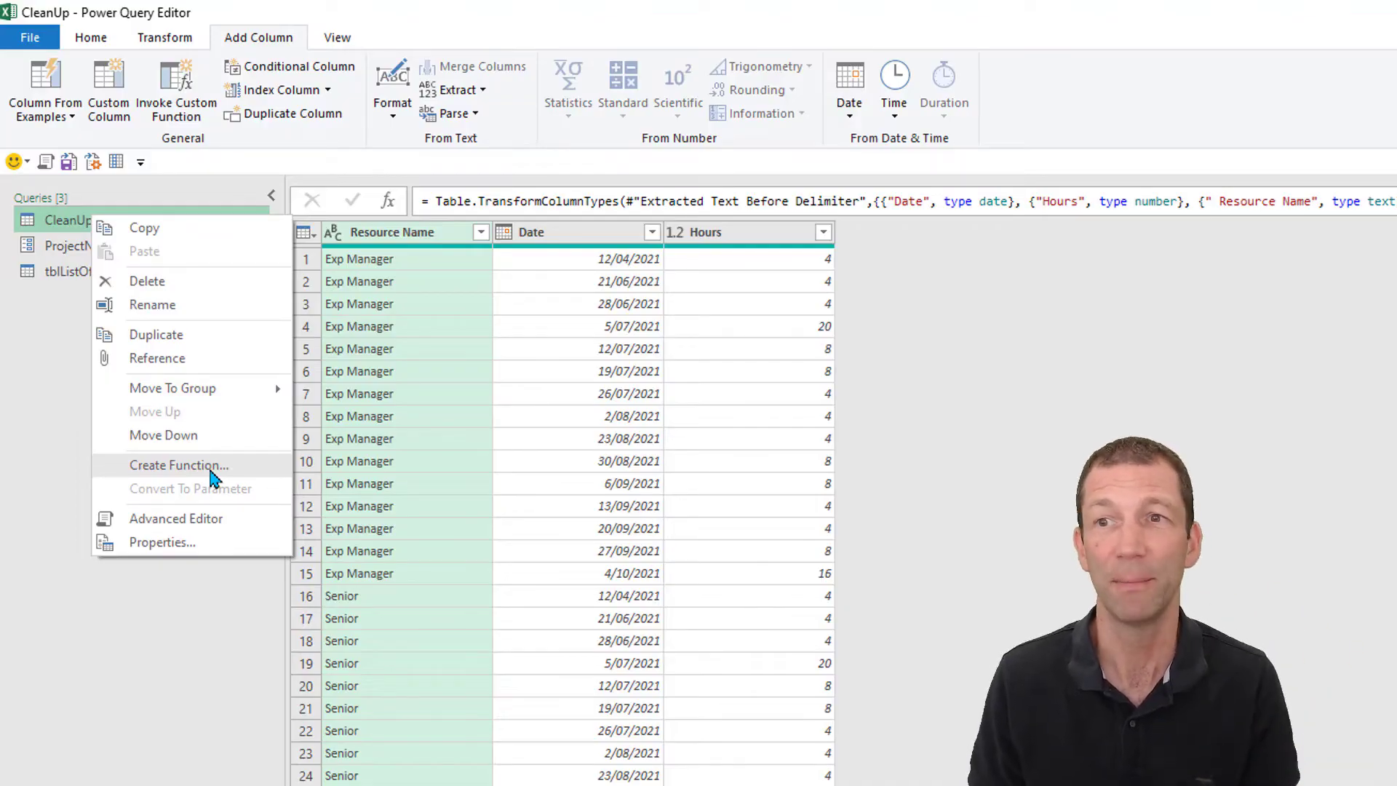
click(212, 474)
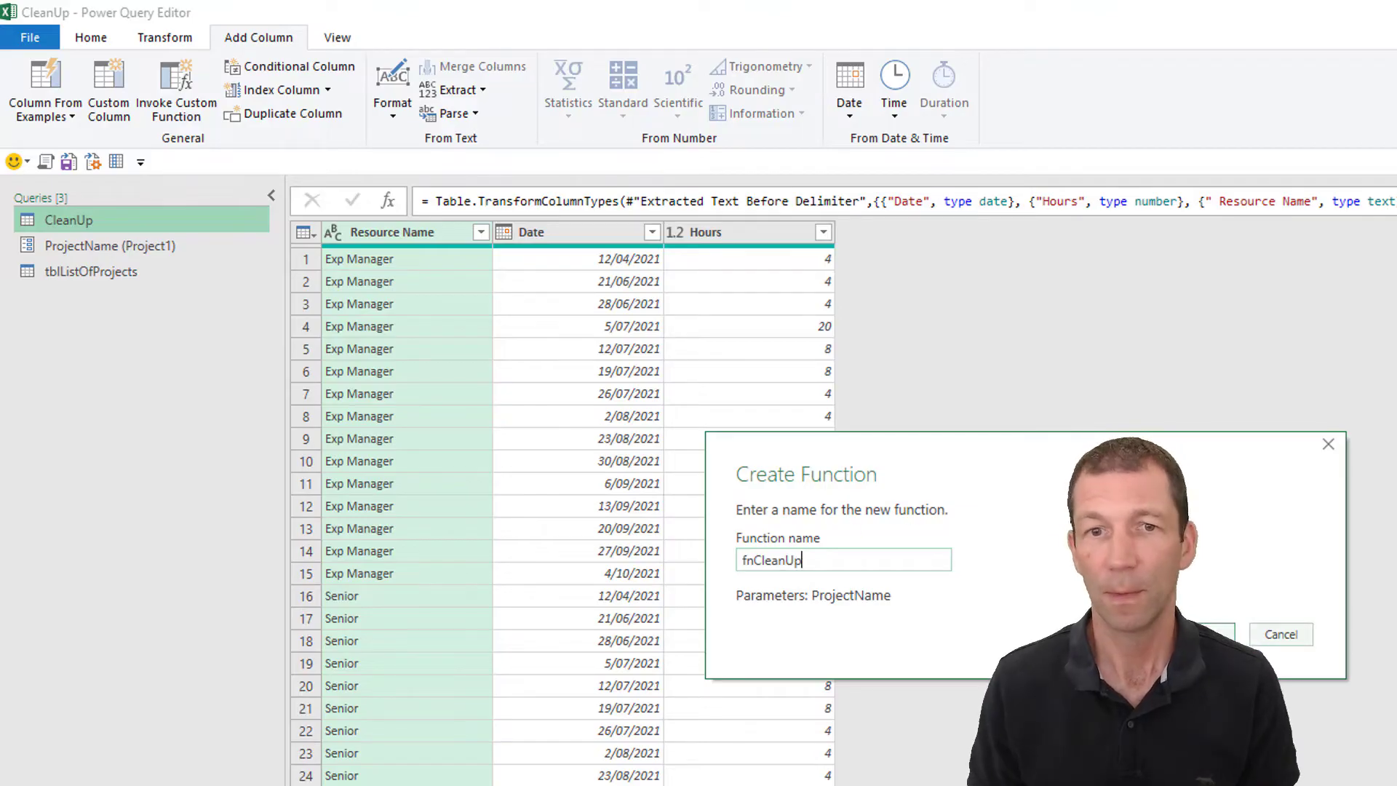
key(Return)
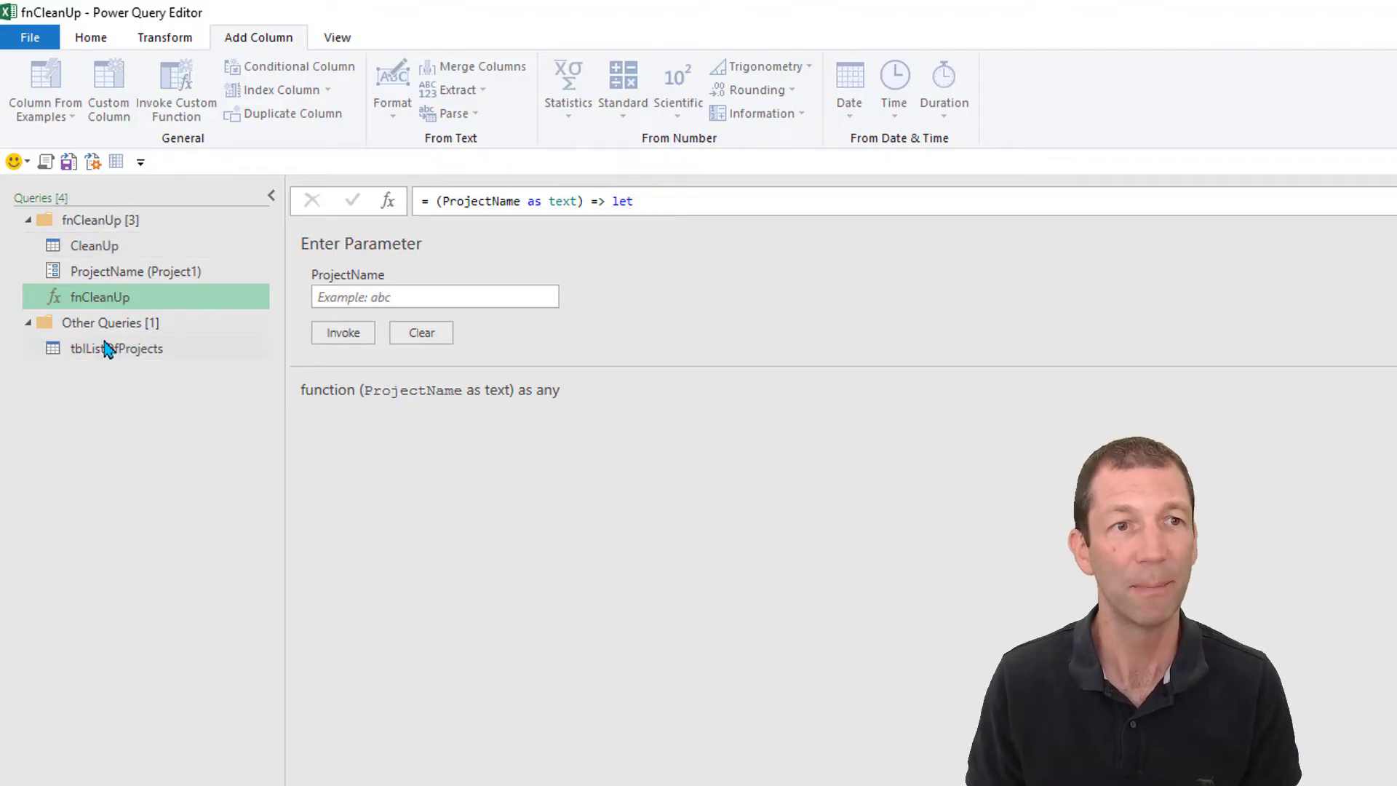
- Add a custom function column to tblListOfProjects that invokes fnCleanUp for each project
click(109, 350)
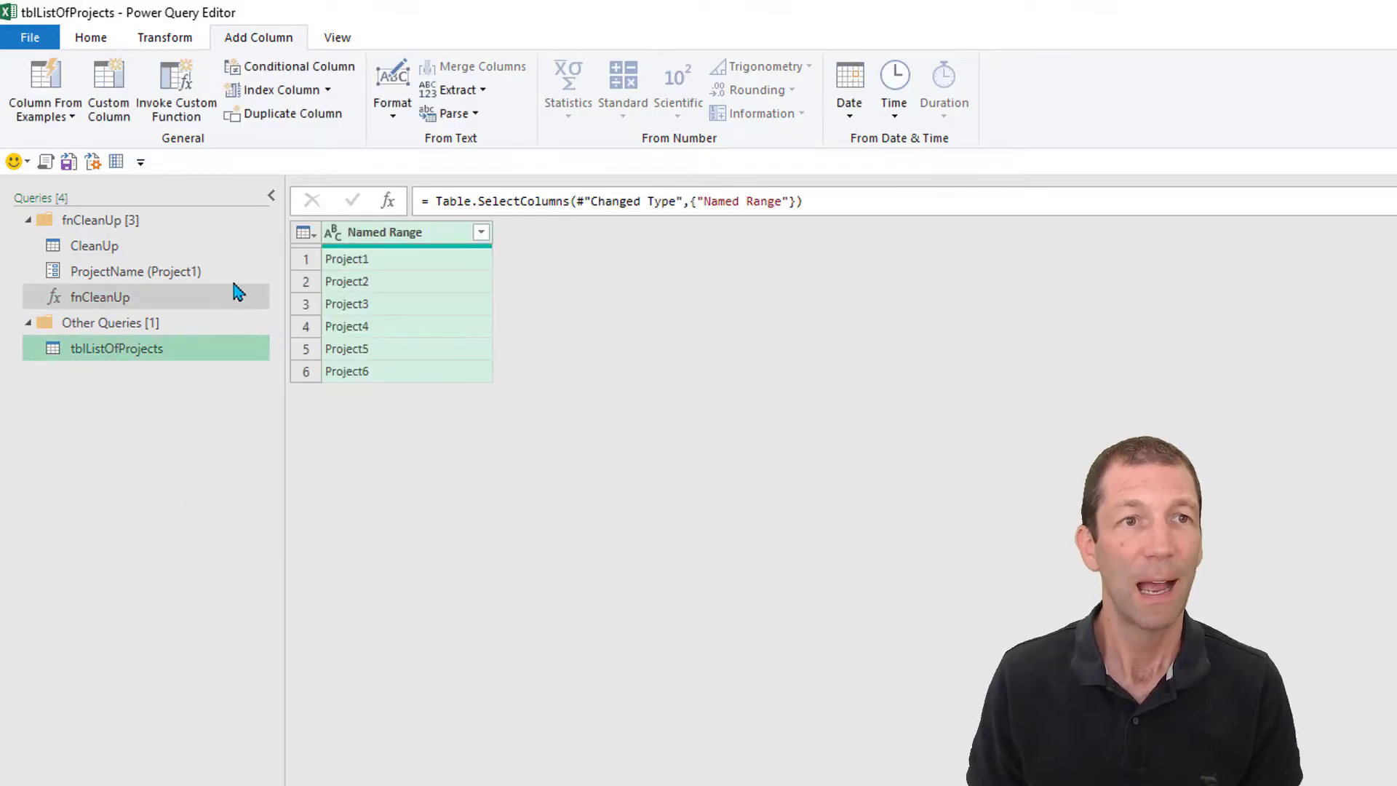
click(183, 94)
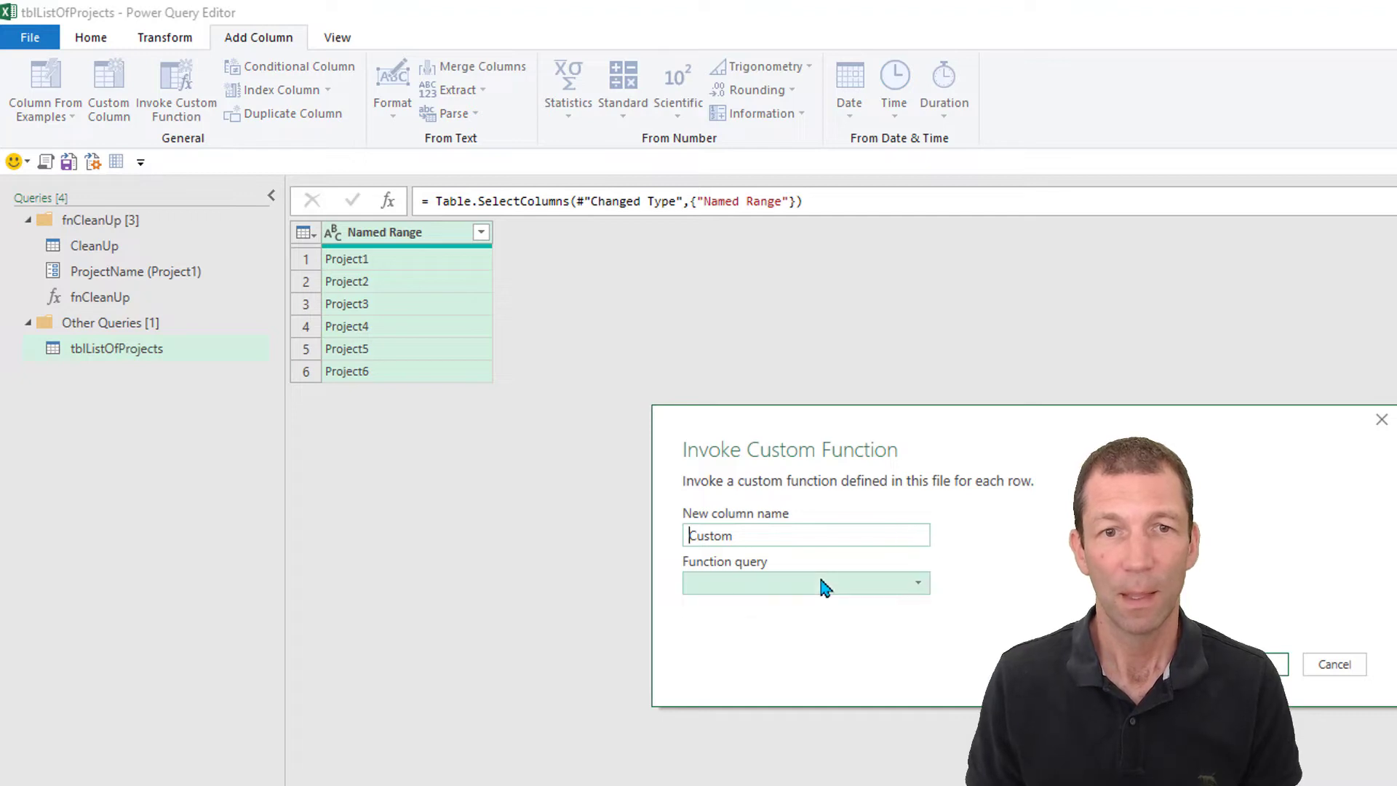
click(820, 585)
click(782, 608)
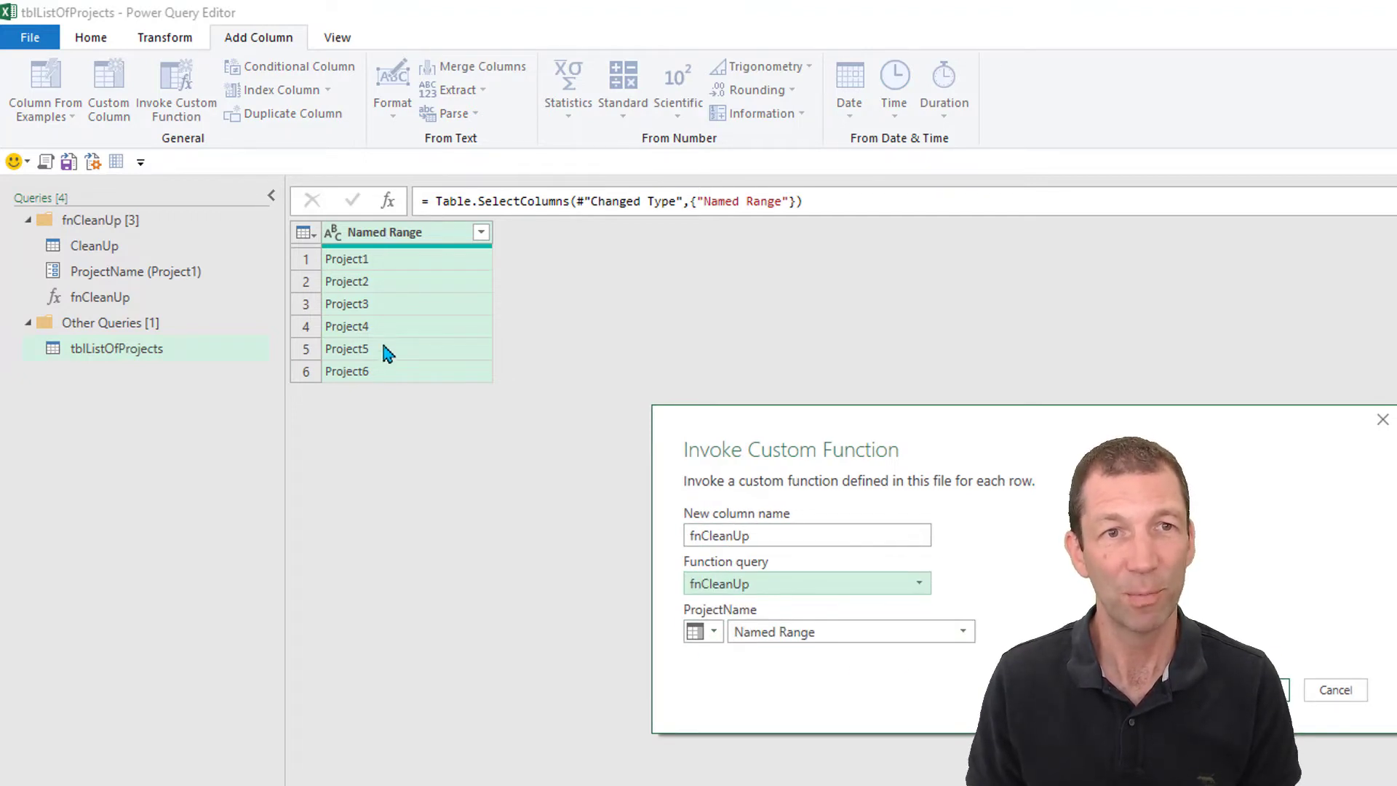
click(1263, 690)
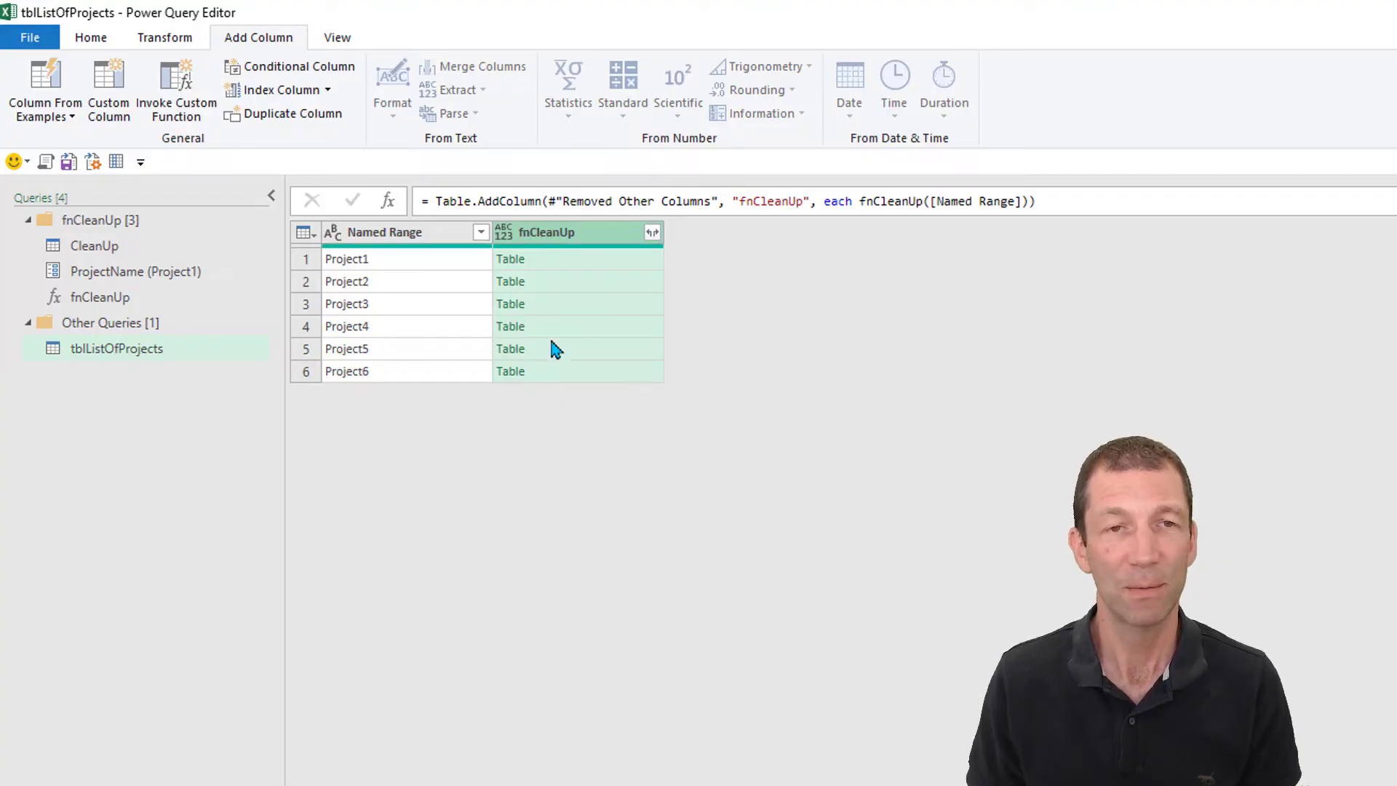
- Expand the fnCleanUp column into Resource Name, Date and Hours without the original-name prefix
click(653, 234)
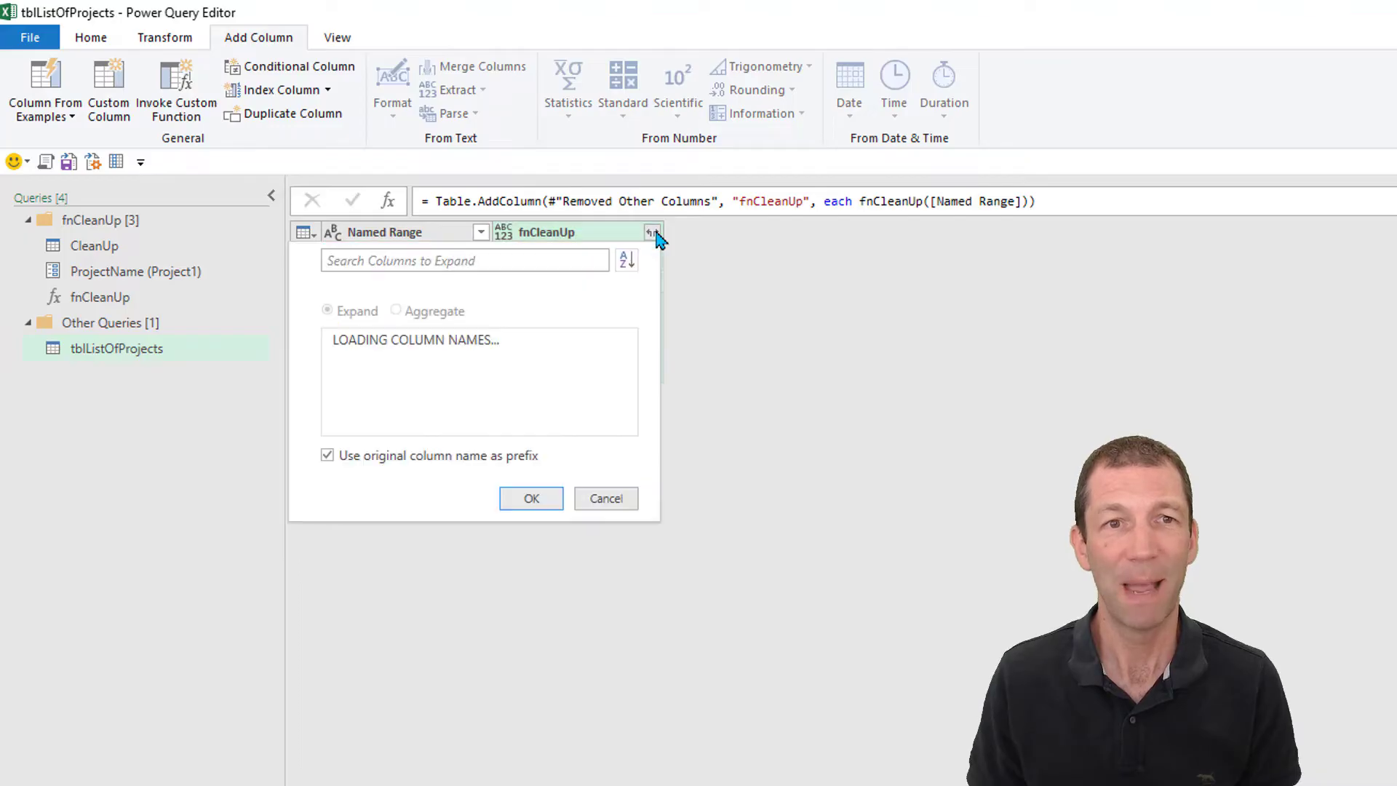
click(356, 456)
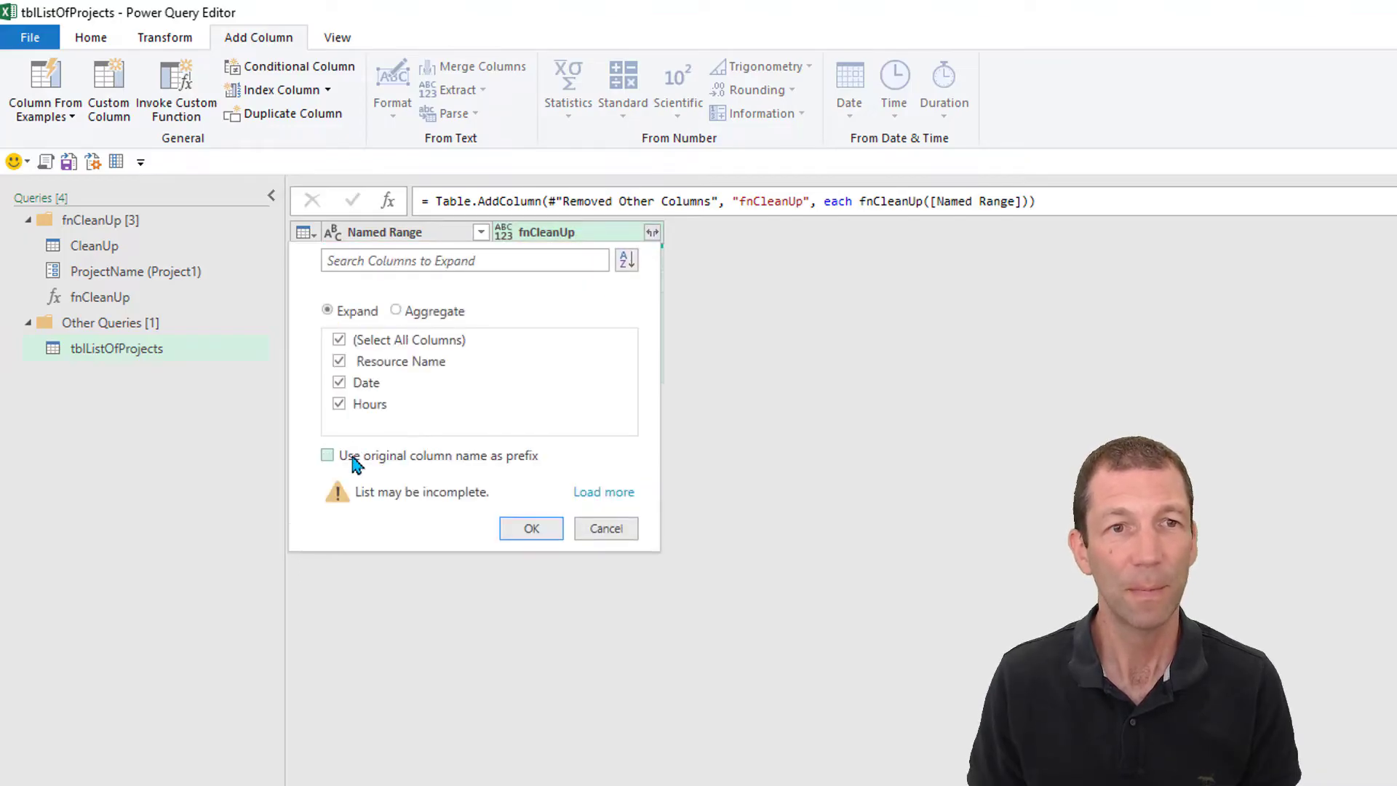
click(545, 529)
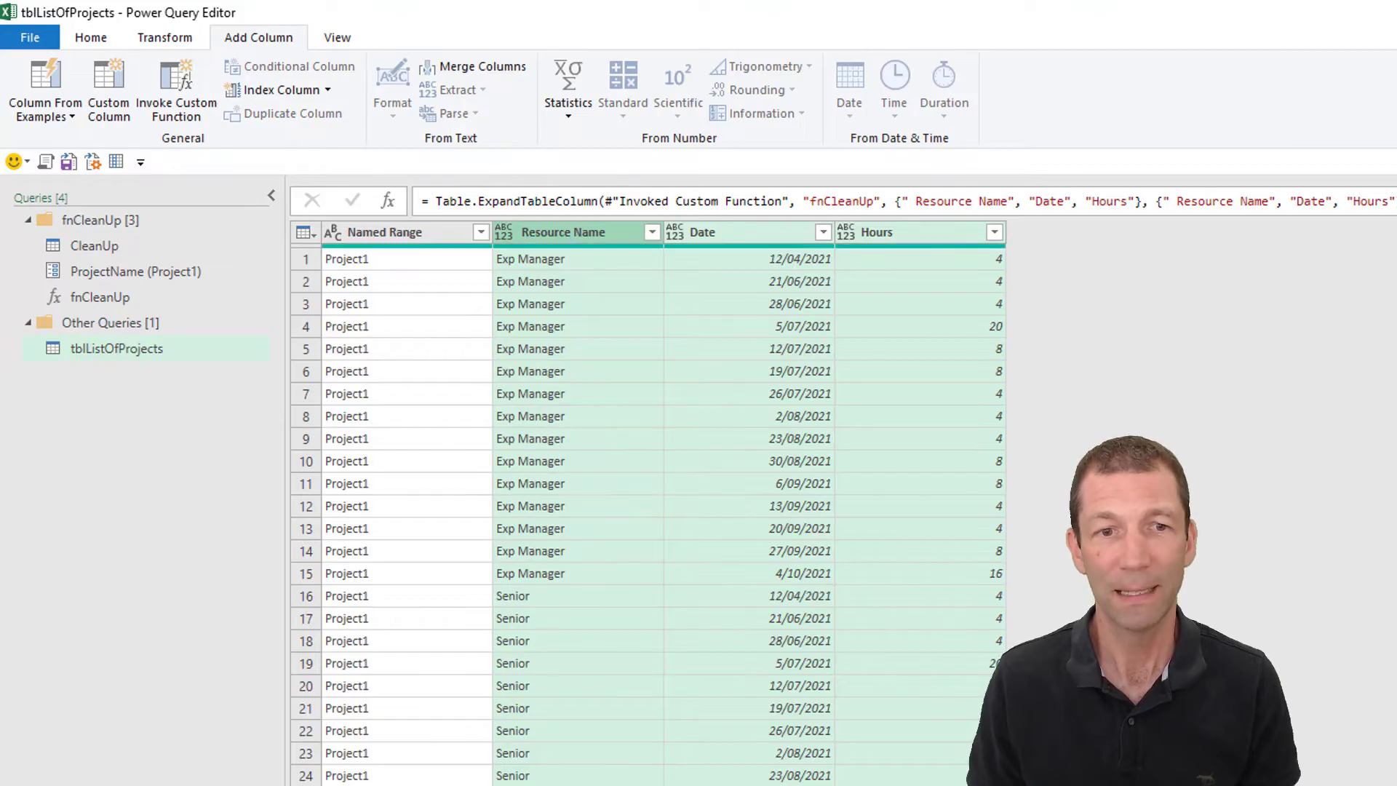
scroll(647, 509, down, 20)
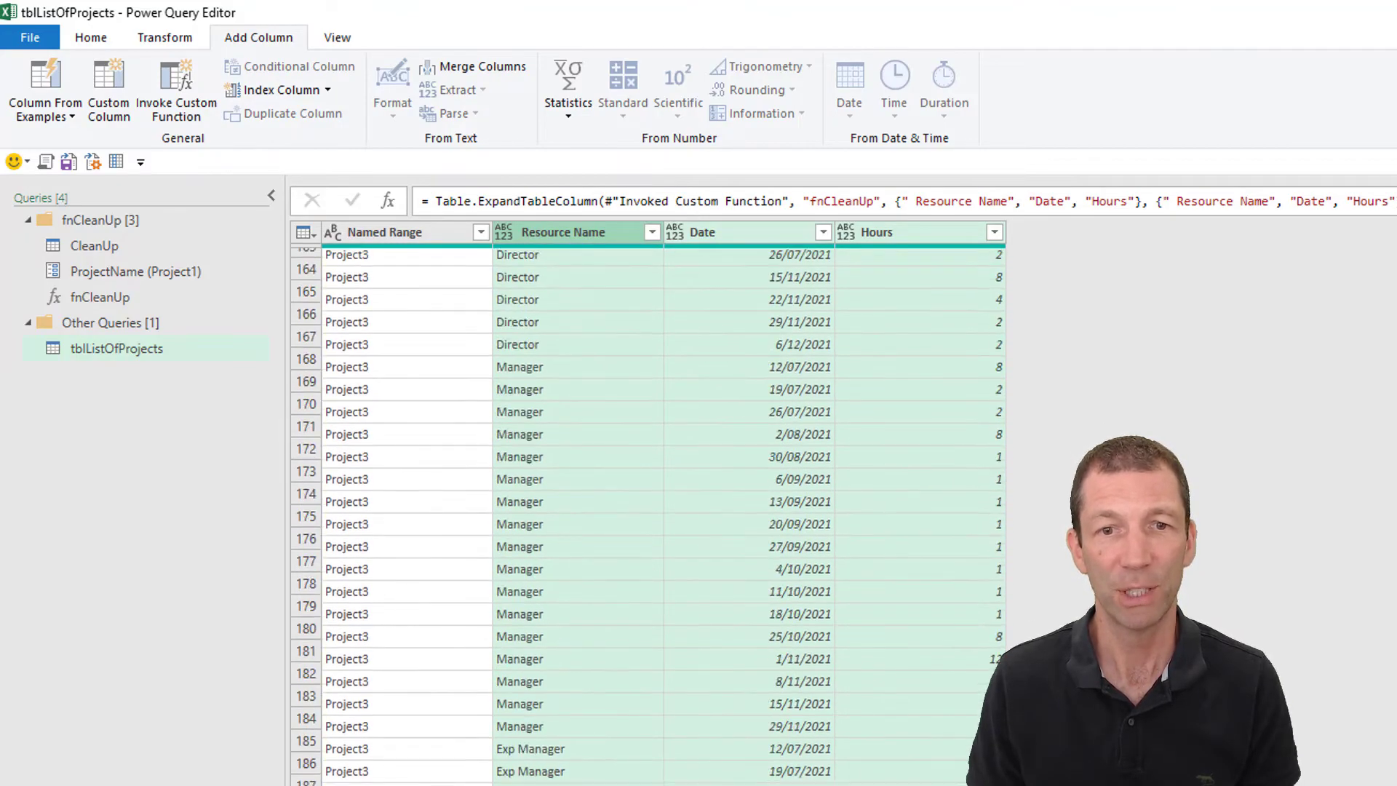
scroll(647, 509, down, 20)
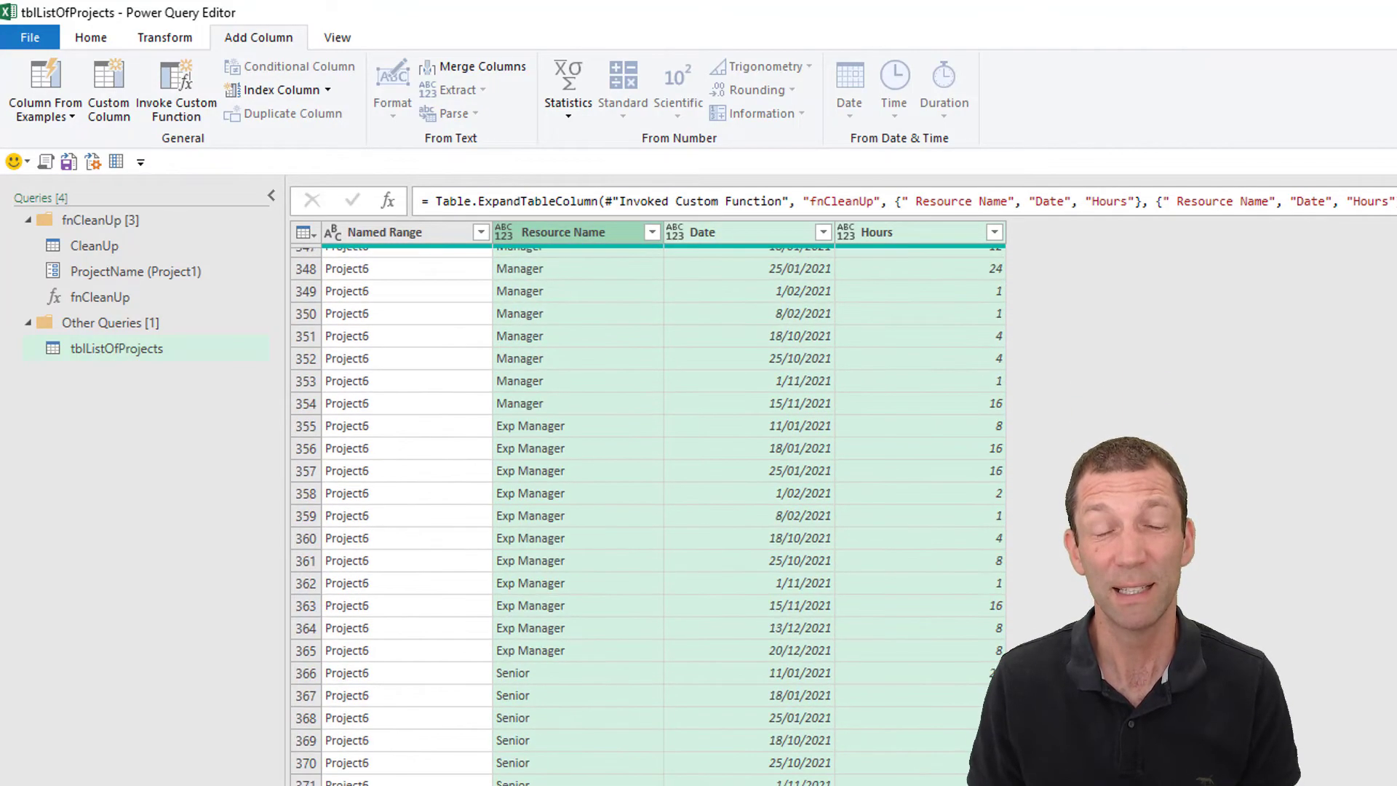
scroll(461, 567, up, 20)
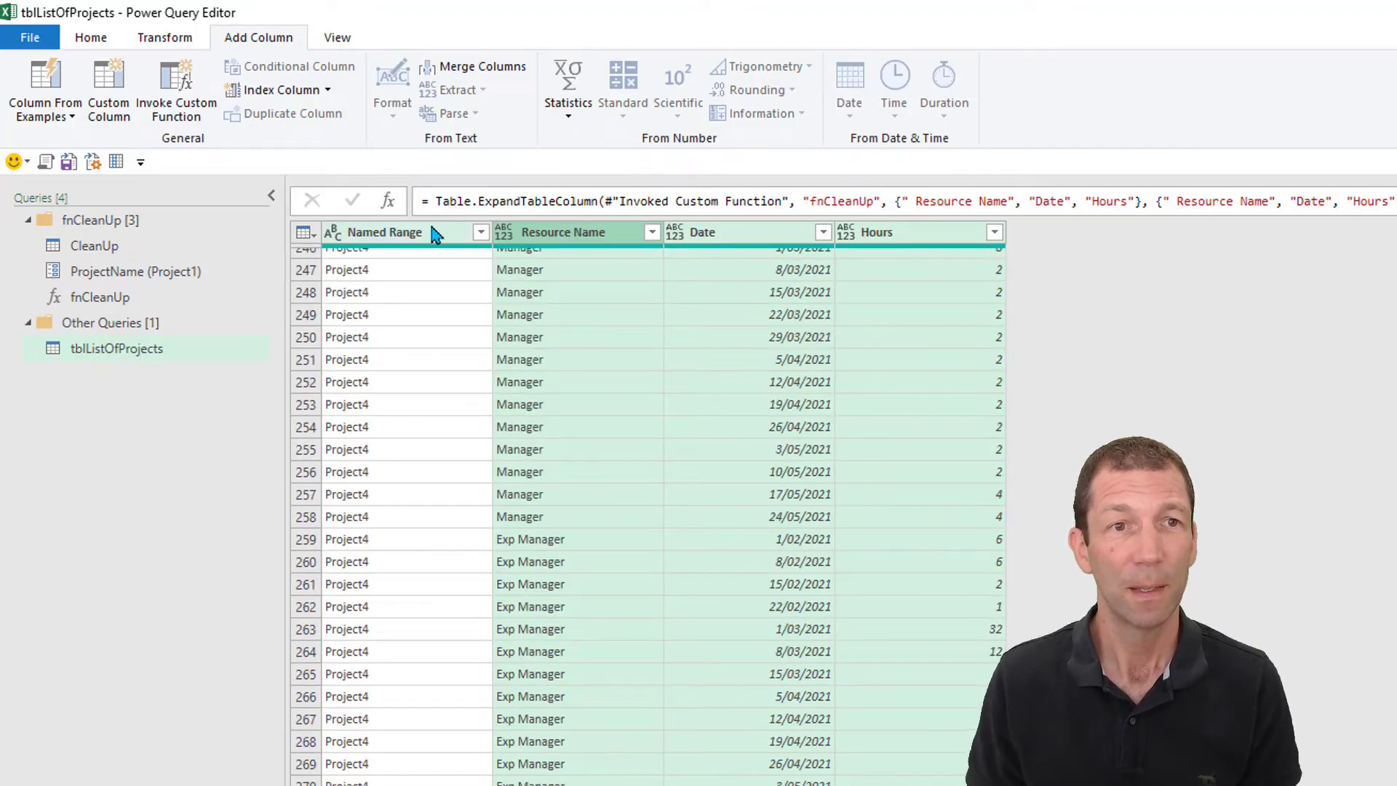
- Rename the Named Range column to Project Name
double_click(435, 233)
text(Pr)
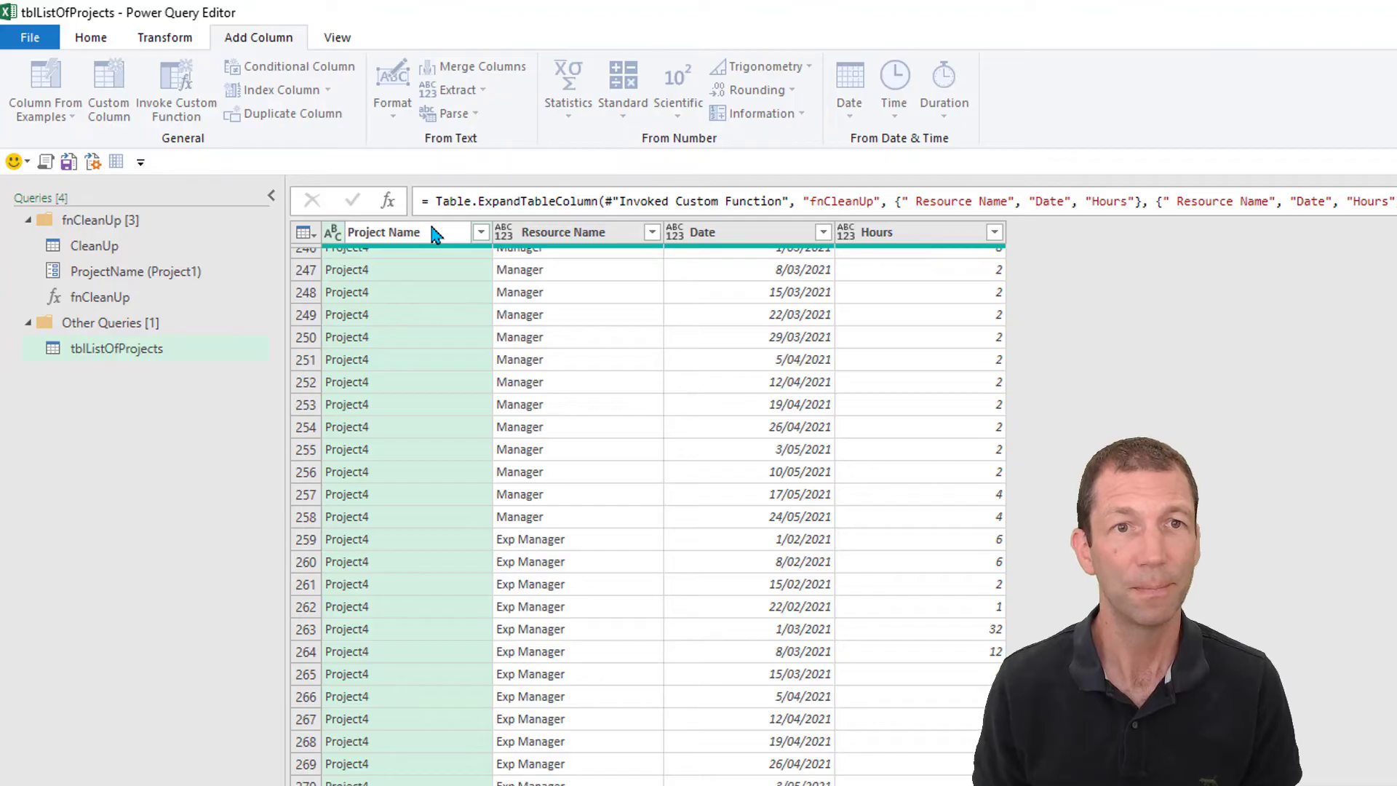
text(oject Name)
key(Return)
- Detect data types for all four columns and rename the query to Consolidation
click(542, 232)
shift+click(914, 239)
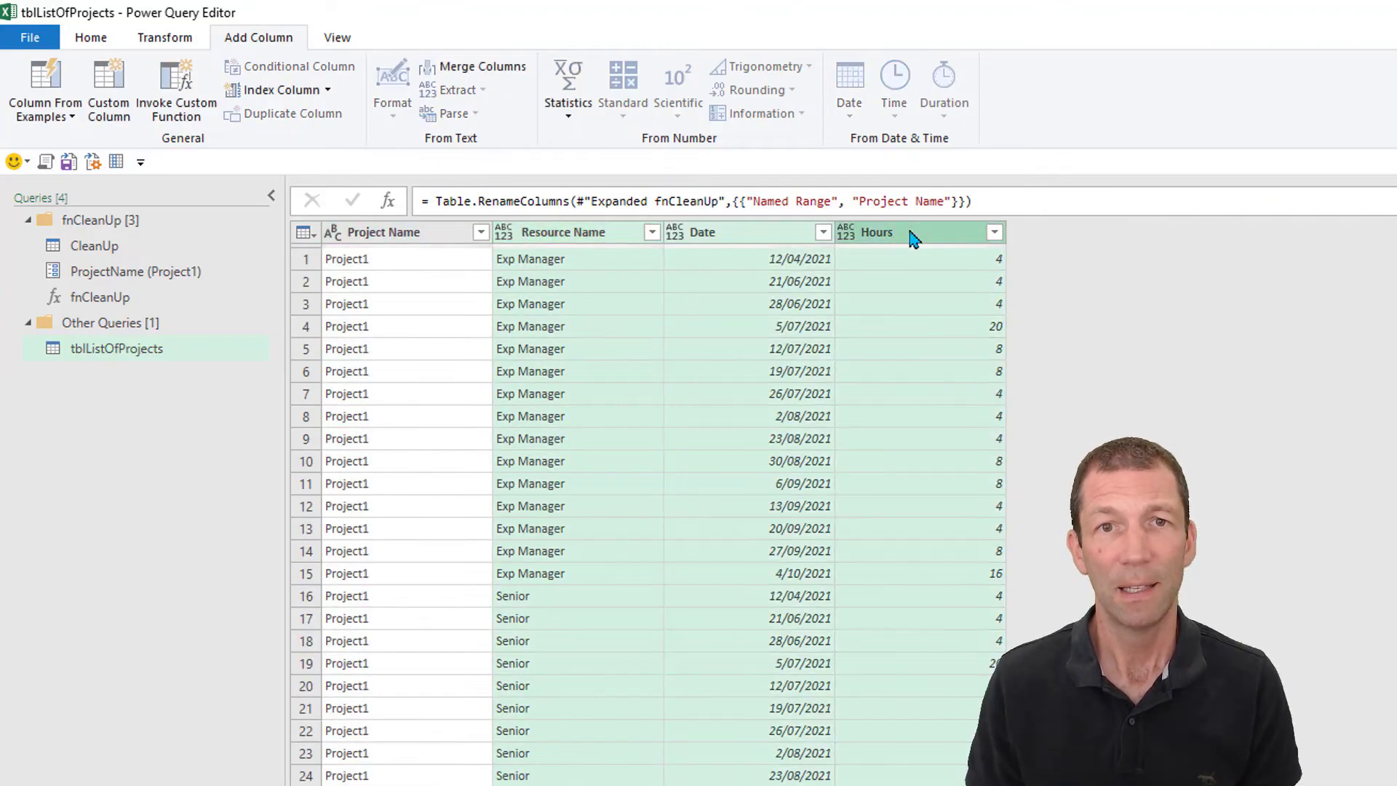
click(165, 37)
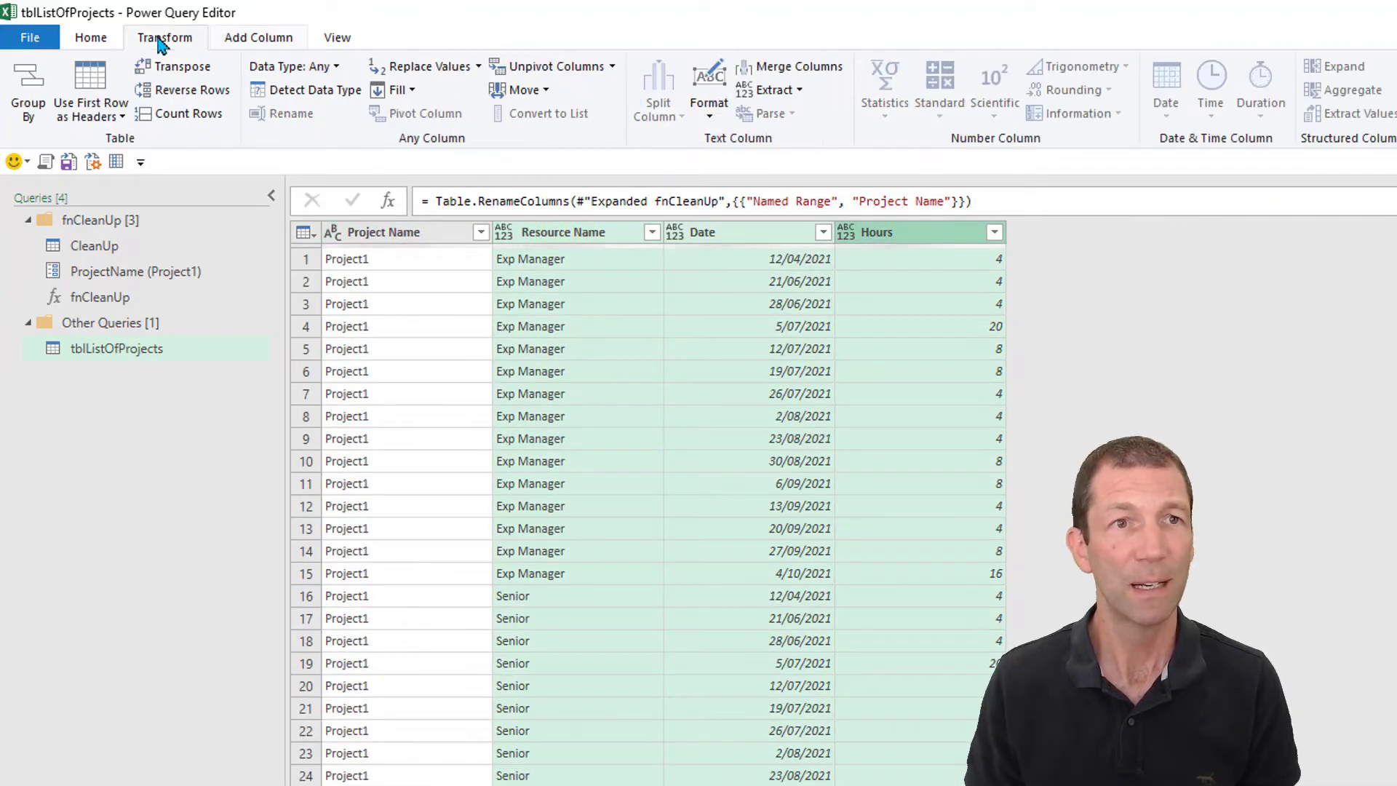
click(309, 90)
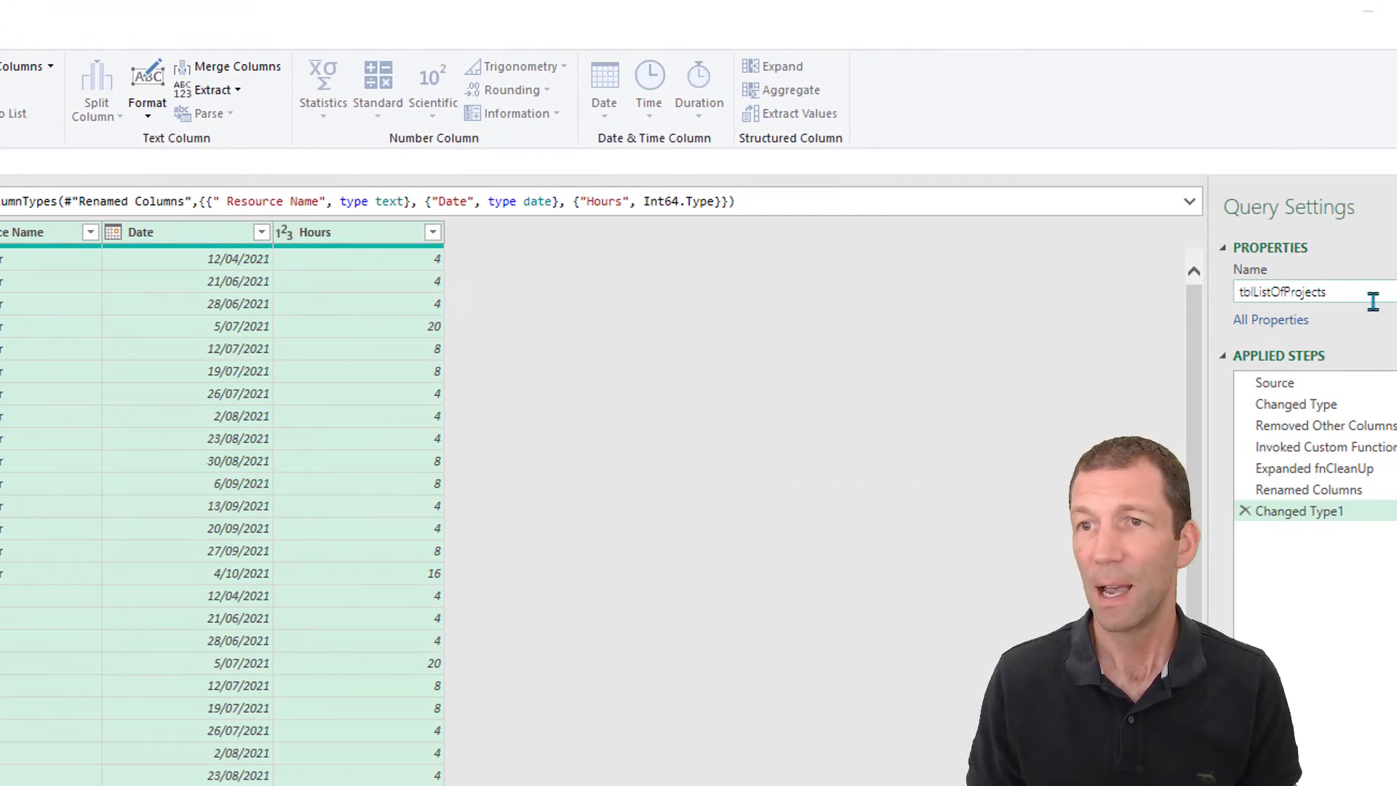
double_click(1372, 301)
text(Conso)
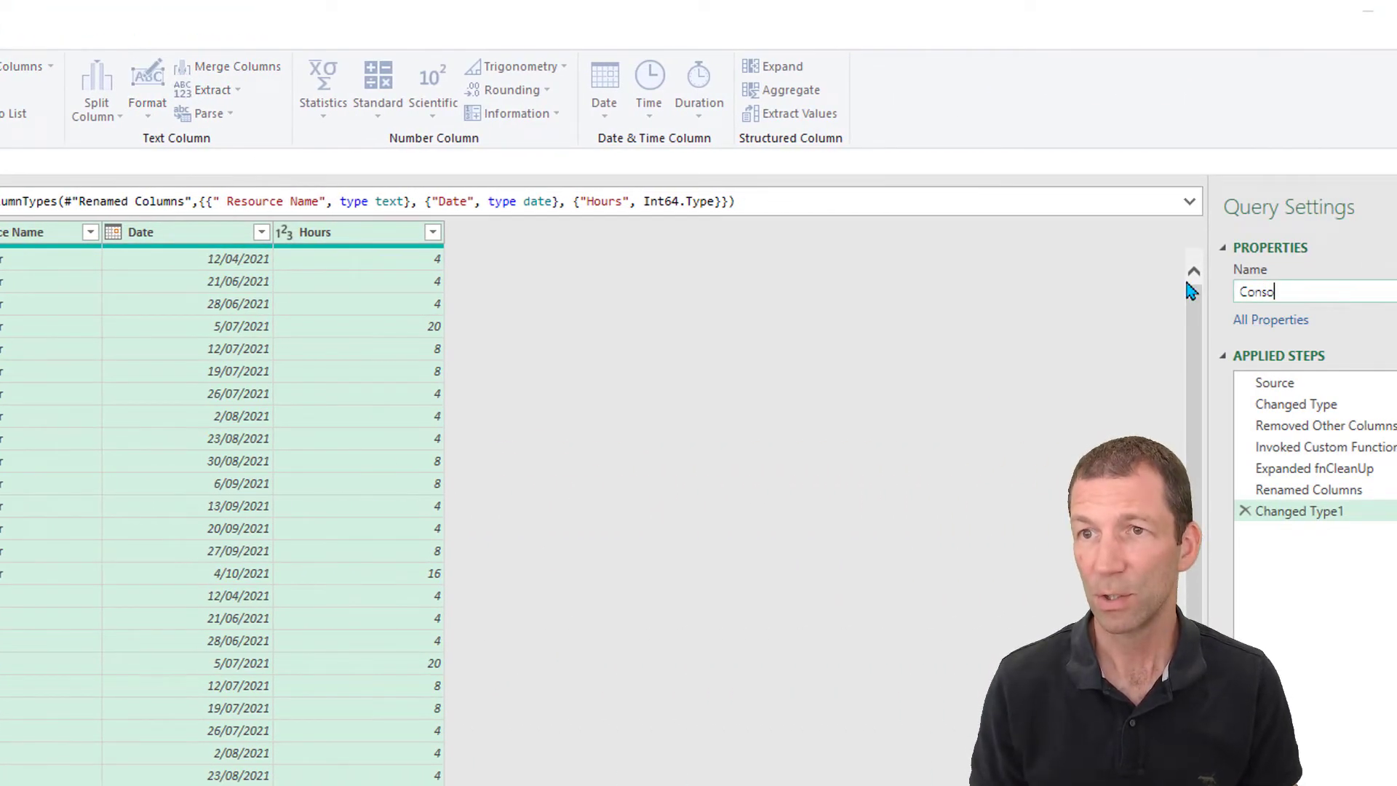
text(lidation)
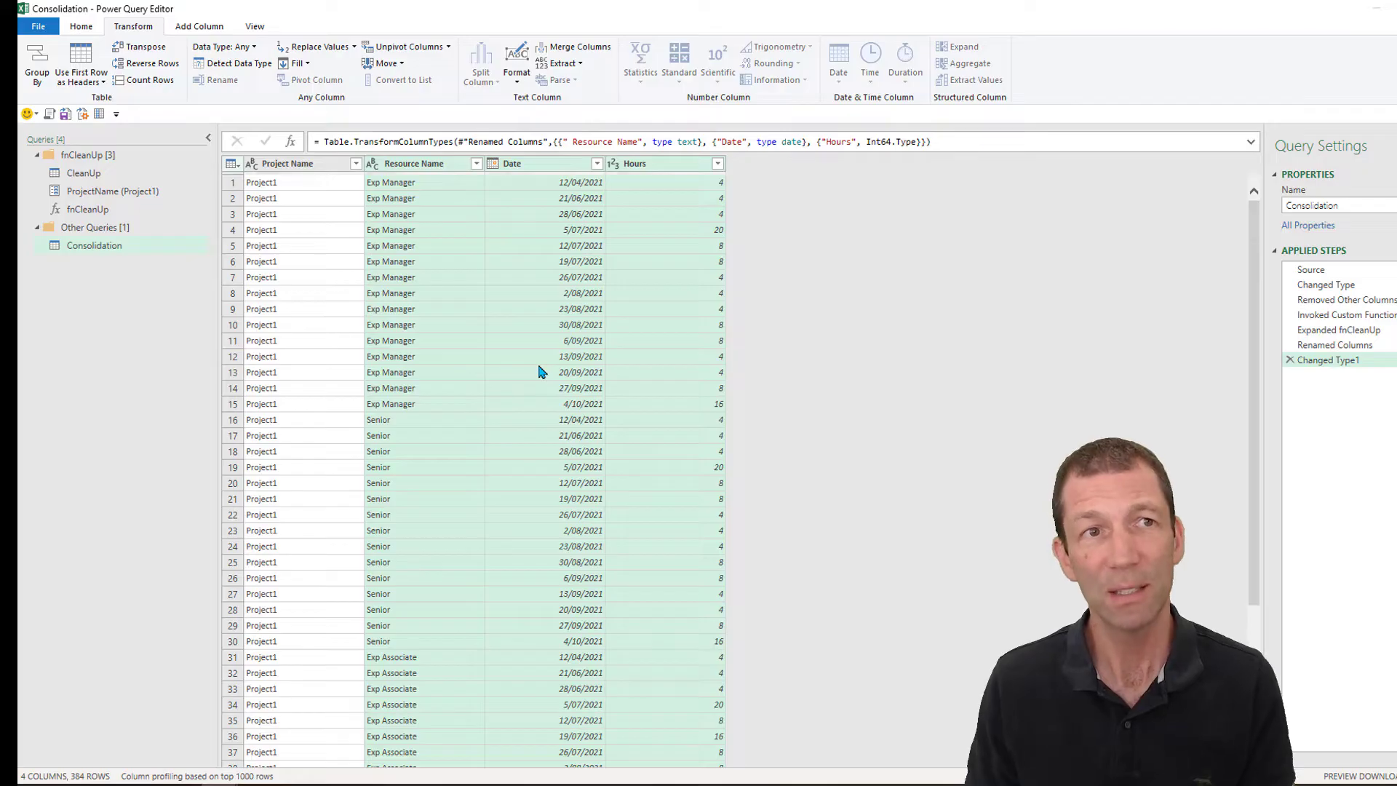
- Close & Load the query as a table on the existing worksheet at cell I5
click(82, 27)
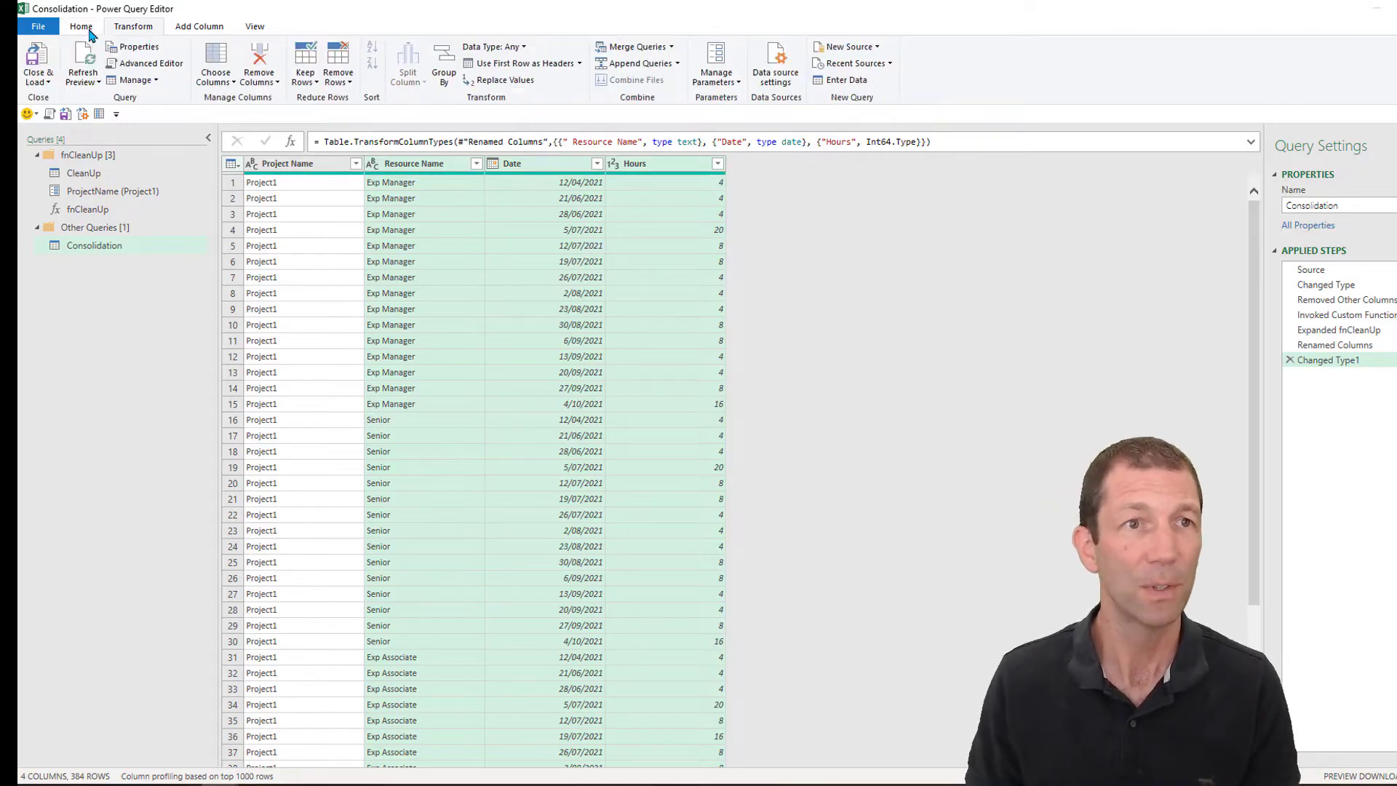
click(44, 87)
click(55, 101)
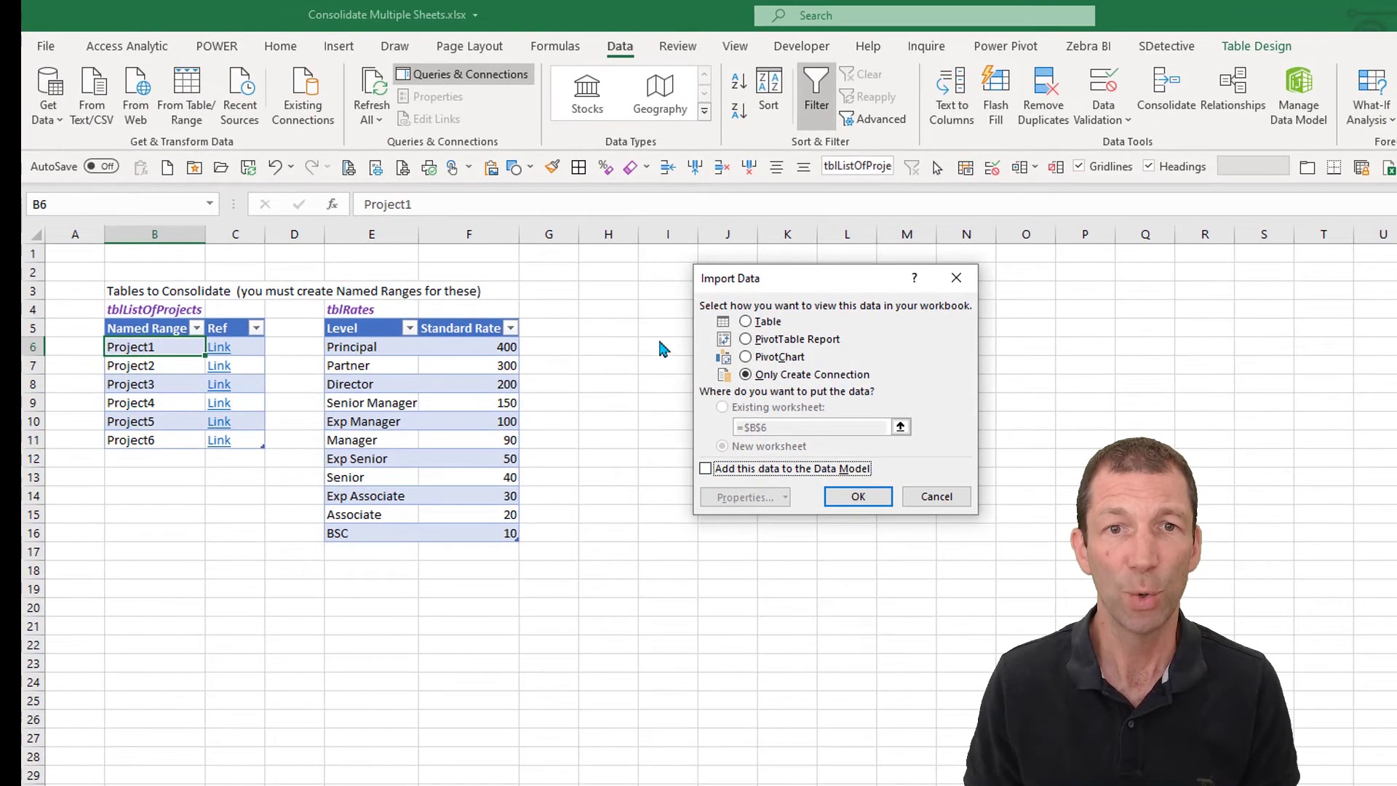
click(746, 322)
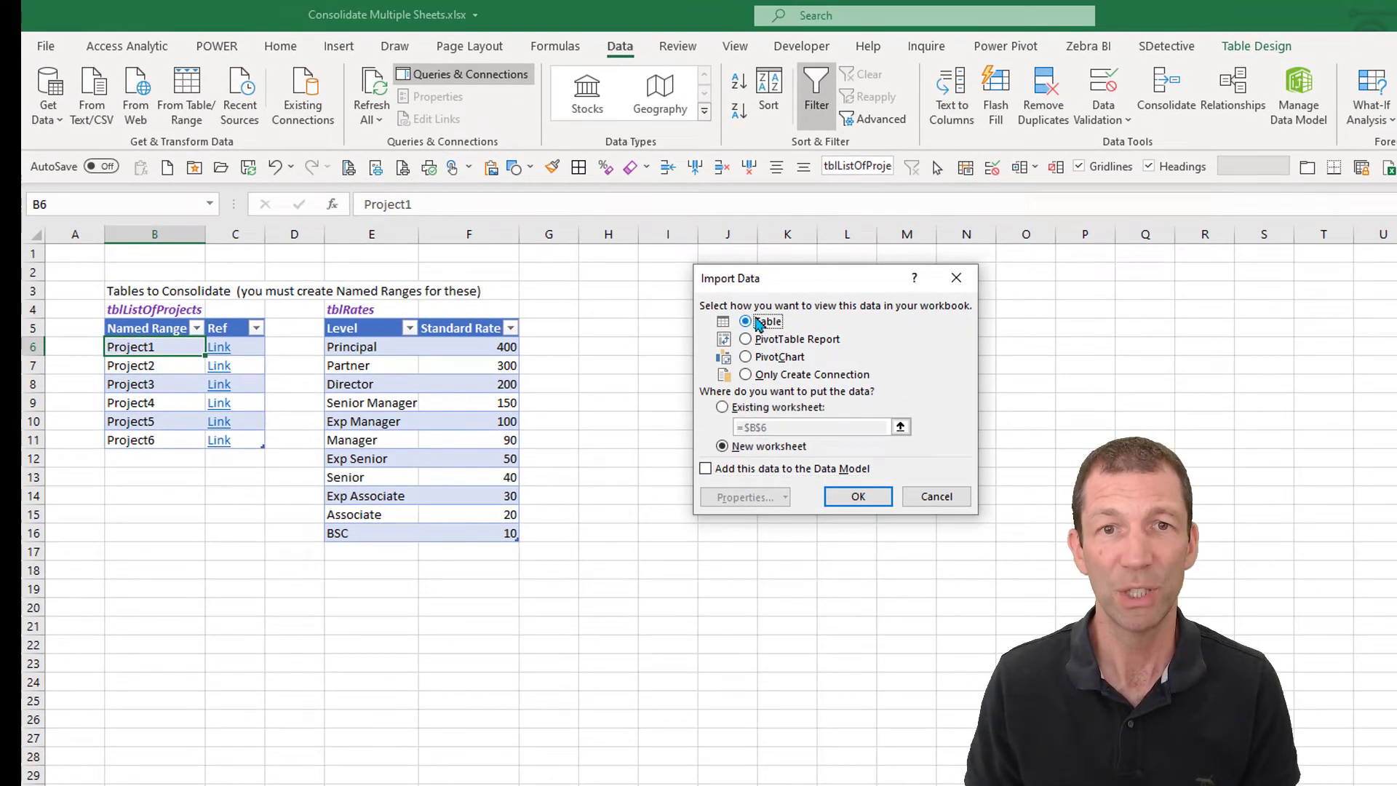
click(734, 409)
click(676, 323)
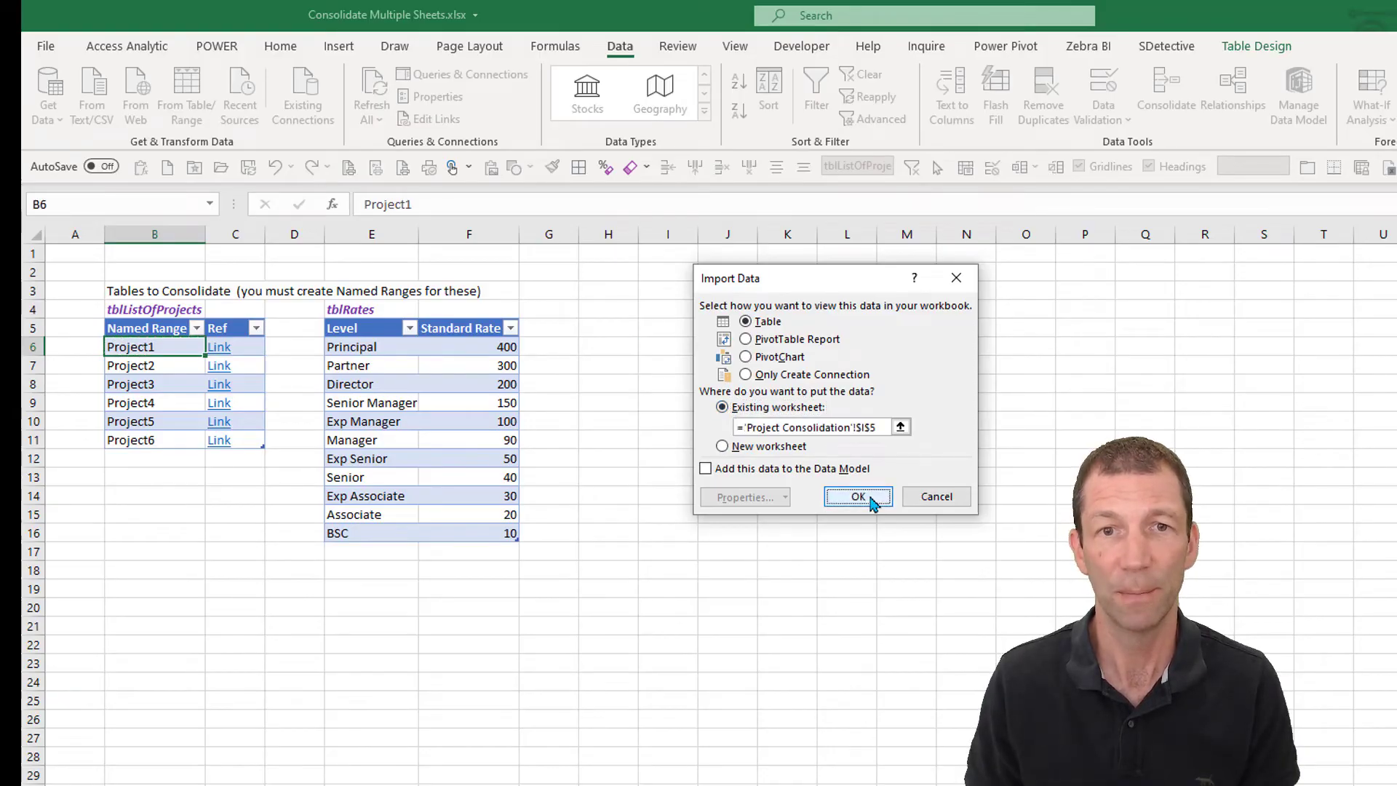
click(852, 496)
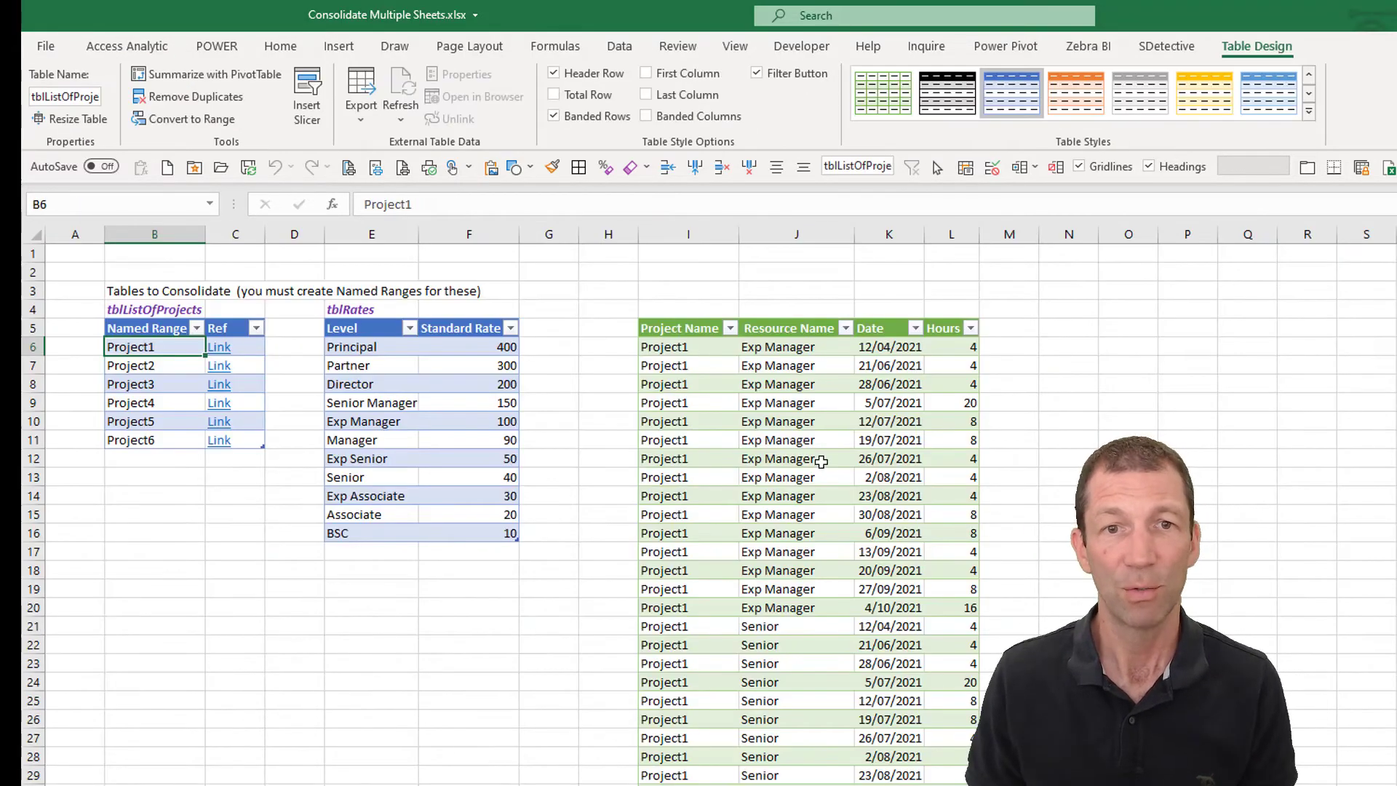
- Refresh the loaded Consolidation table and bring up the Consolidation query's context menu
right_click(819, 460)
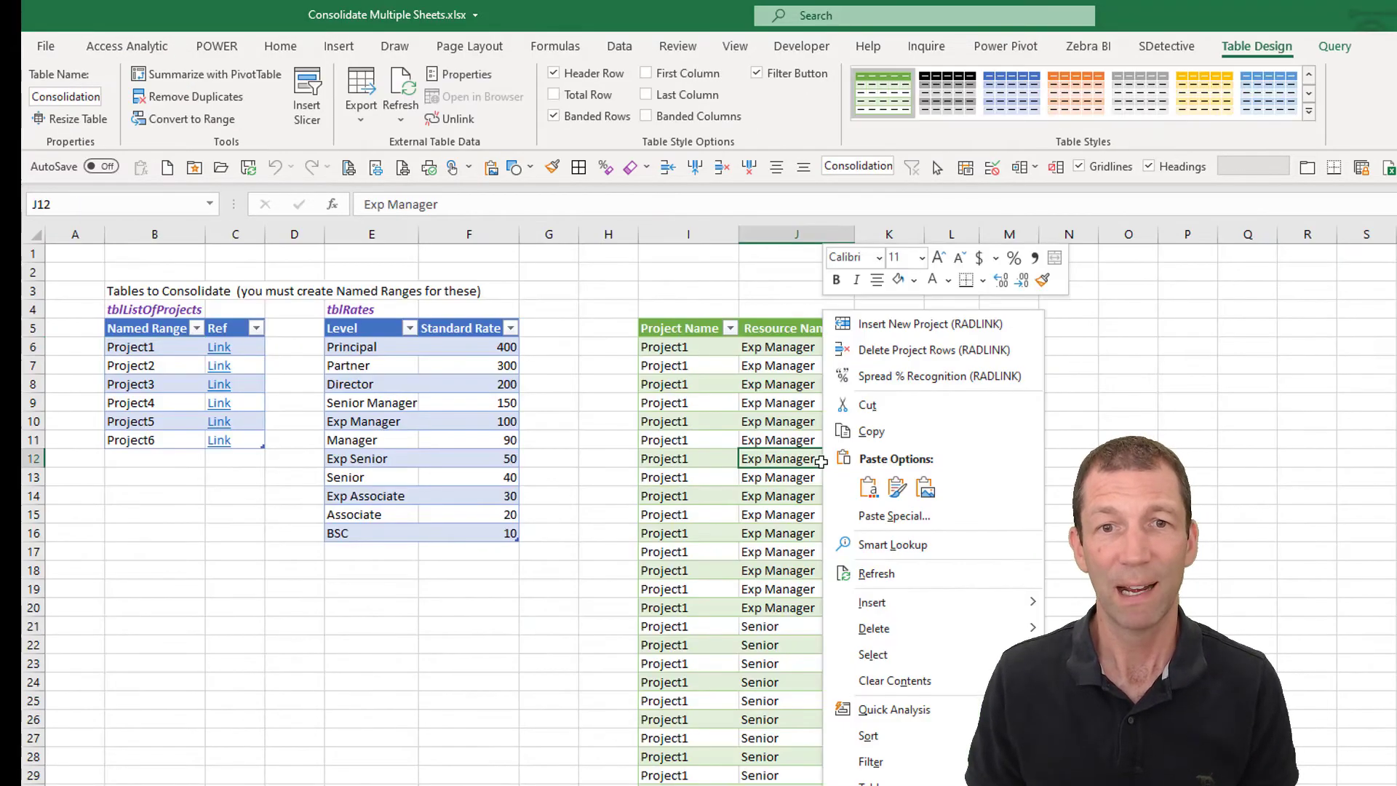
click(896, 573)
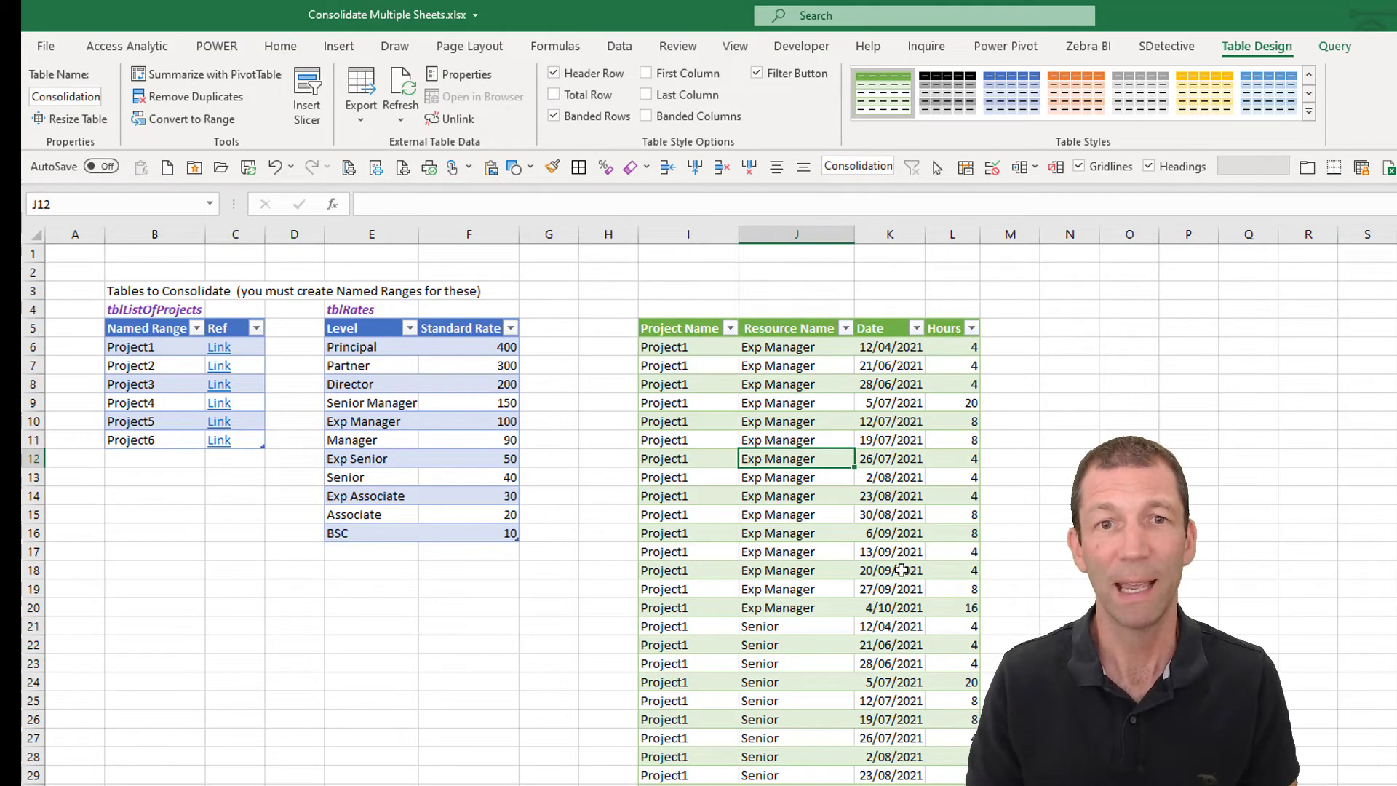
click(135, 466)
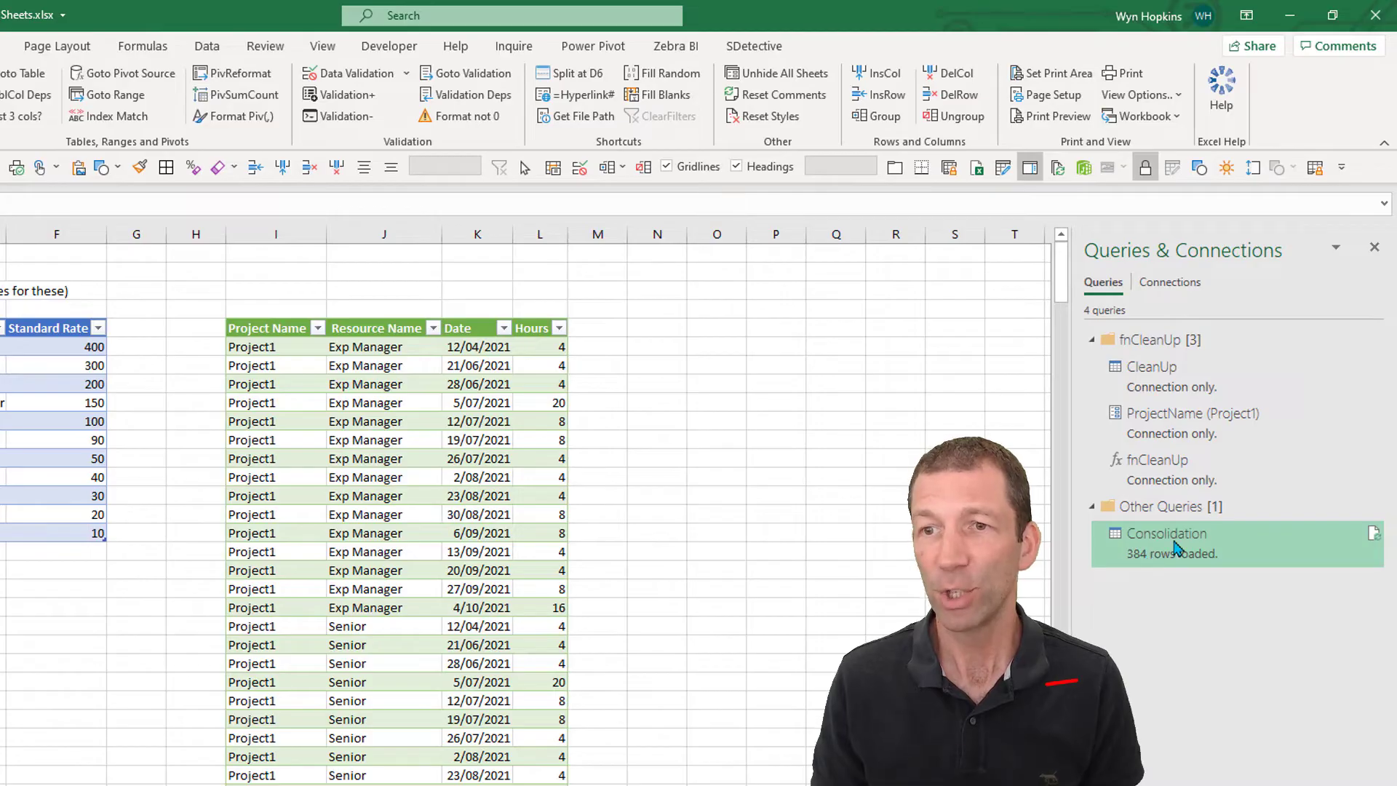
right_click(1176, 548)
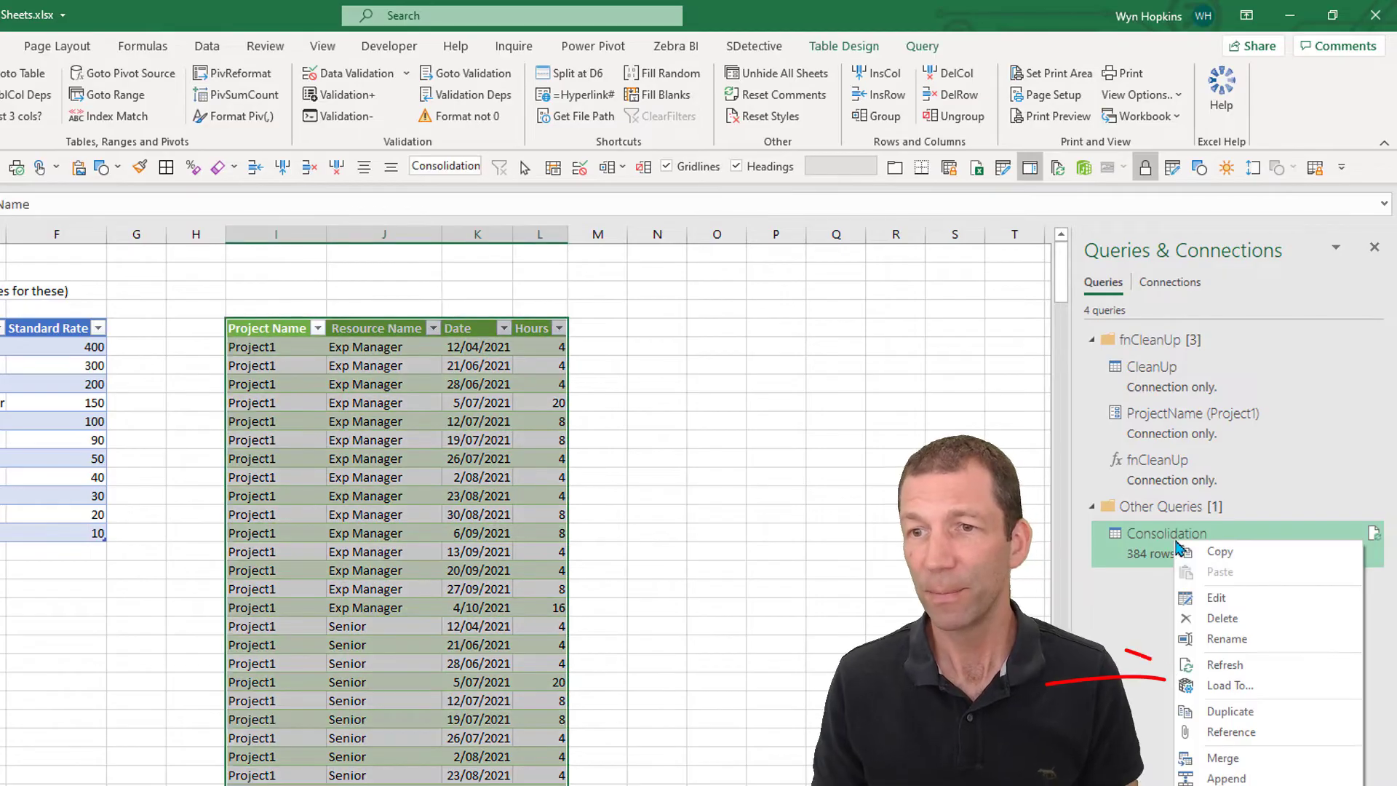
- Set Consolidation to Only Create Connection with Add to Data Model, accepting removal of the I5 table
click(1229, 686)
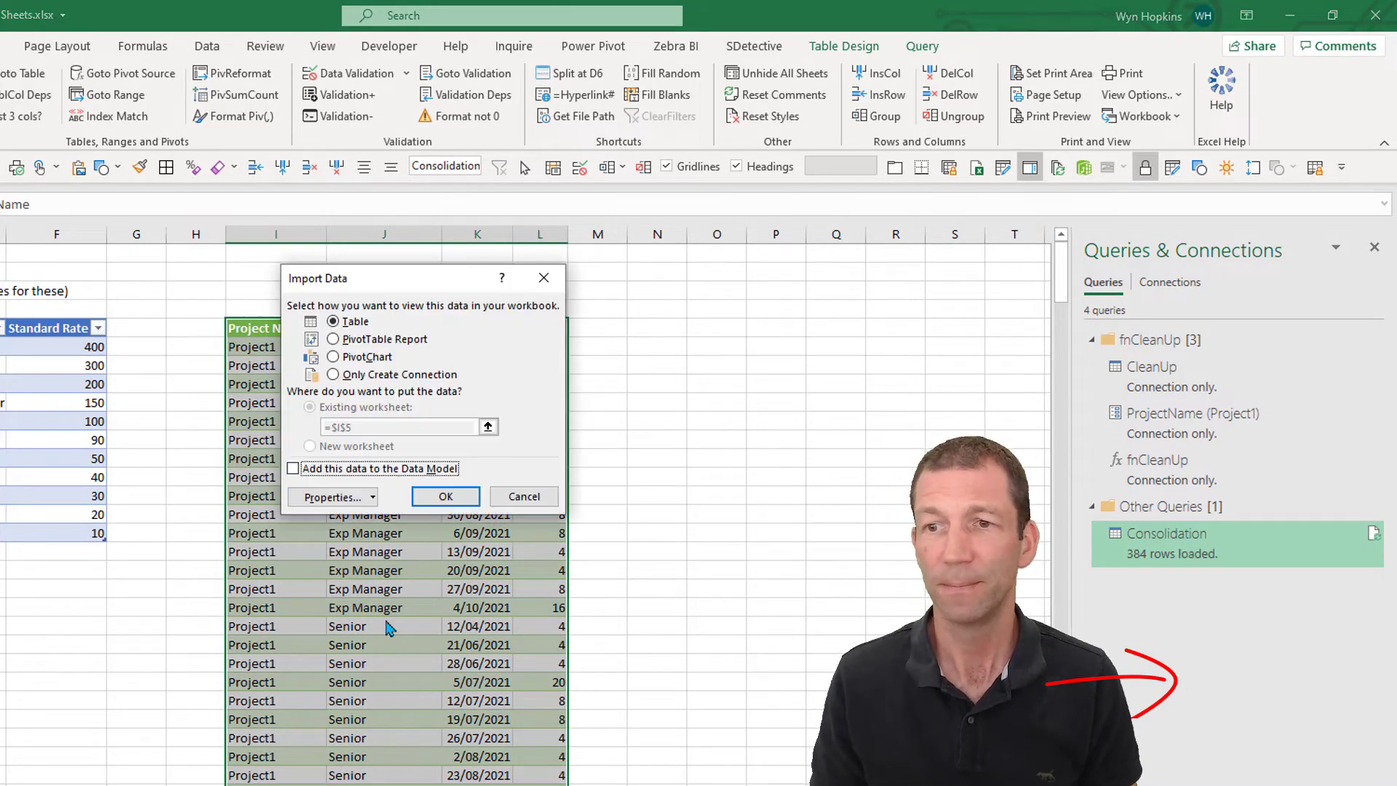
click(337, 375)
click(294, 468)
click(442, 497)
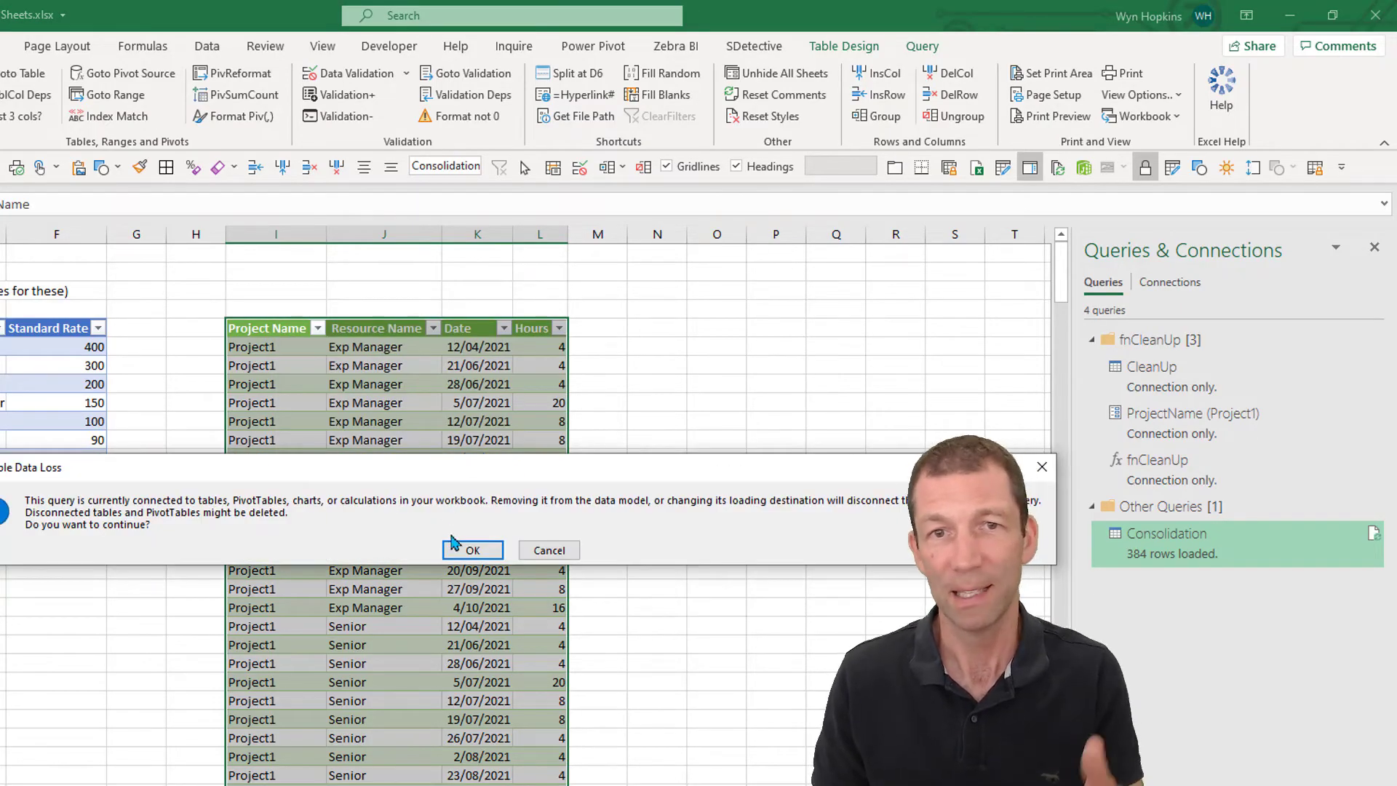
click(472, 550)
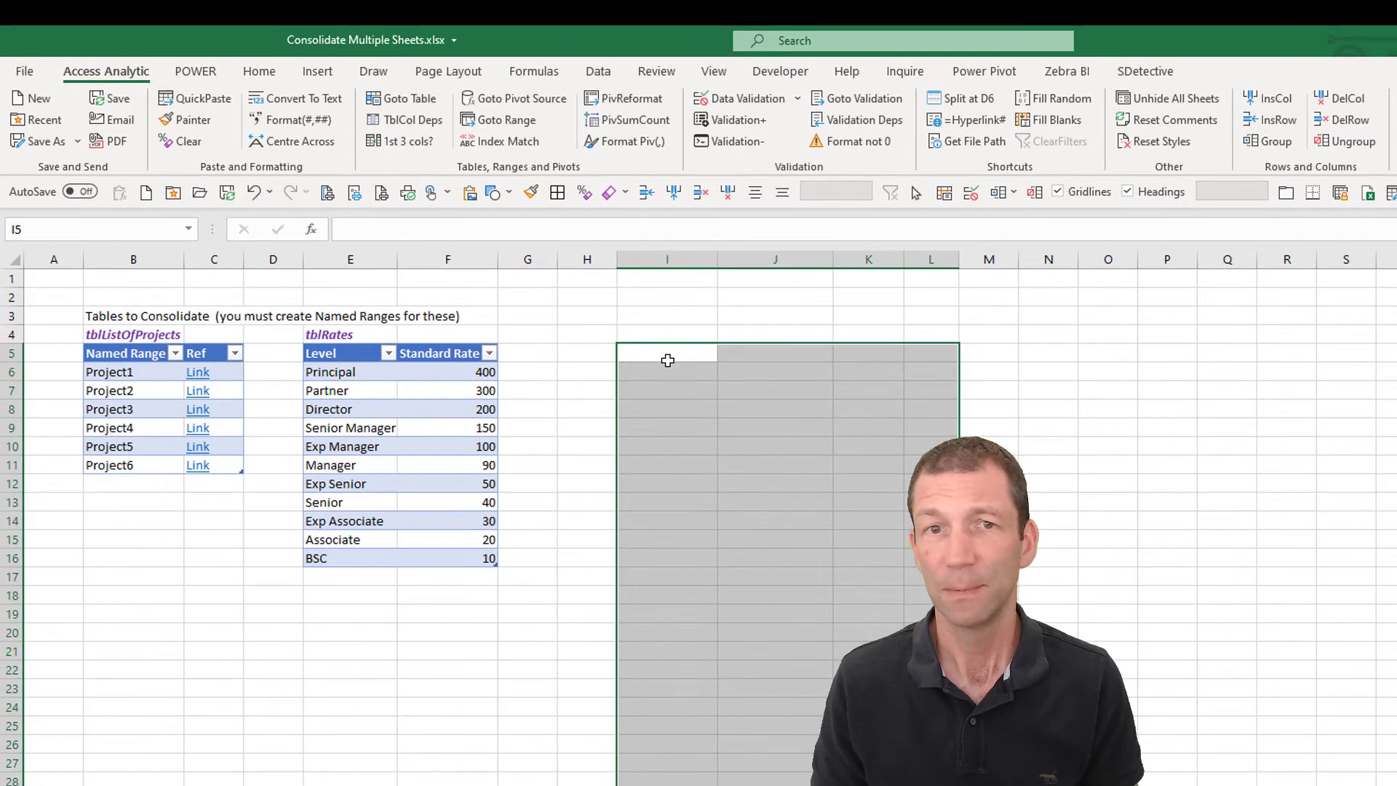
- Insert a Data Model pivot table at I5 summing Hours with Date across the columns
click(666, 358)
click(315, 73)
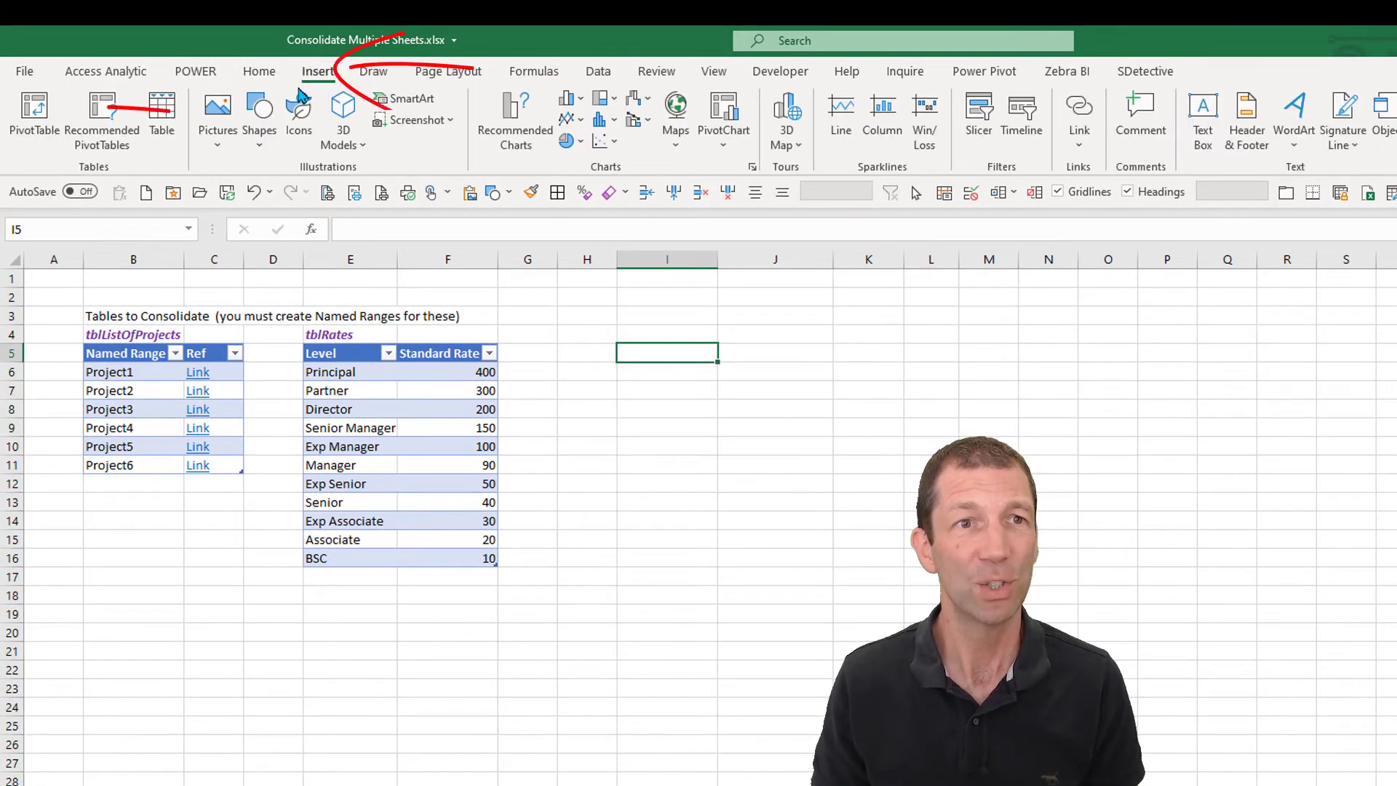
click(33, 109)
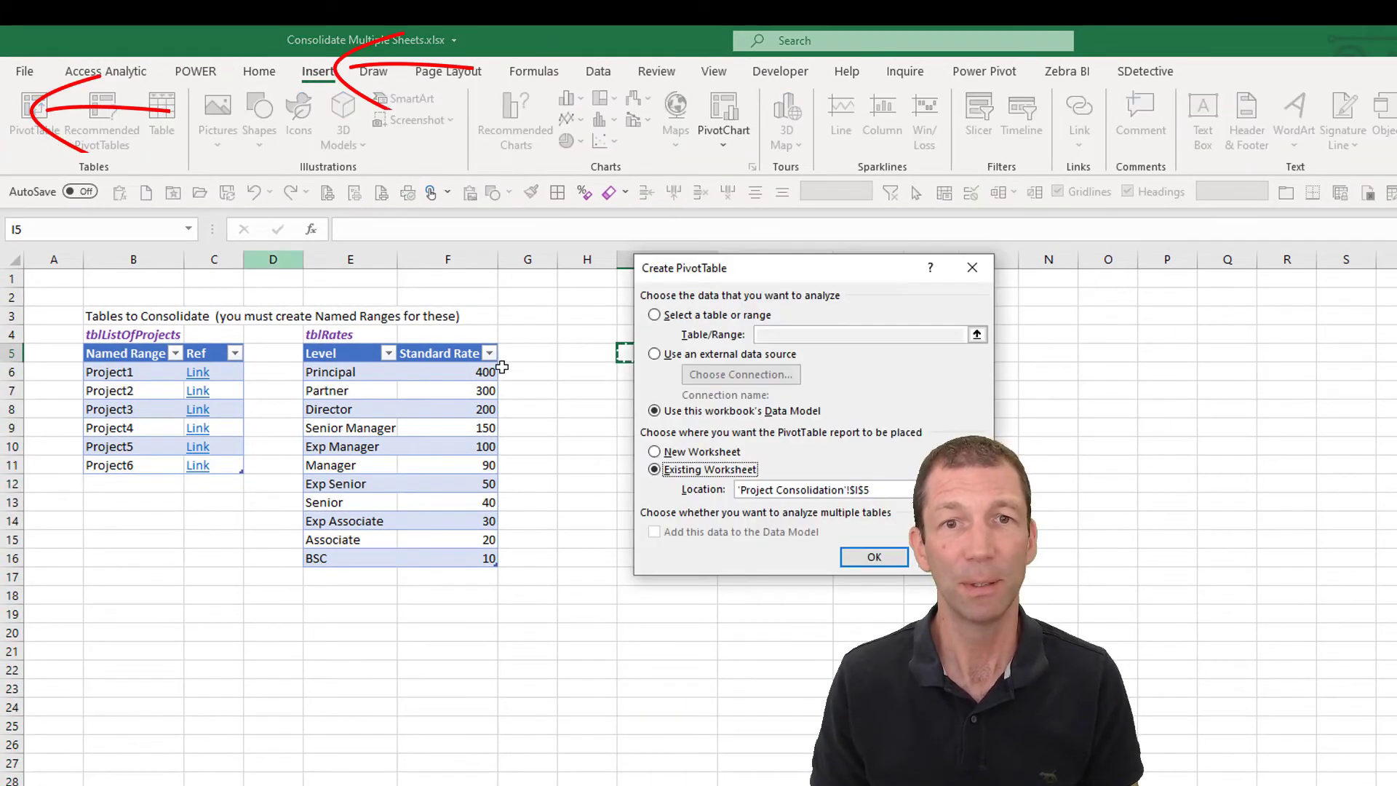
click(873, 558)
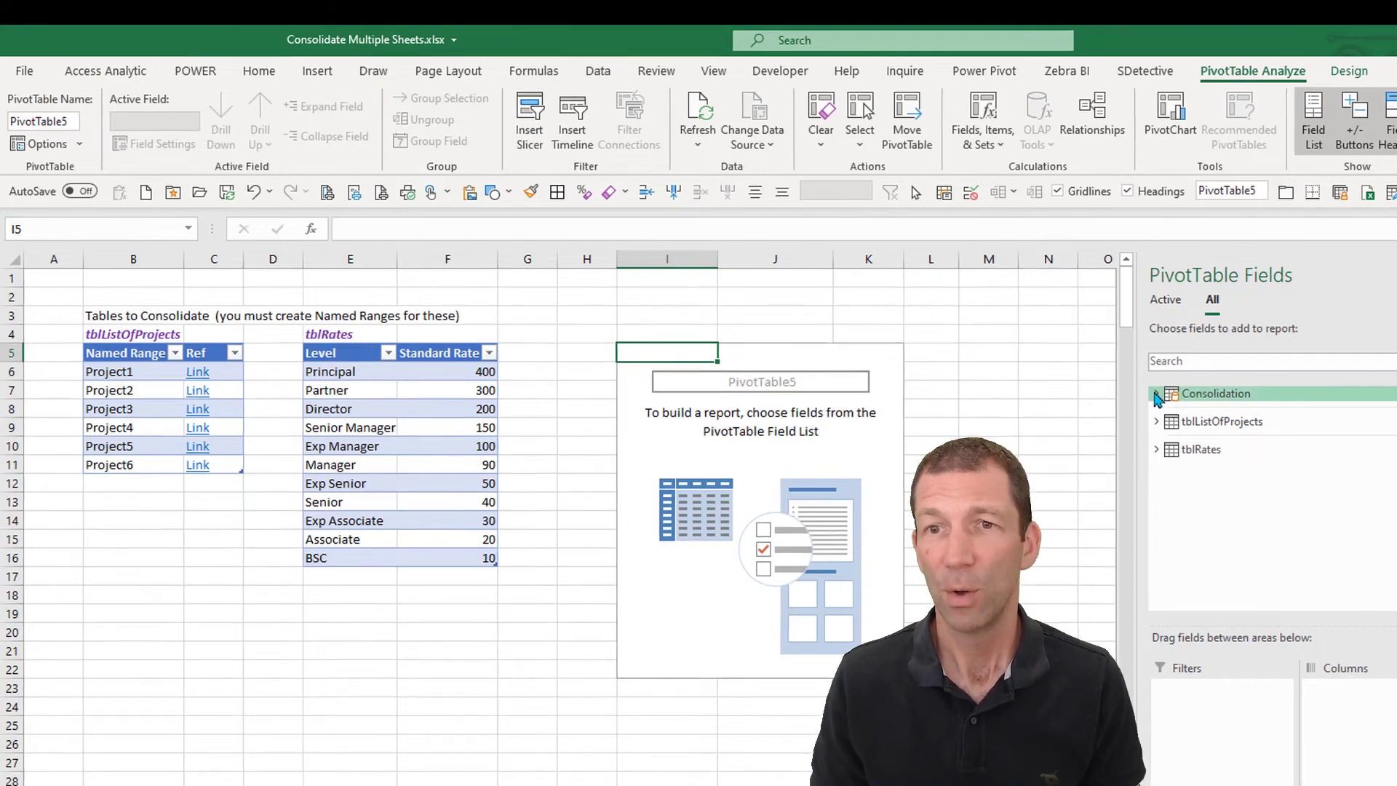
click(1156, 395)
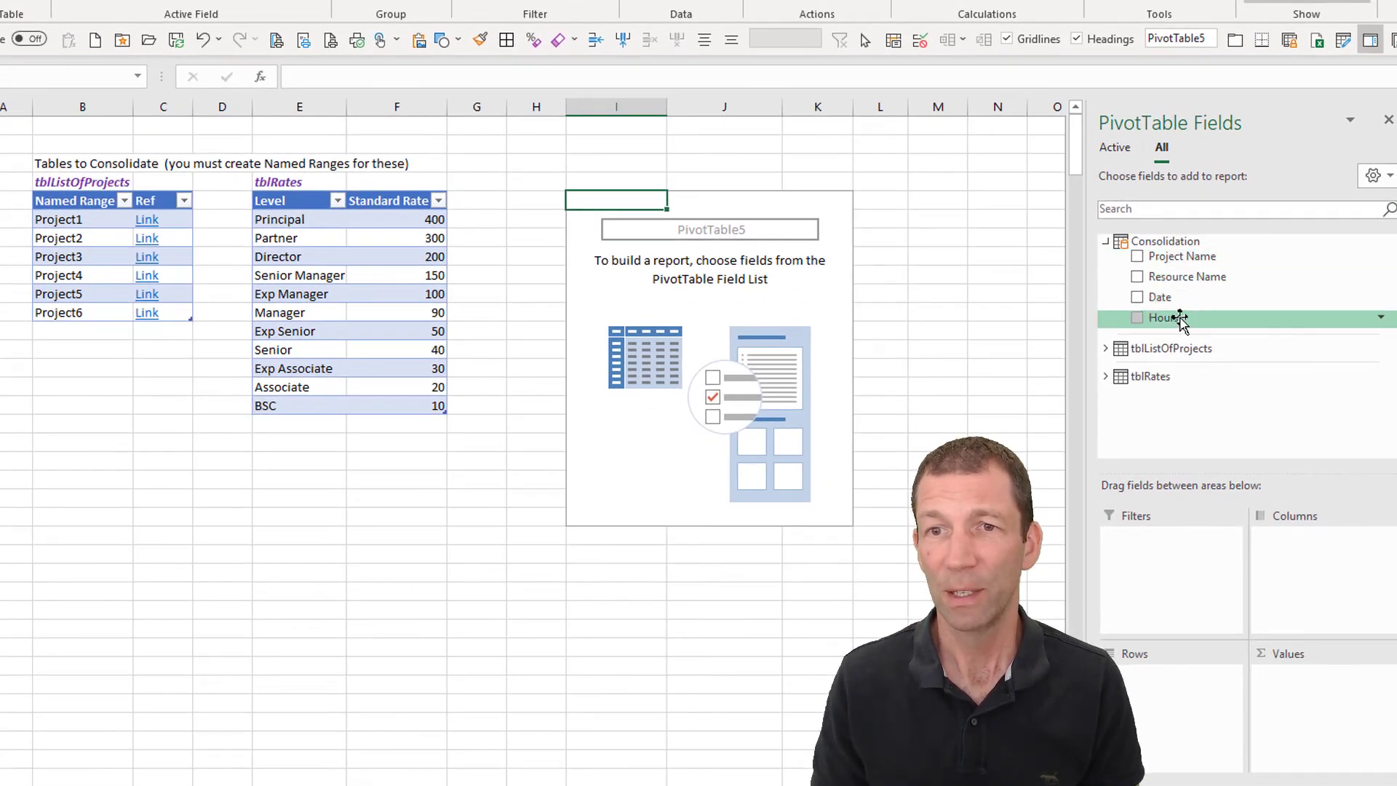
drag(1180, 320, 1324, 716)
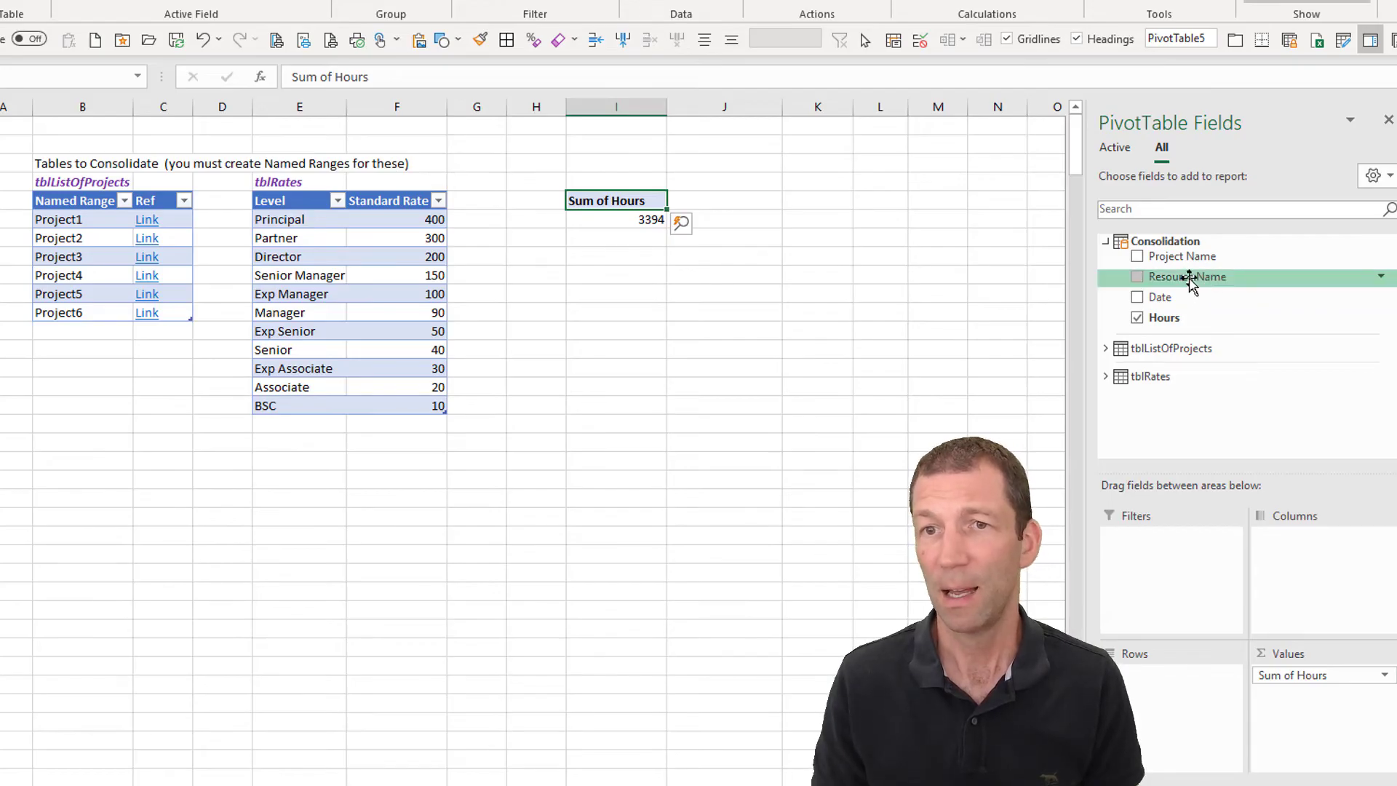
drag(1163, 296, 1302, 593)
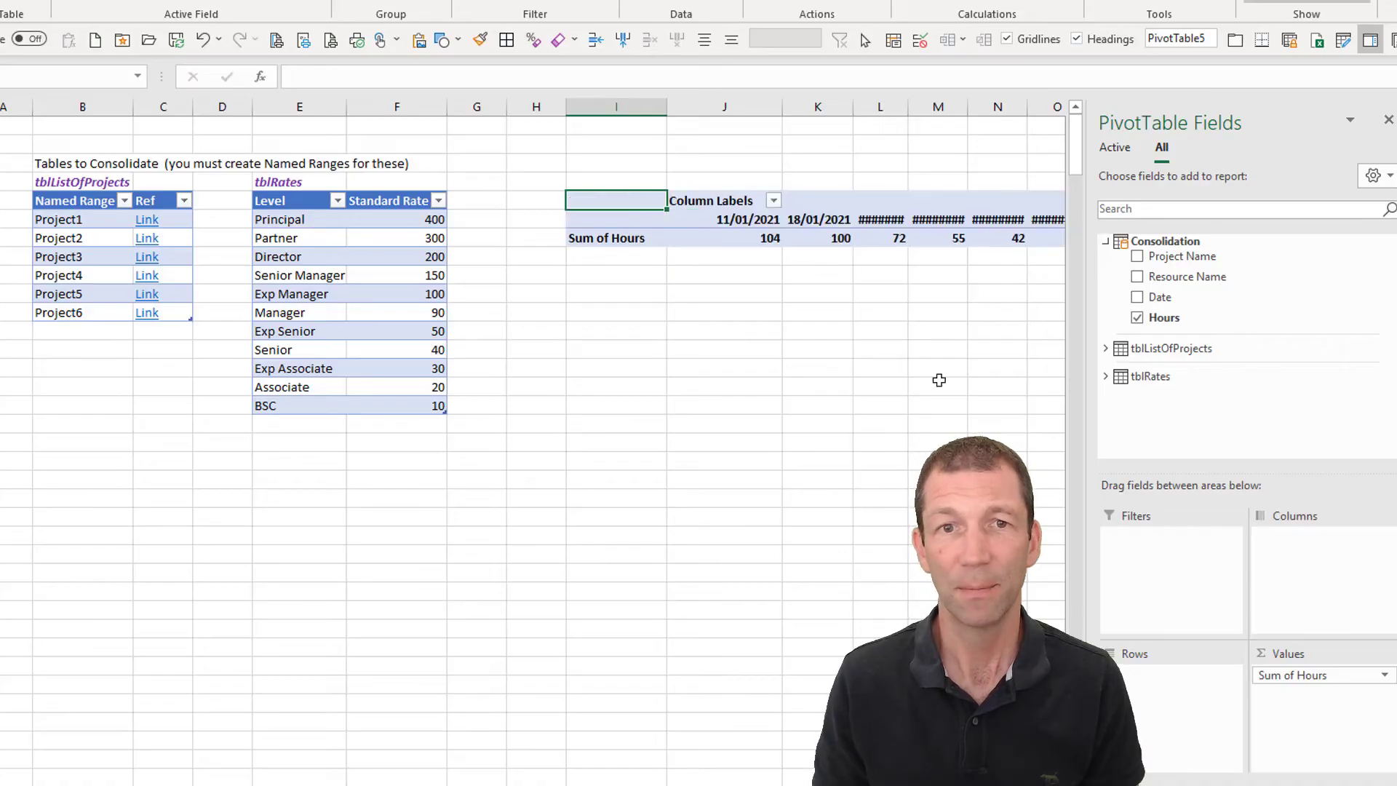
- Group the pivot dates by days, months and years
right_click(726, 219)
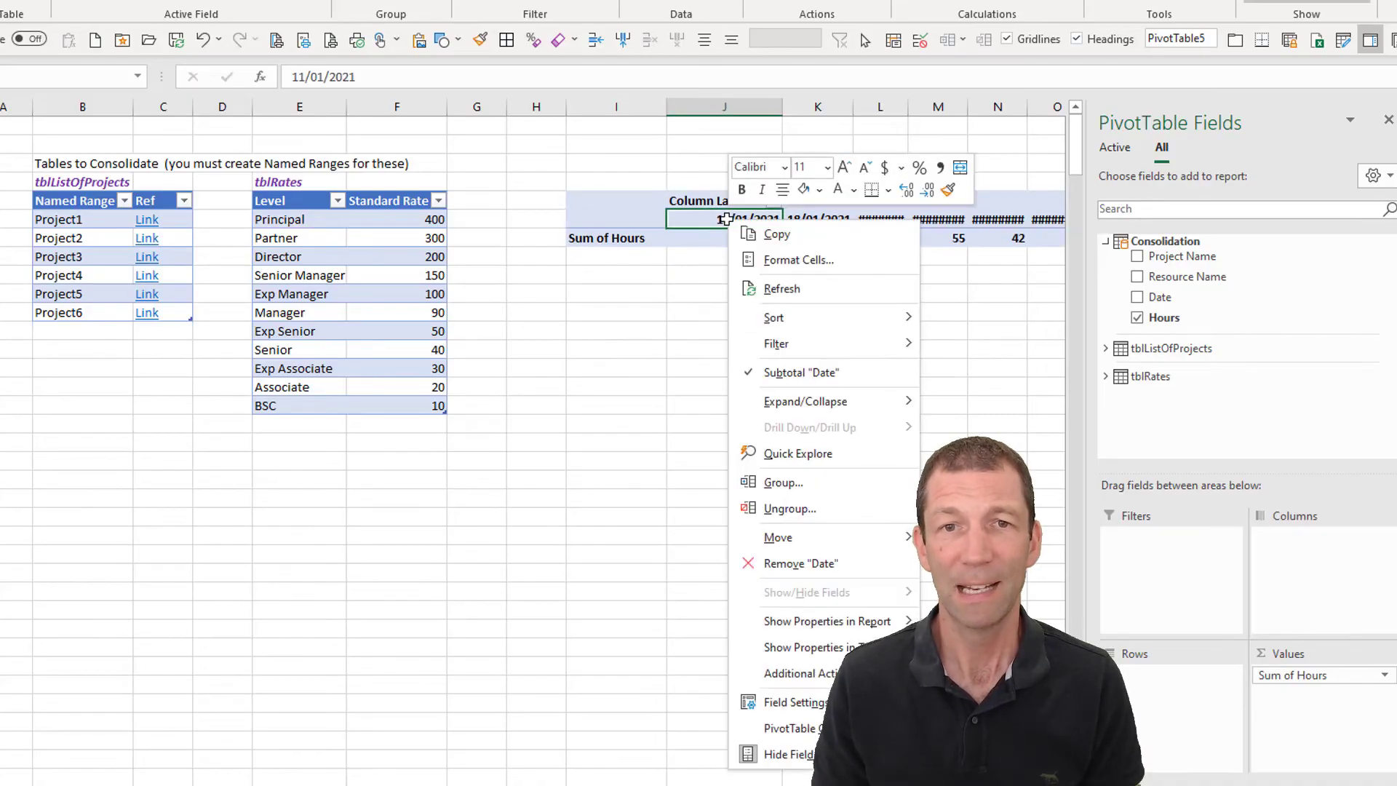
click(783, 482)
click(724, 495)
click(715, 531)
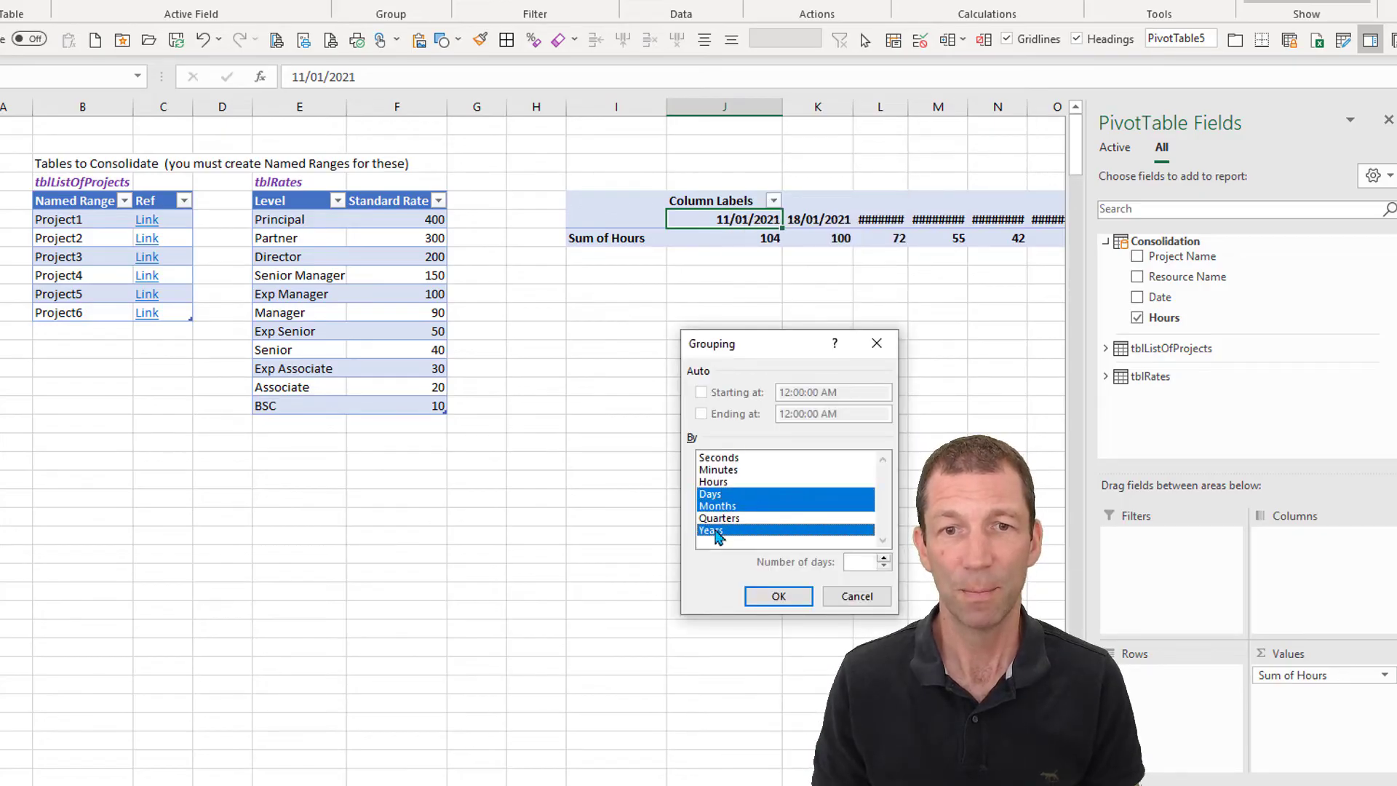
click(792, 598)
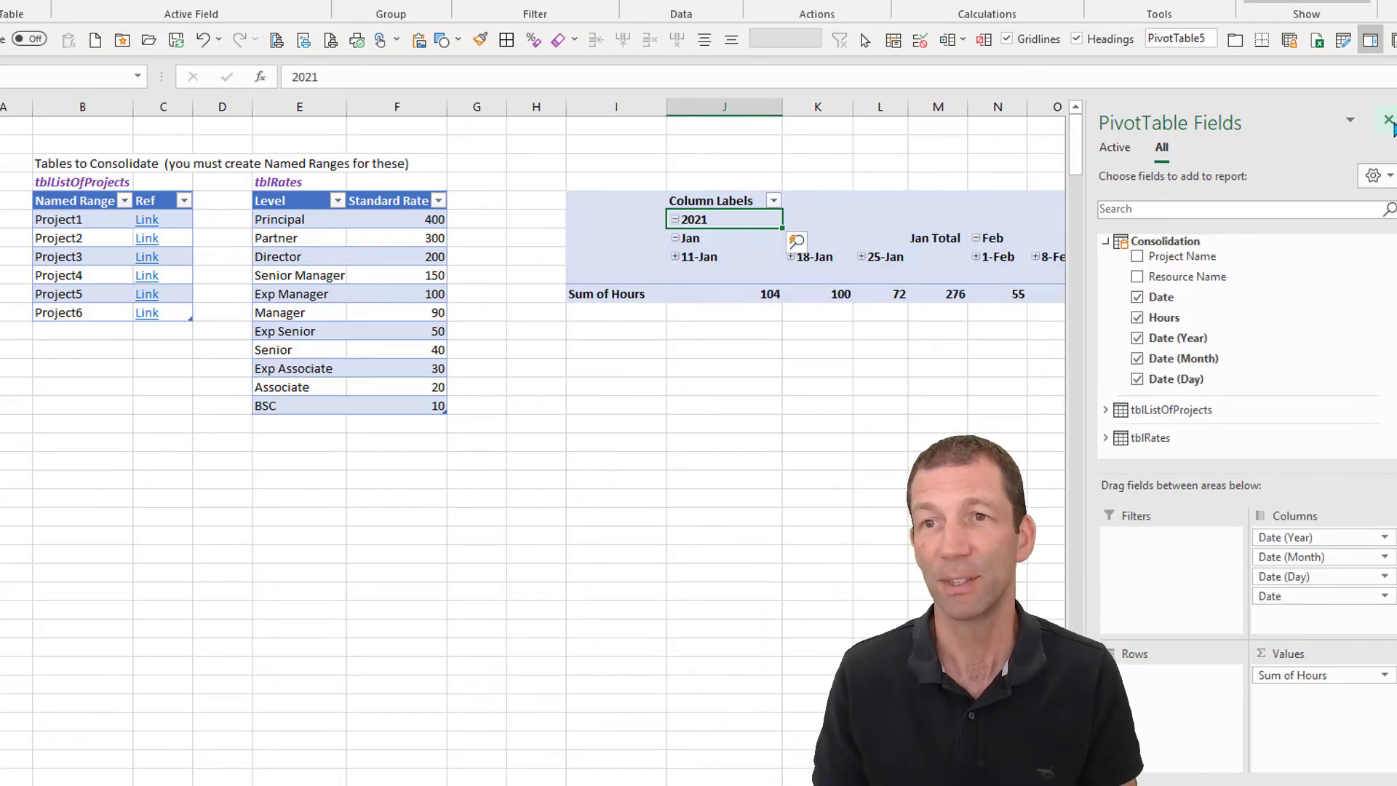
- Collapse the entire date field so only monthly totals show, starting with Jan 276
click(1388, 121)
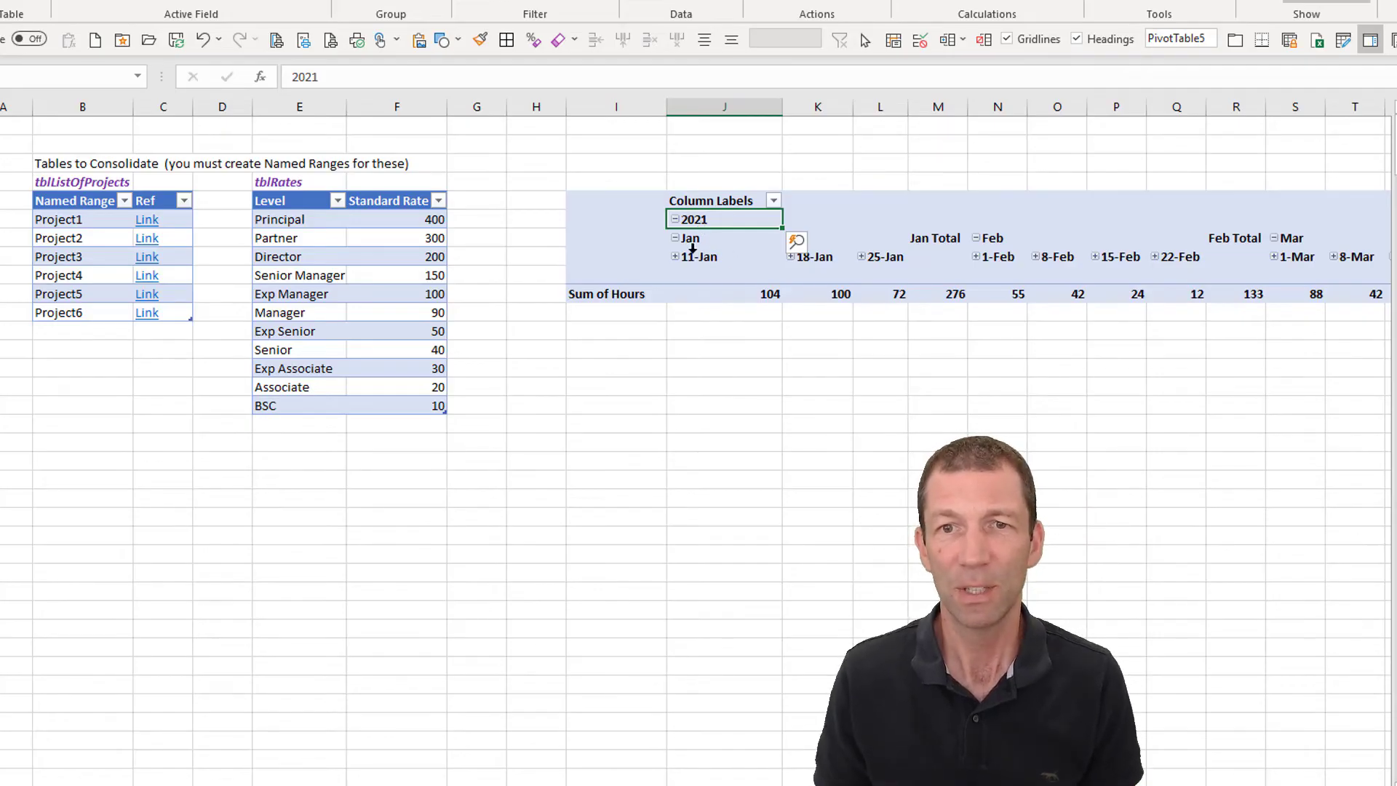
click(685, 255)
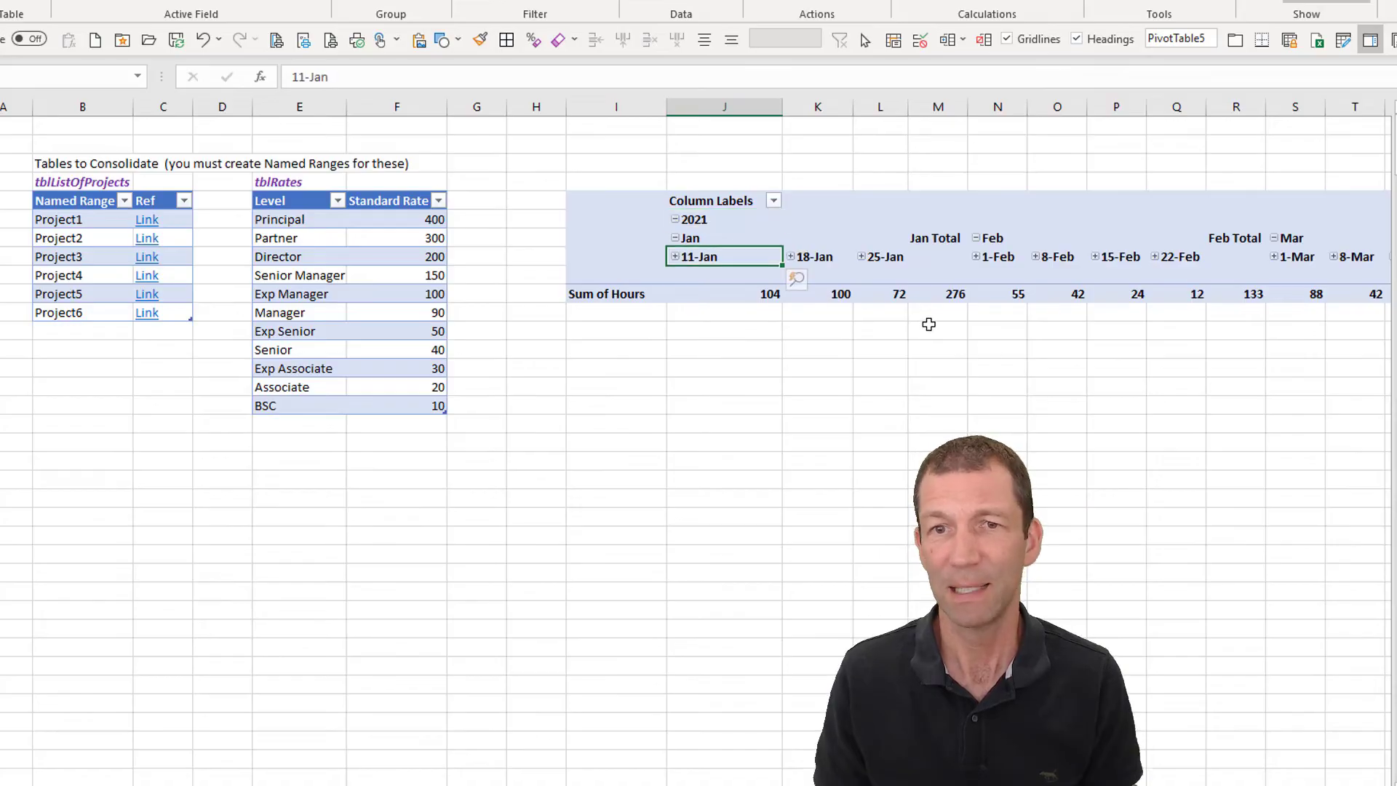
right_click(682, 237)
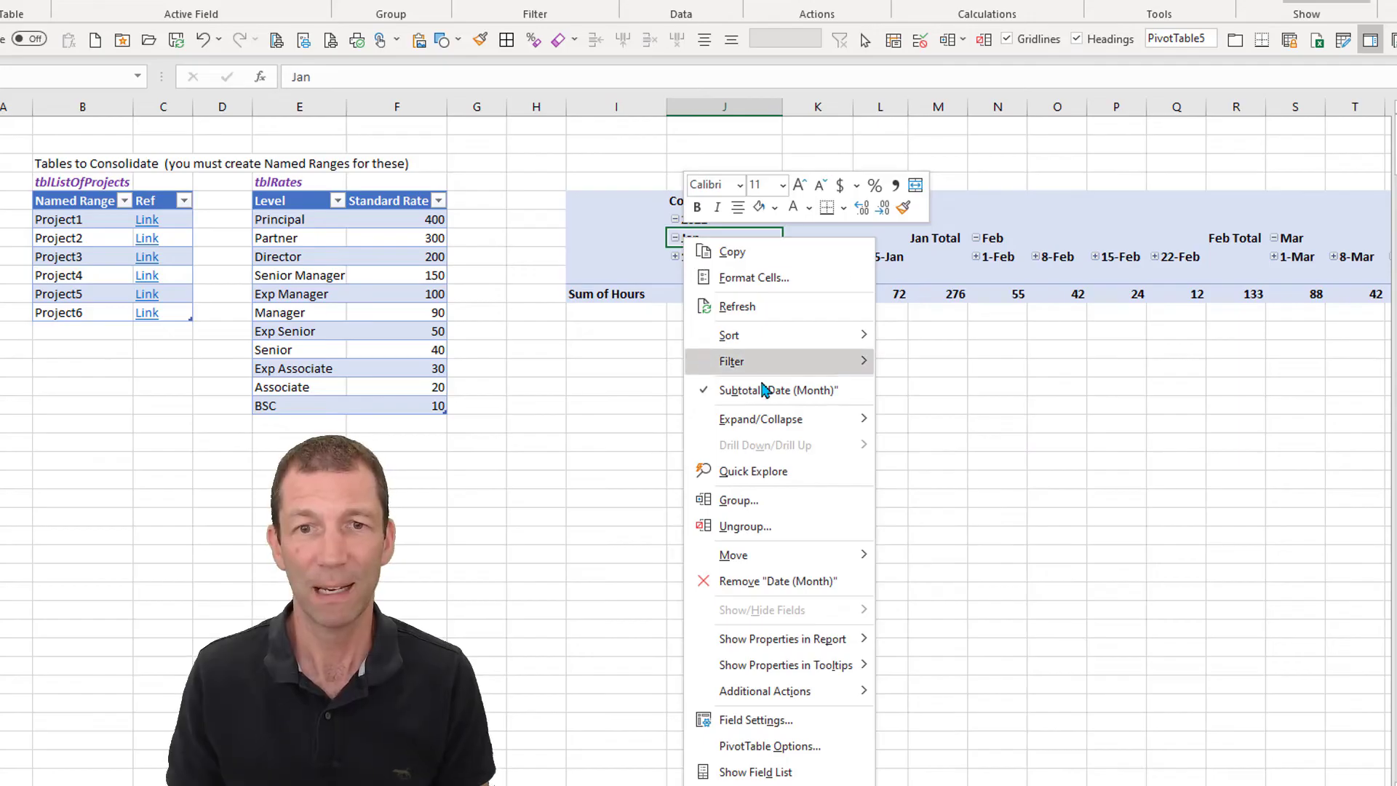
click(939, 502)
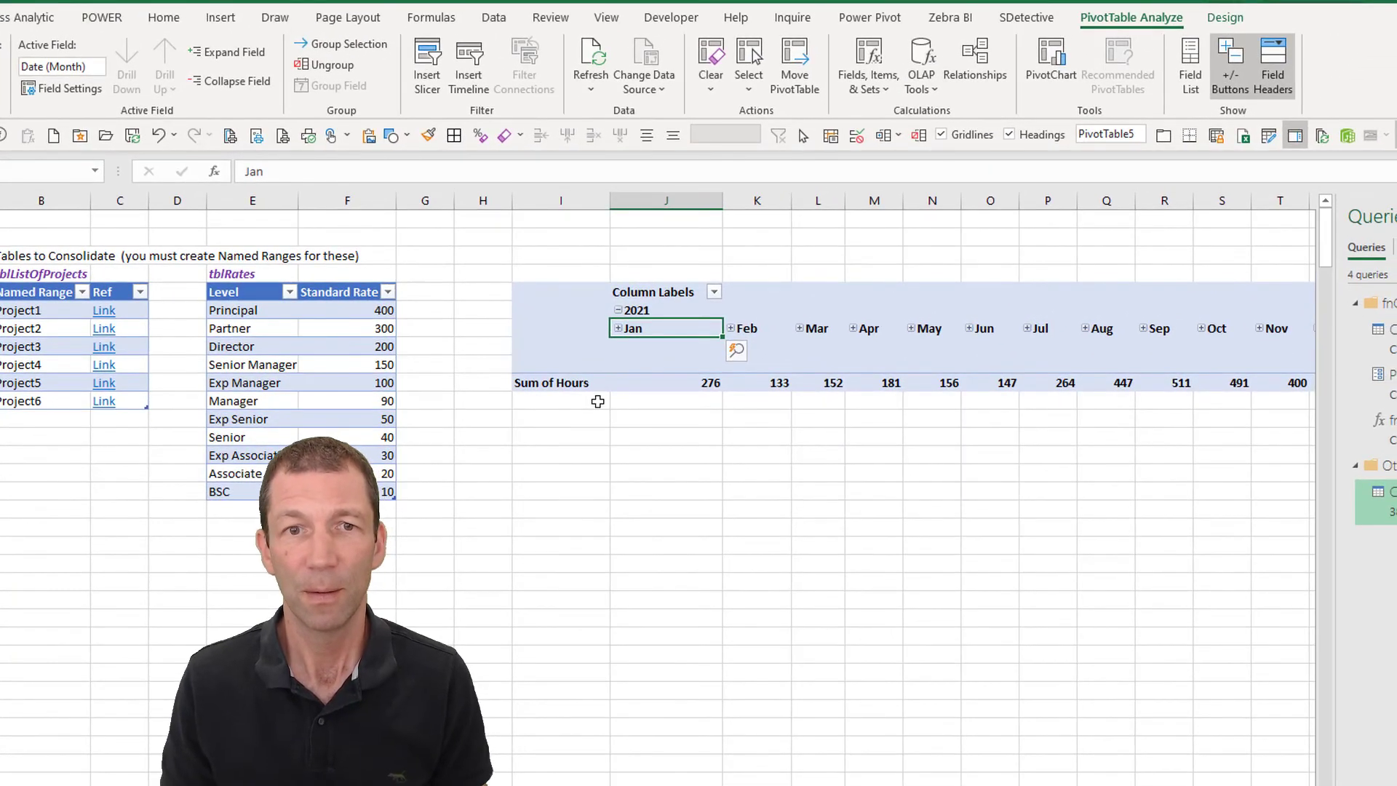
- Insert a clustered column PivotChart from the pivot table
click(586, 382)
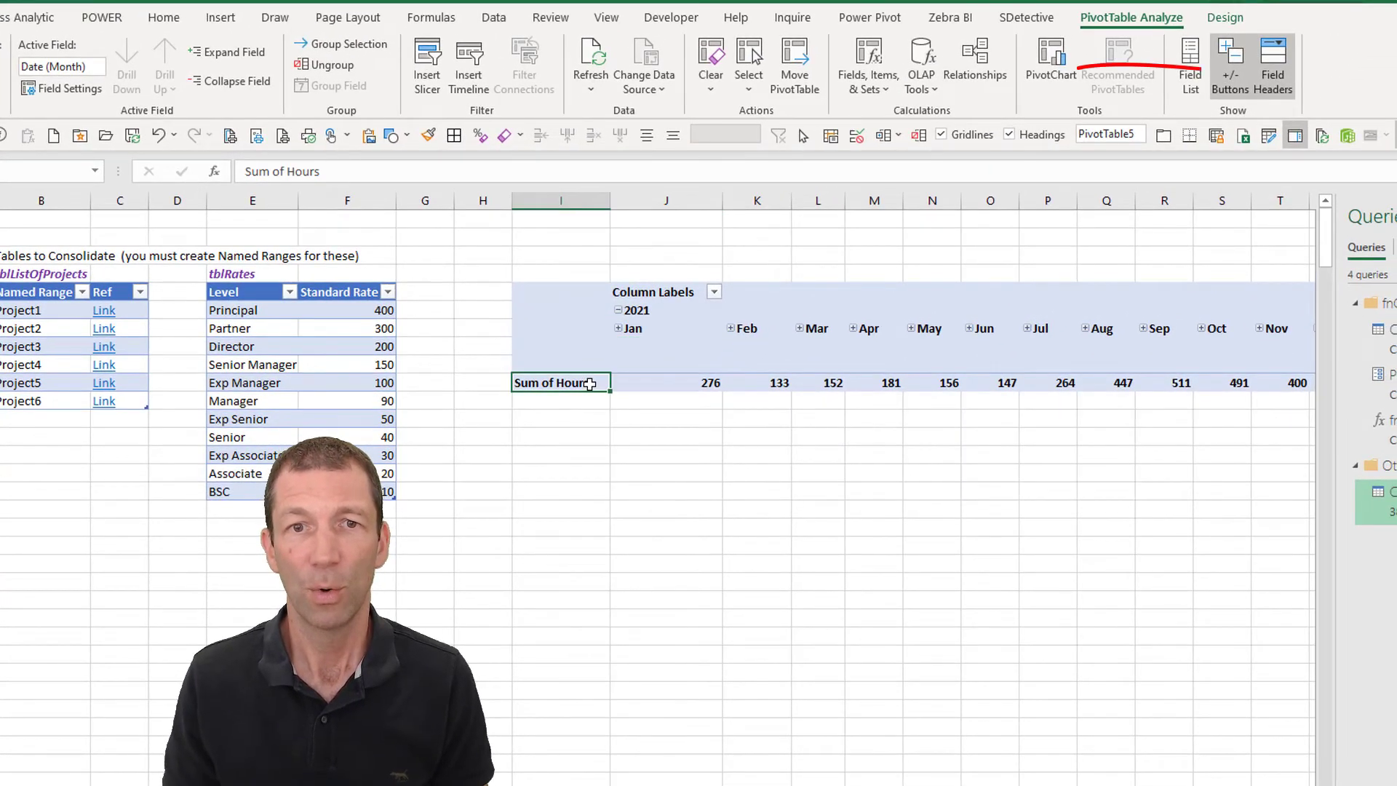
click(1051, 54)
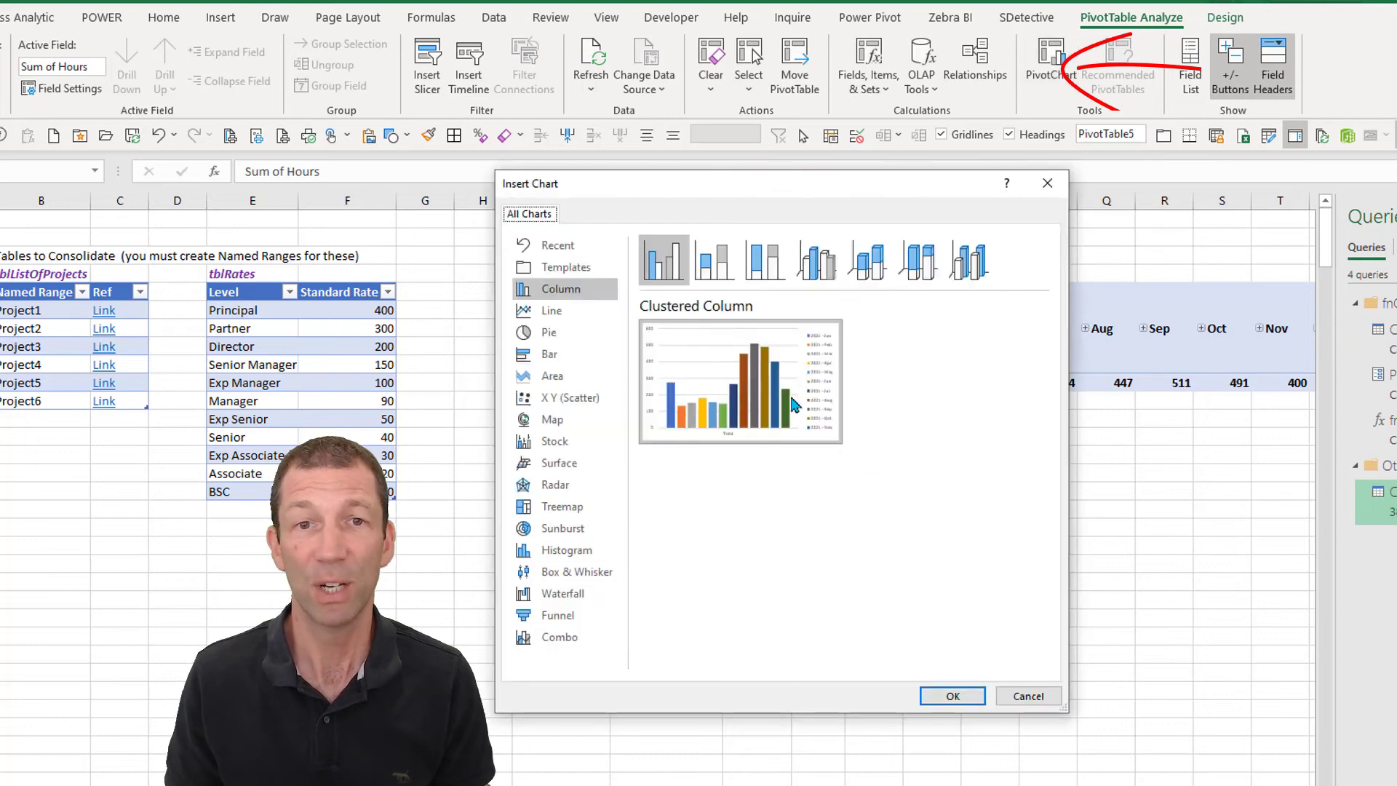
click(953, 696)
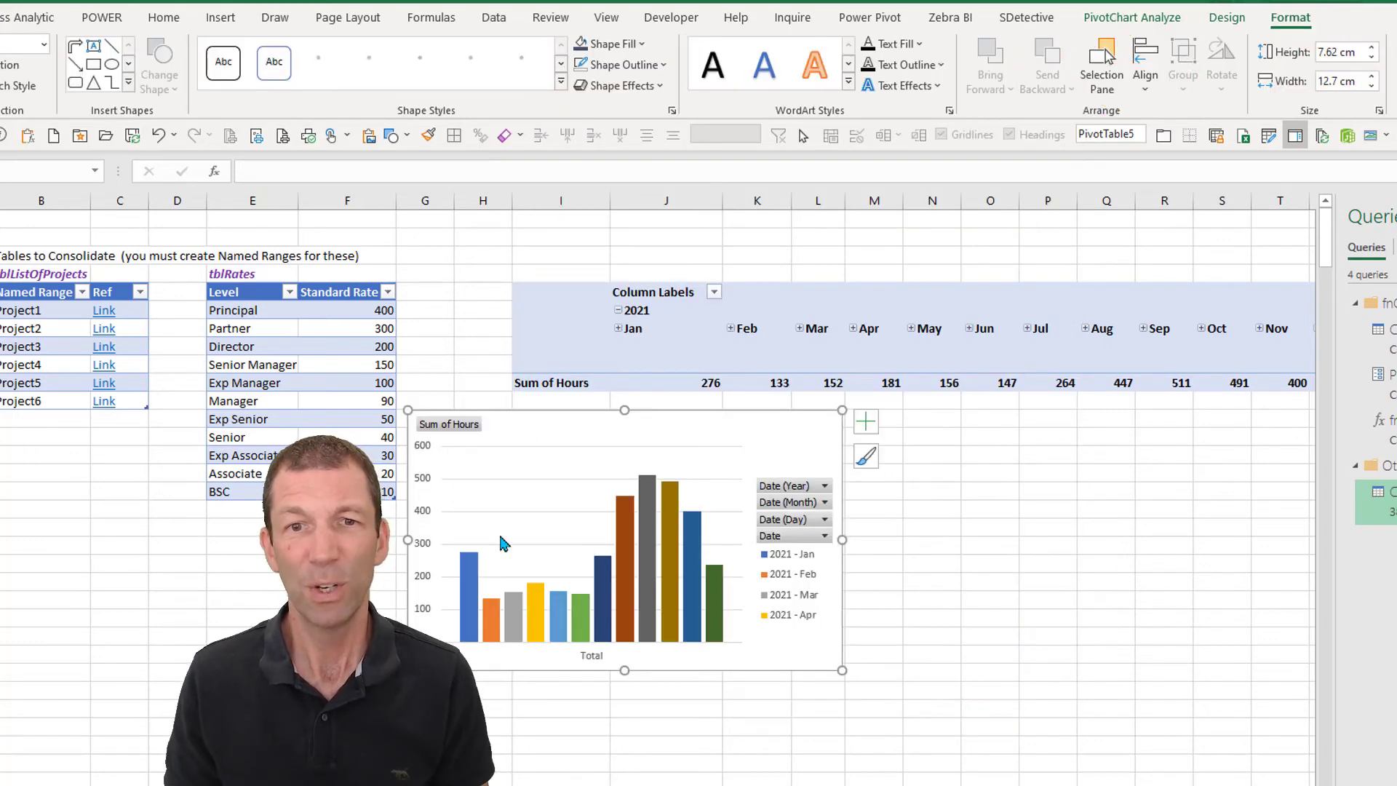
- Move the year, month and day groupings into Rows and remove the raw Date field
click(802, 343)
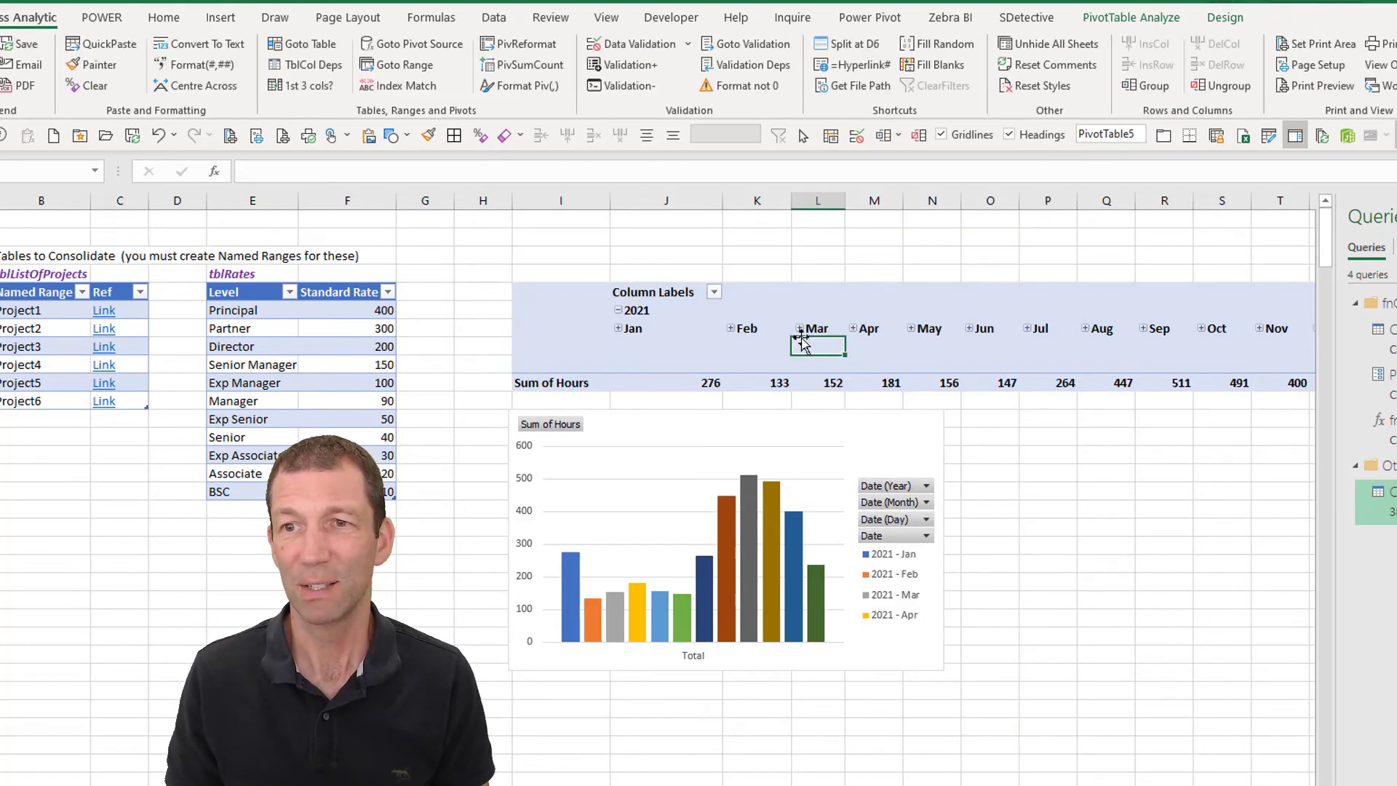
click(813, 380)
right_click(813, 380)
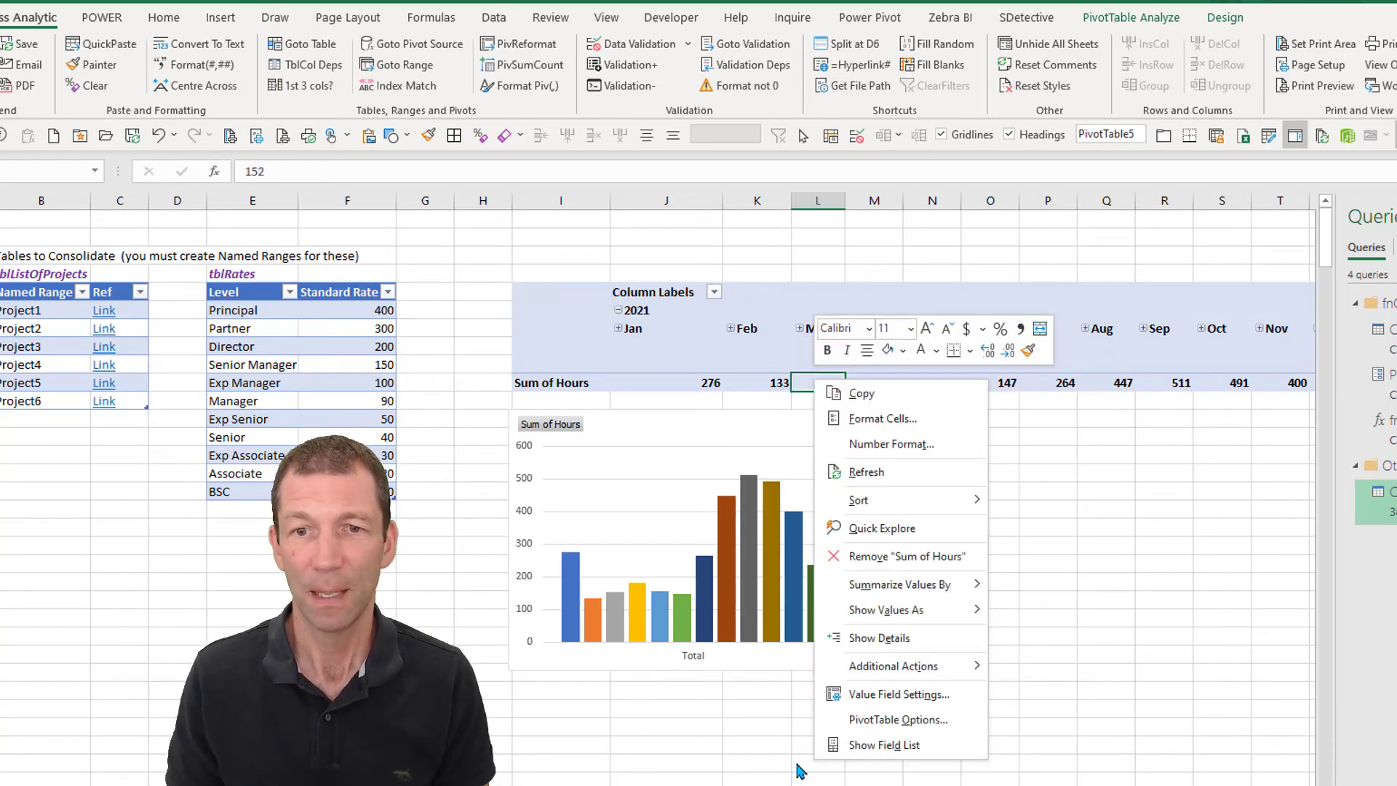
key(Escape)
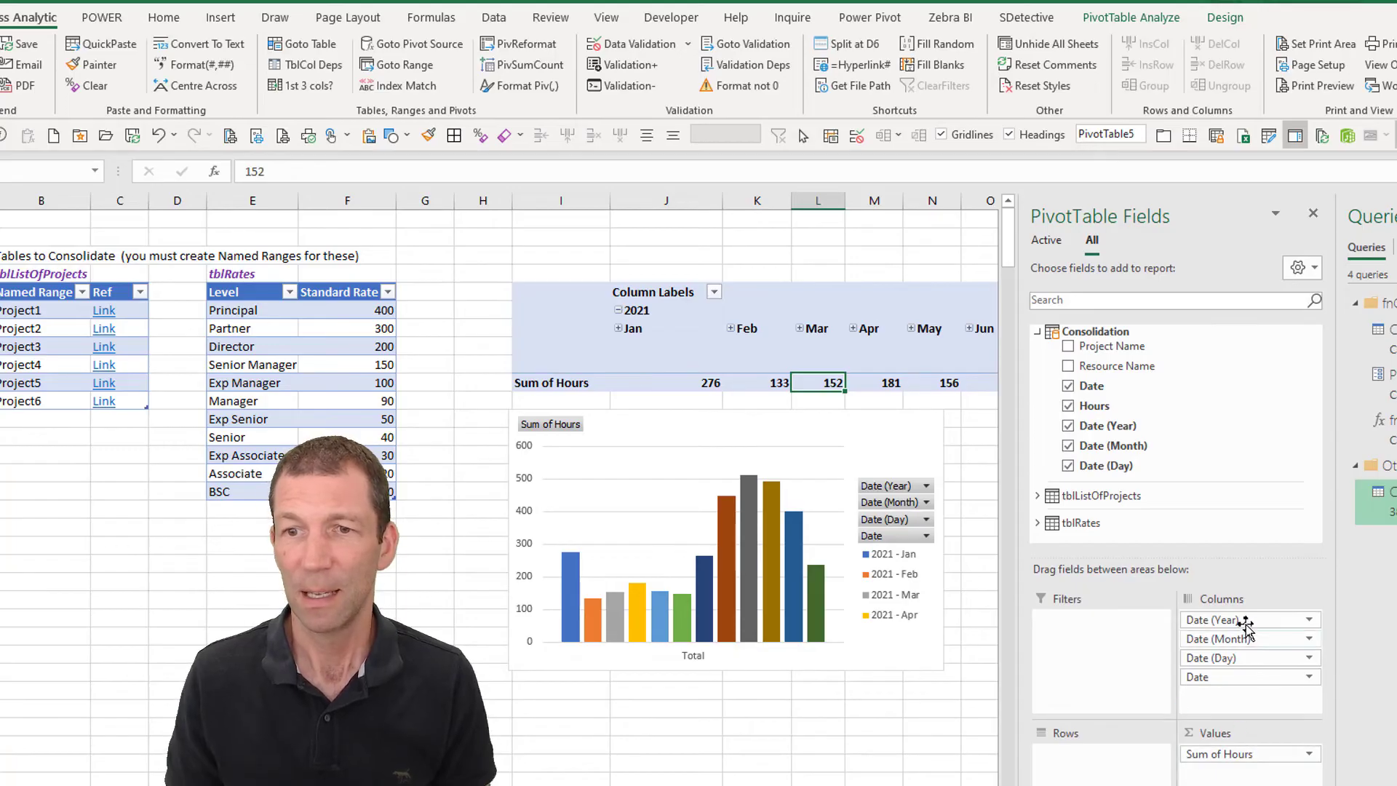
drag(1246, 620, 1102, 755)
drag(1271, 620, 1080, 762)
drag(1232, 624, 1179, 466)
- Enlarge the pivot chart, remove the day level so it shows months, and shift it left
click(766, 428)
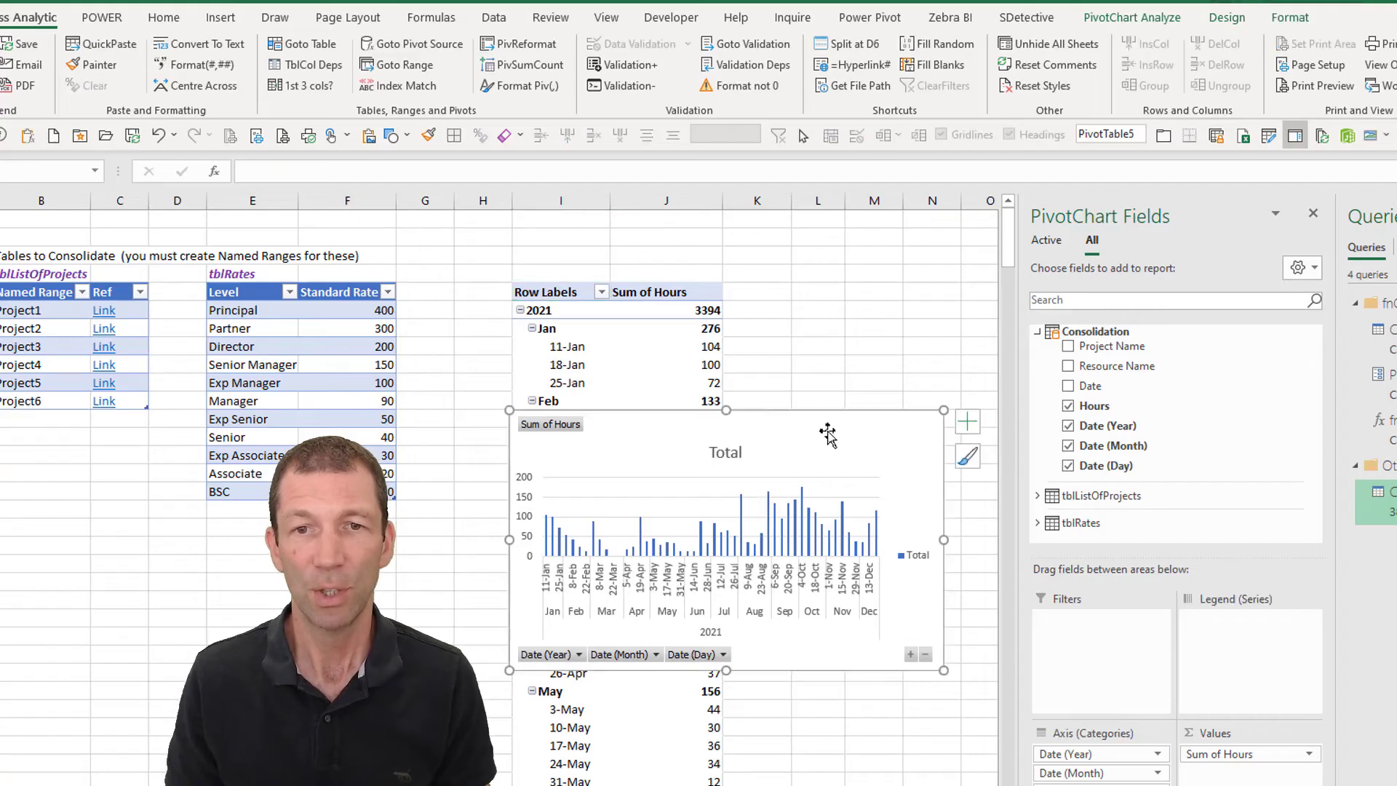
drag(943, 413, 1000, 334)
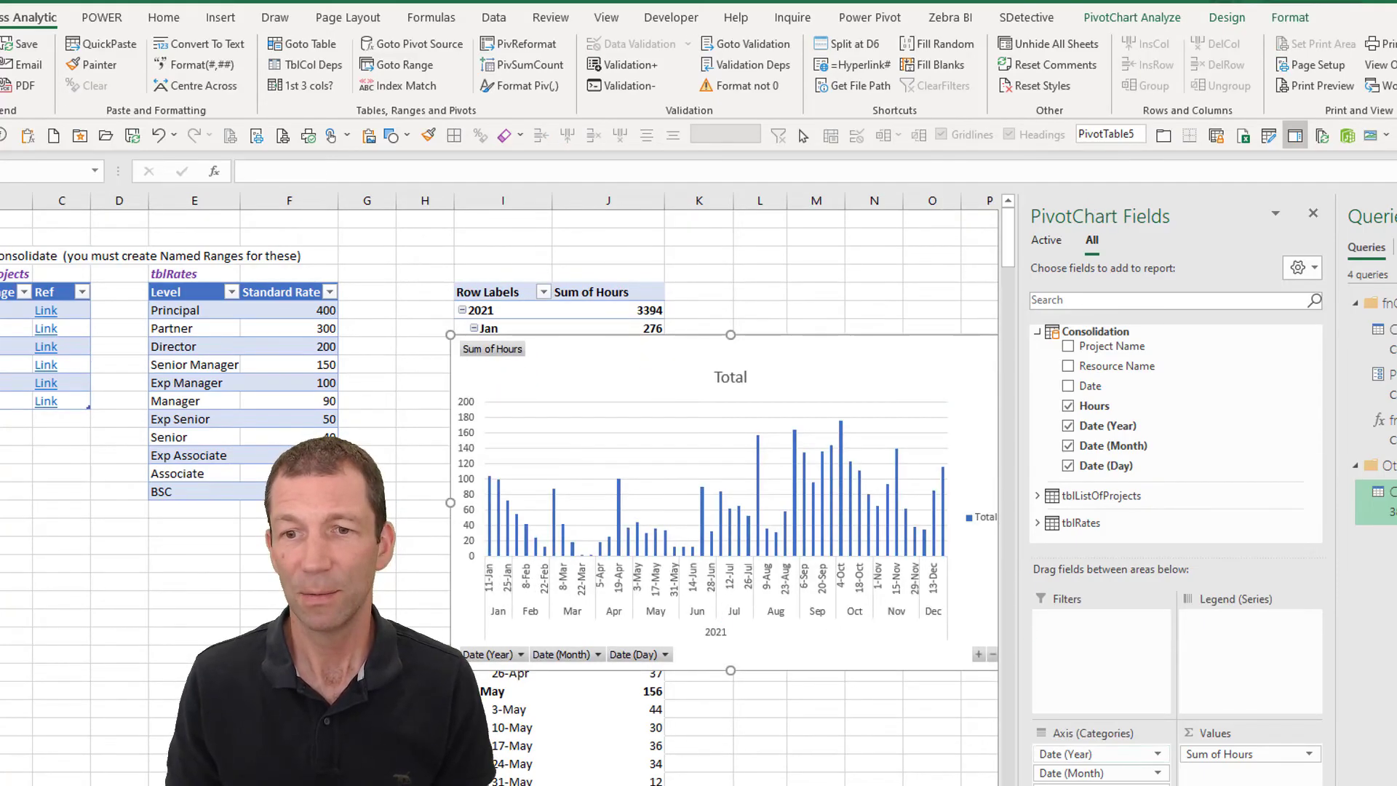
drag(1099, 782, 1121, 466)
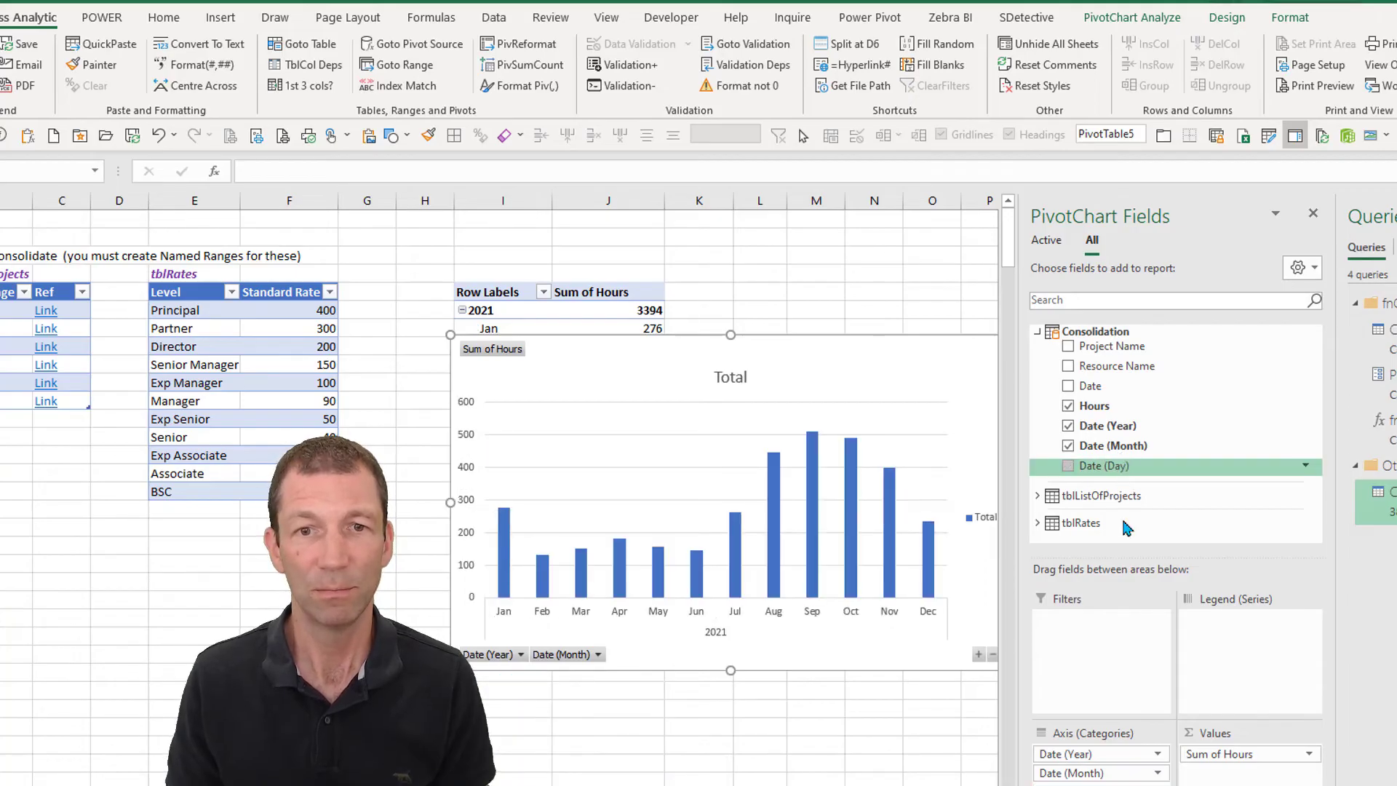
drag(586, 355, 507, 352)
- Apply the AgeProfile chart template and move the chart below the pivot table rows
right_click(576, 354)
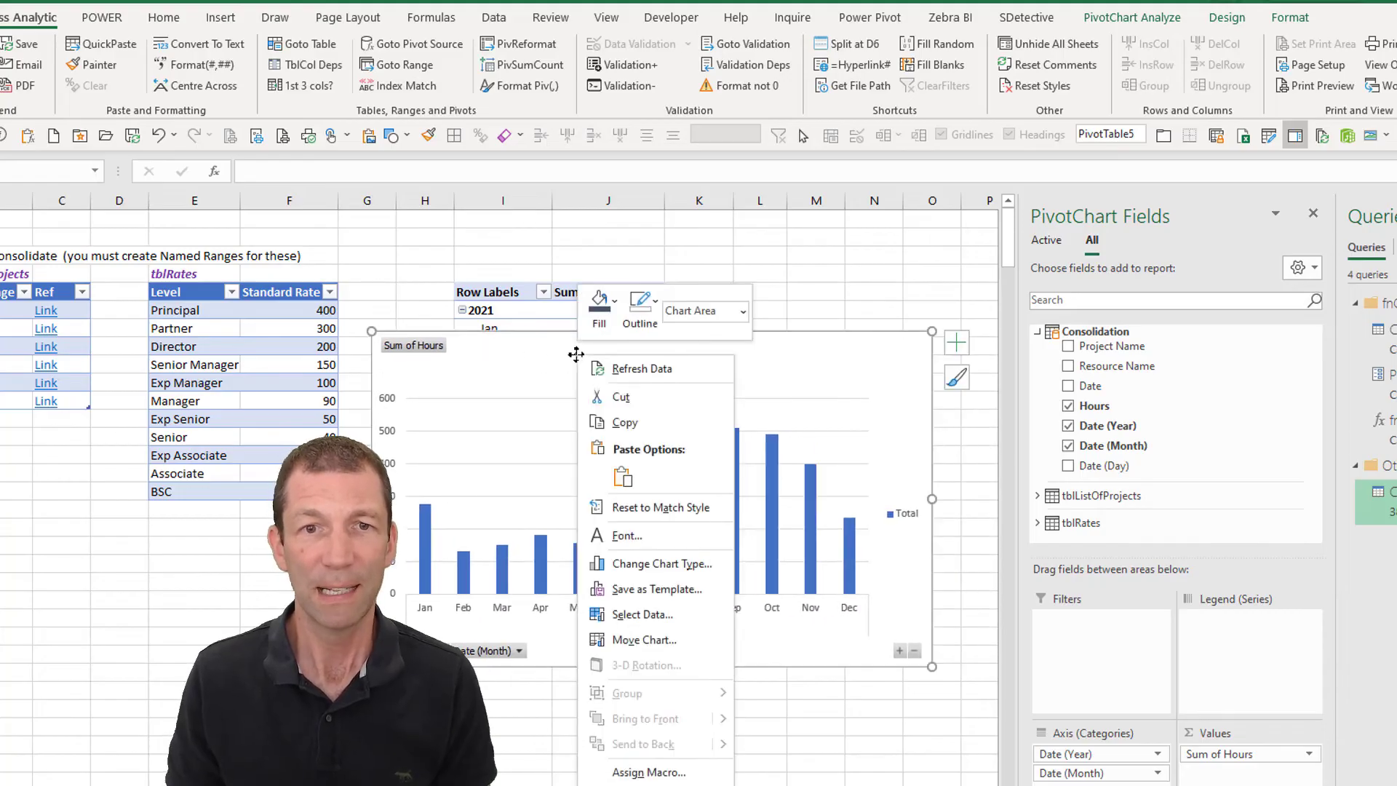
click(658, 568)
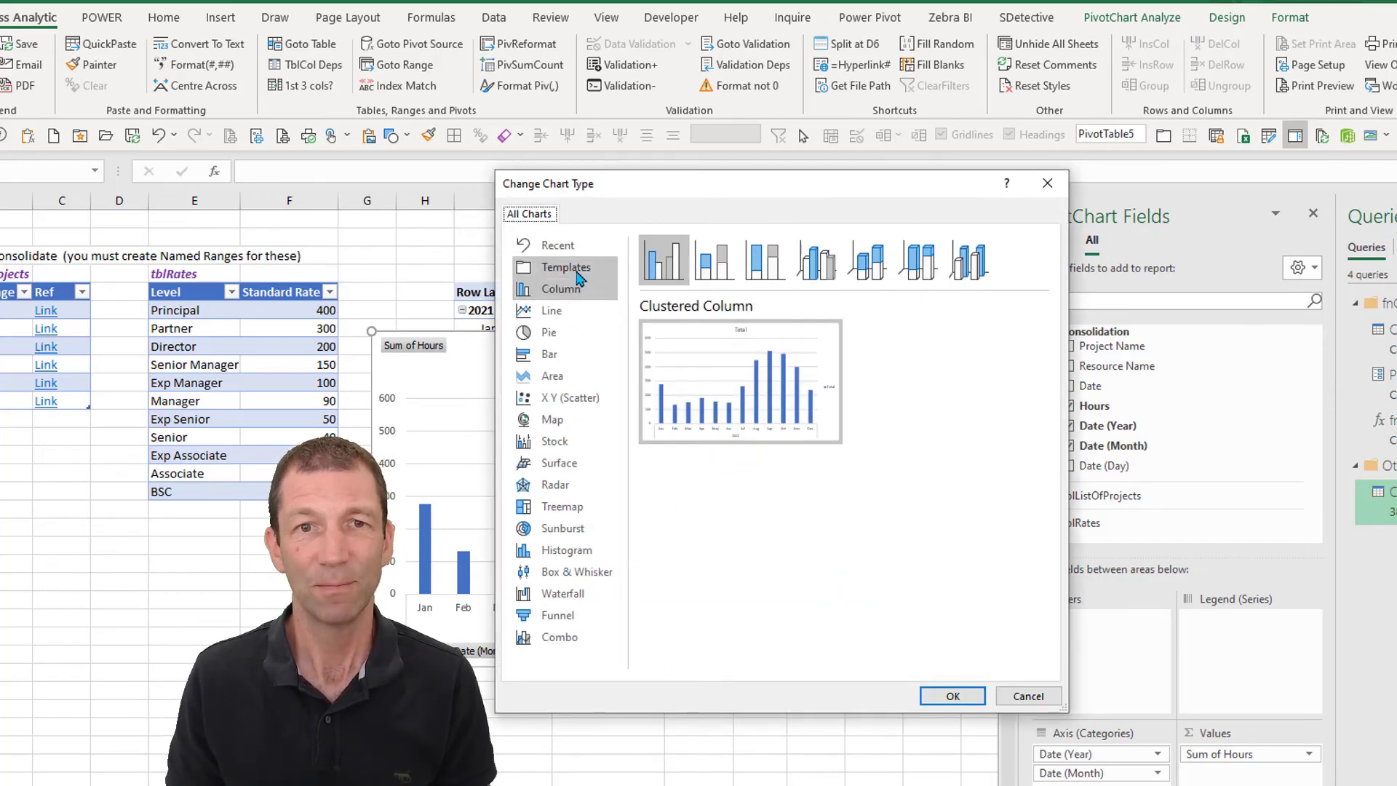
click(576, 269)
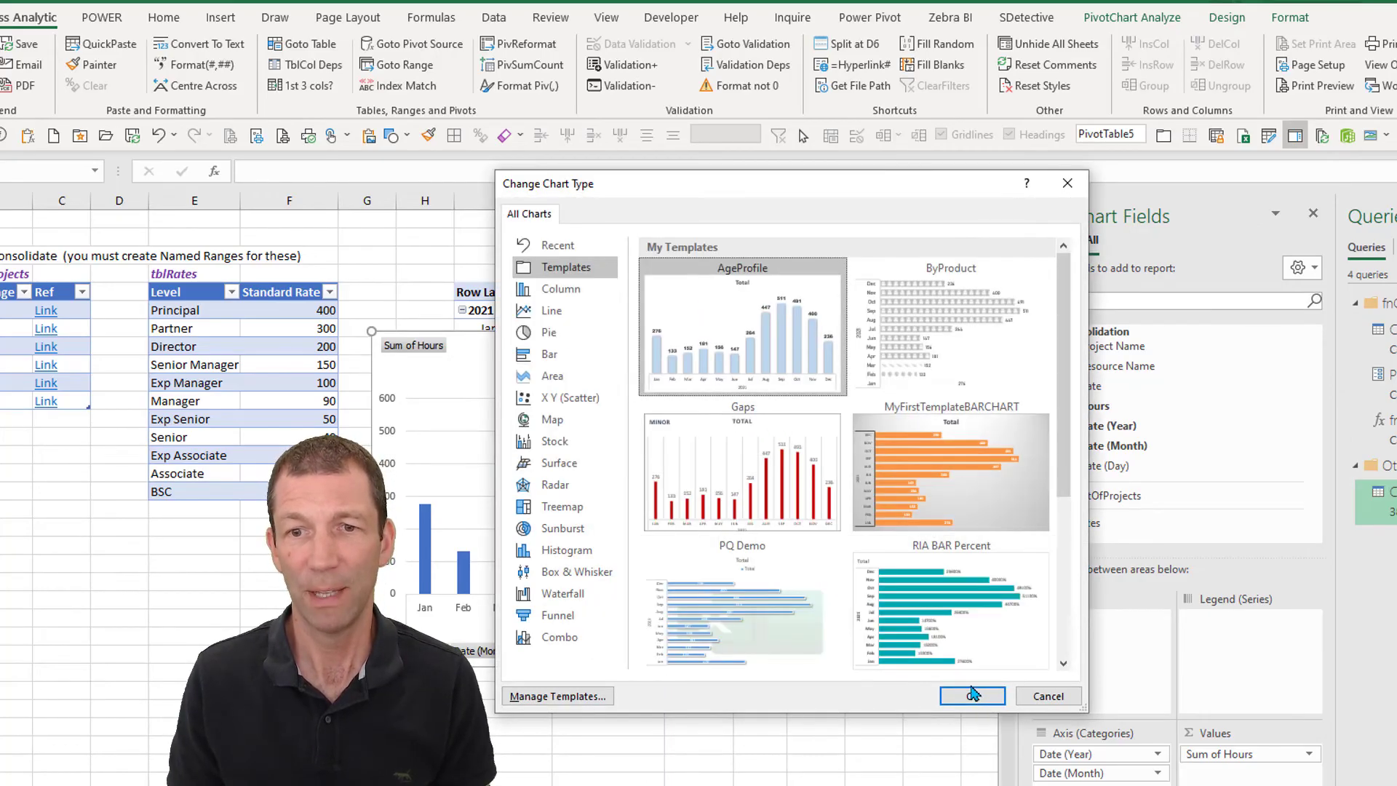
click(974, 695)
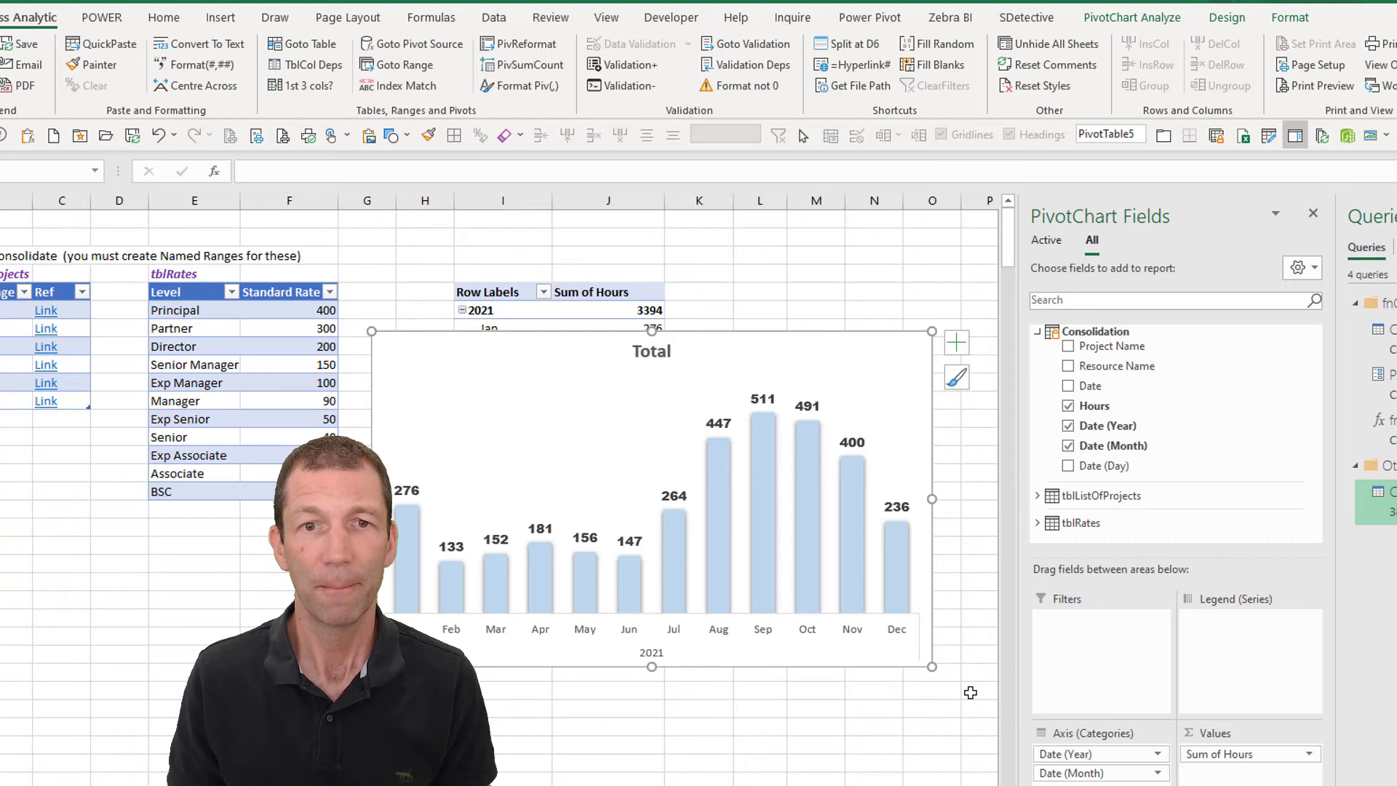
drag(568, 333, 605, 445)
- Add Project Name and Resource Name slicers and position them left of the chart
click(579, 342)
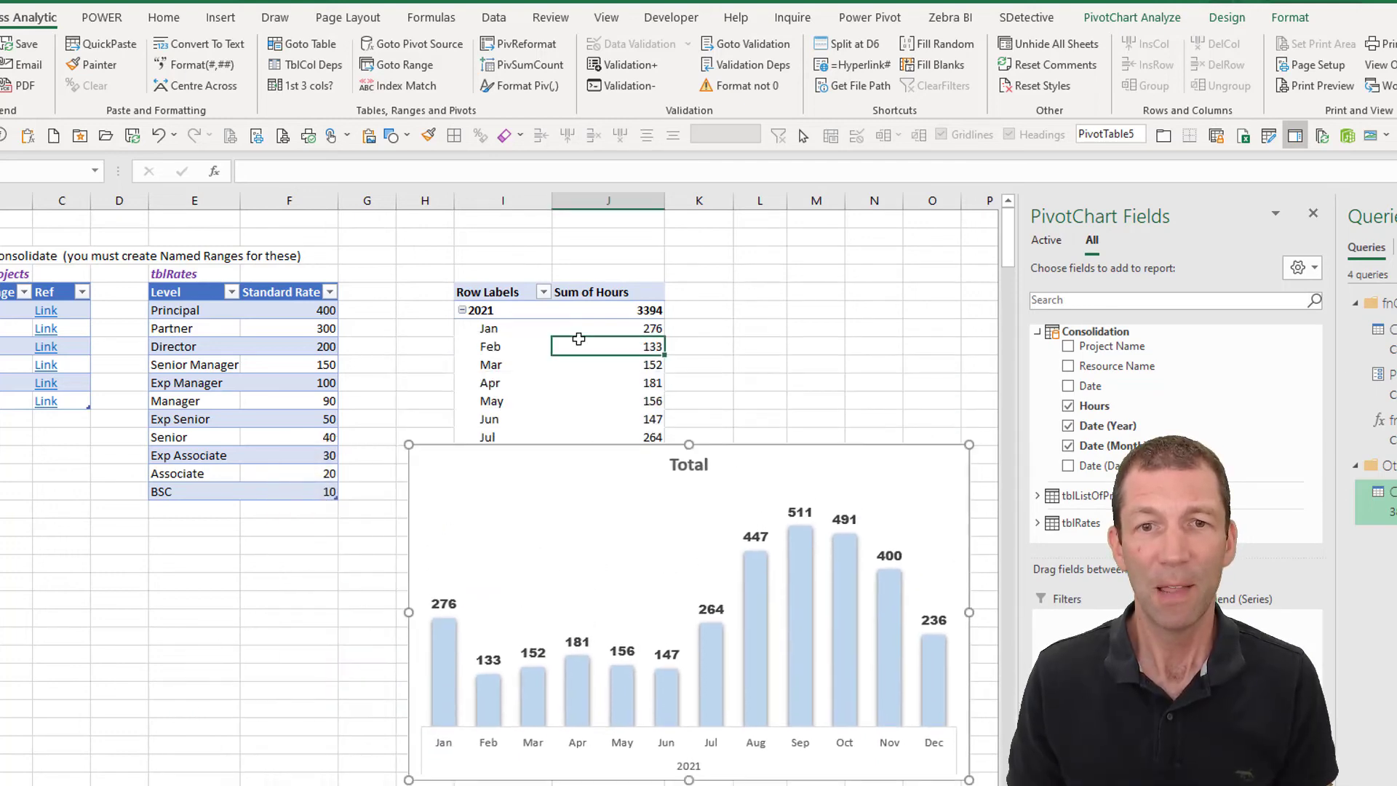
right_click(1099, 348)
click(1042, 449)
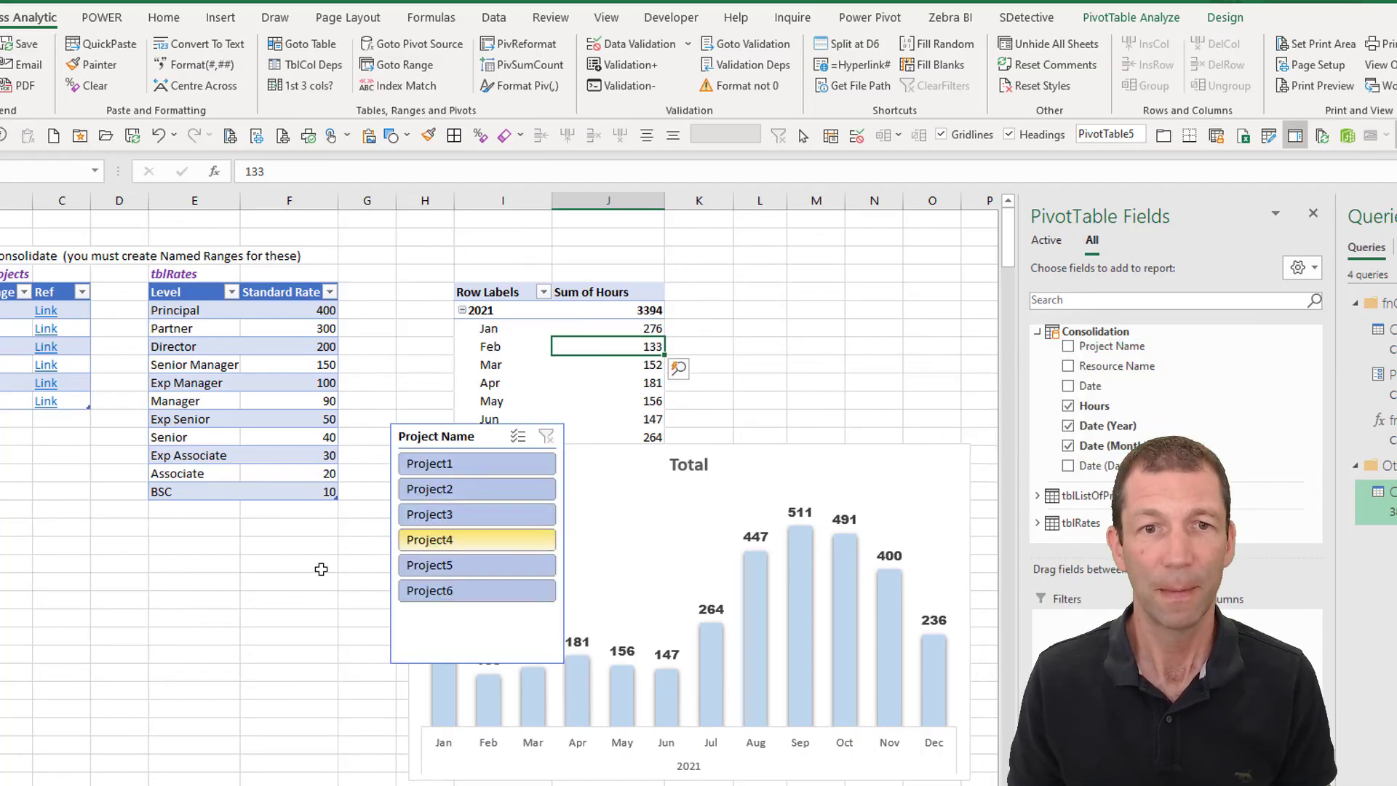
drag(455, 439, 296, 543)
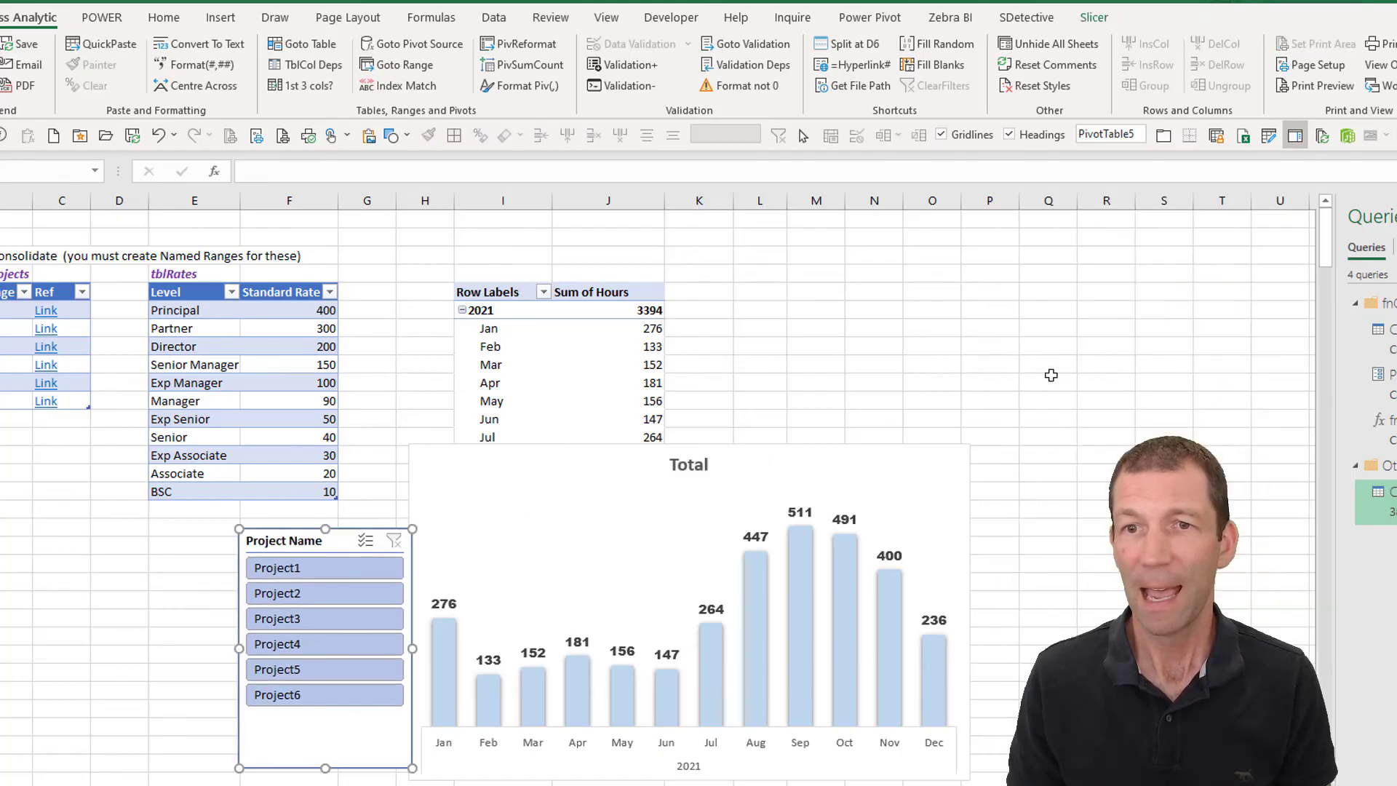
click(596, 529)
right_click(1091, 366)
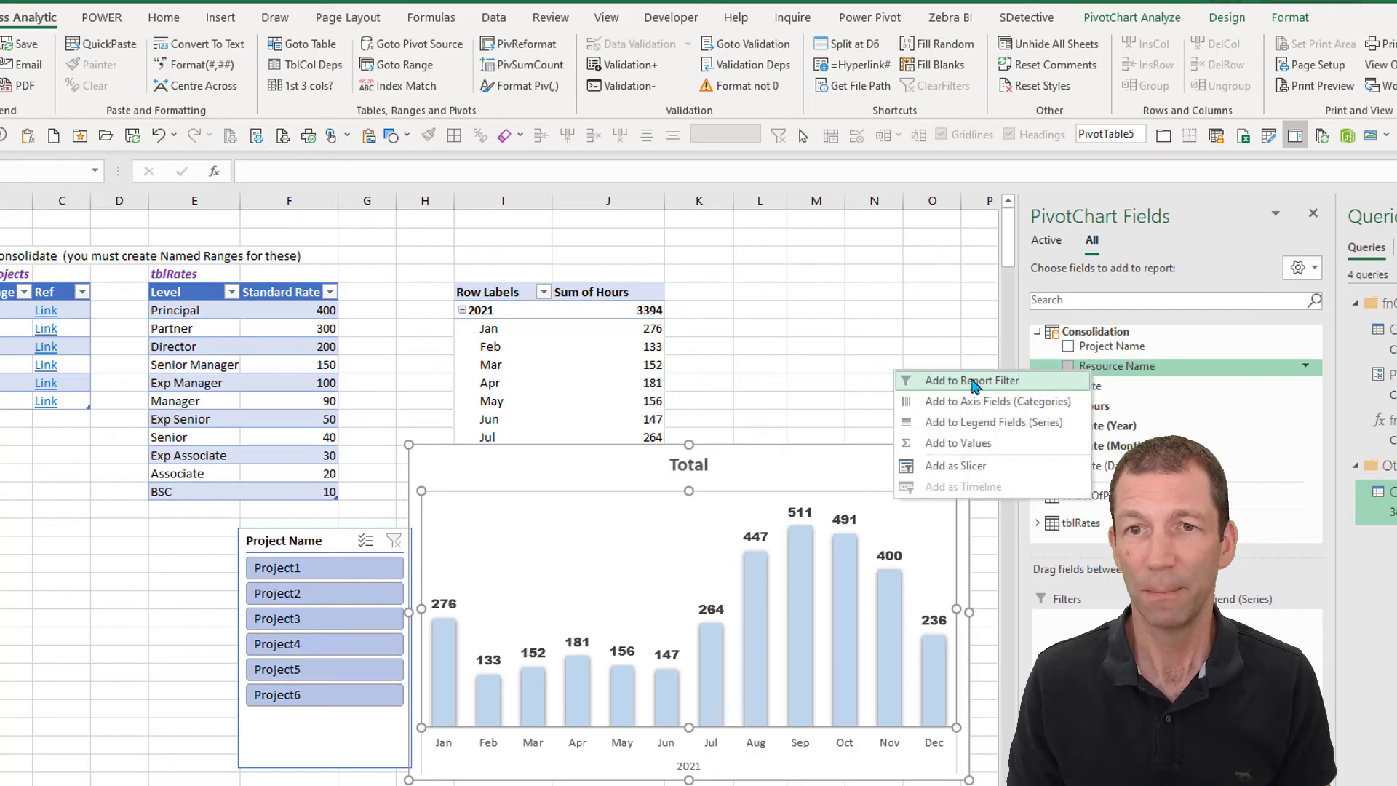
click(955, 466)
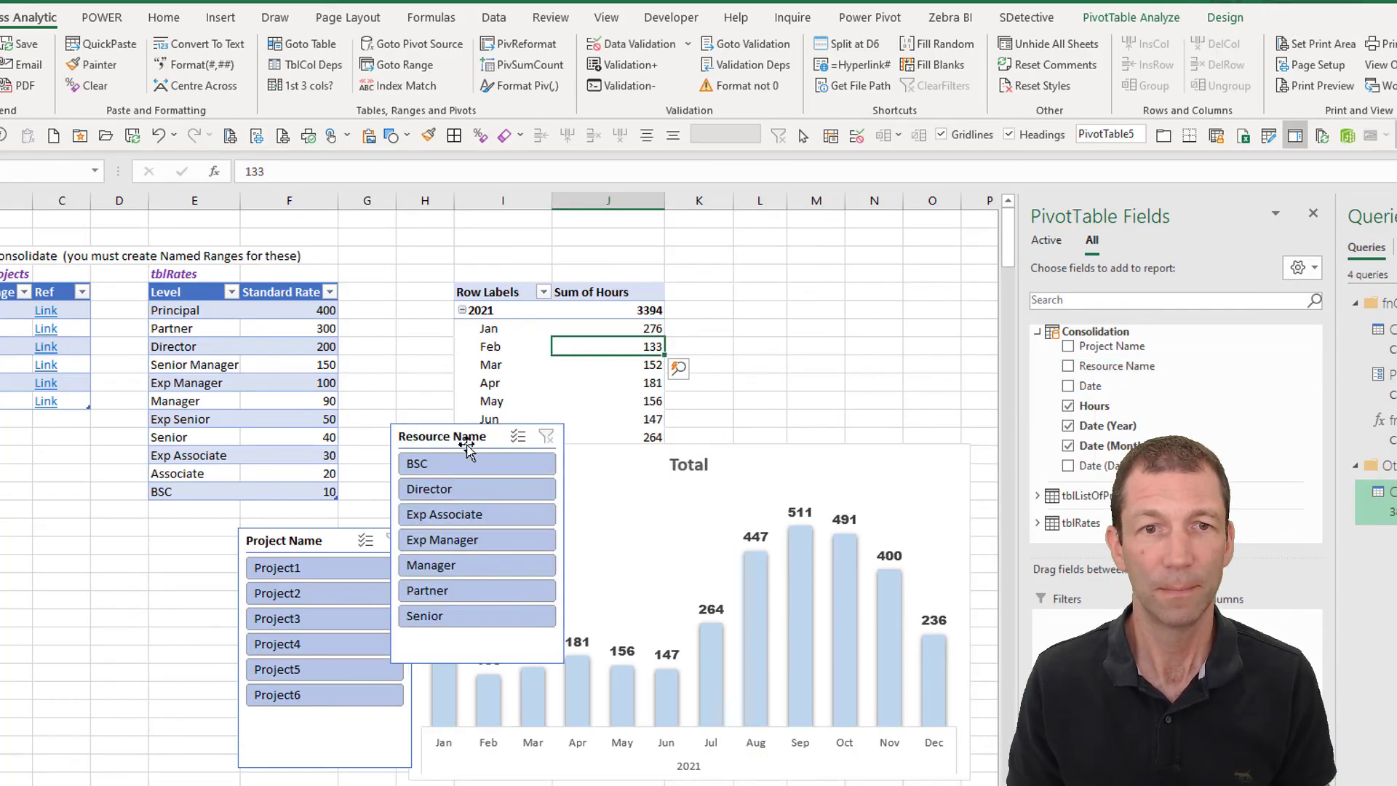
drag(466, 444, 296, 275)
- Filter the slicers to Exp Associate and Project4, leaving 40 hours in Mar
click(303, 290)
click(300, 348)
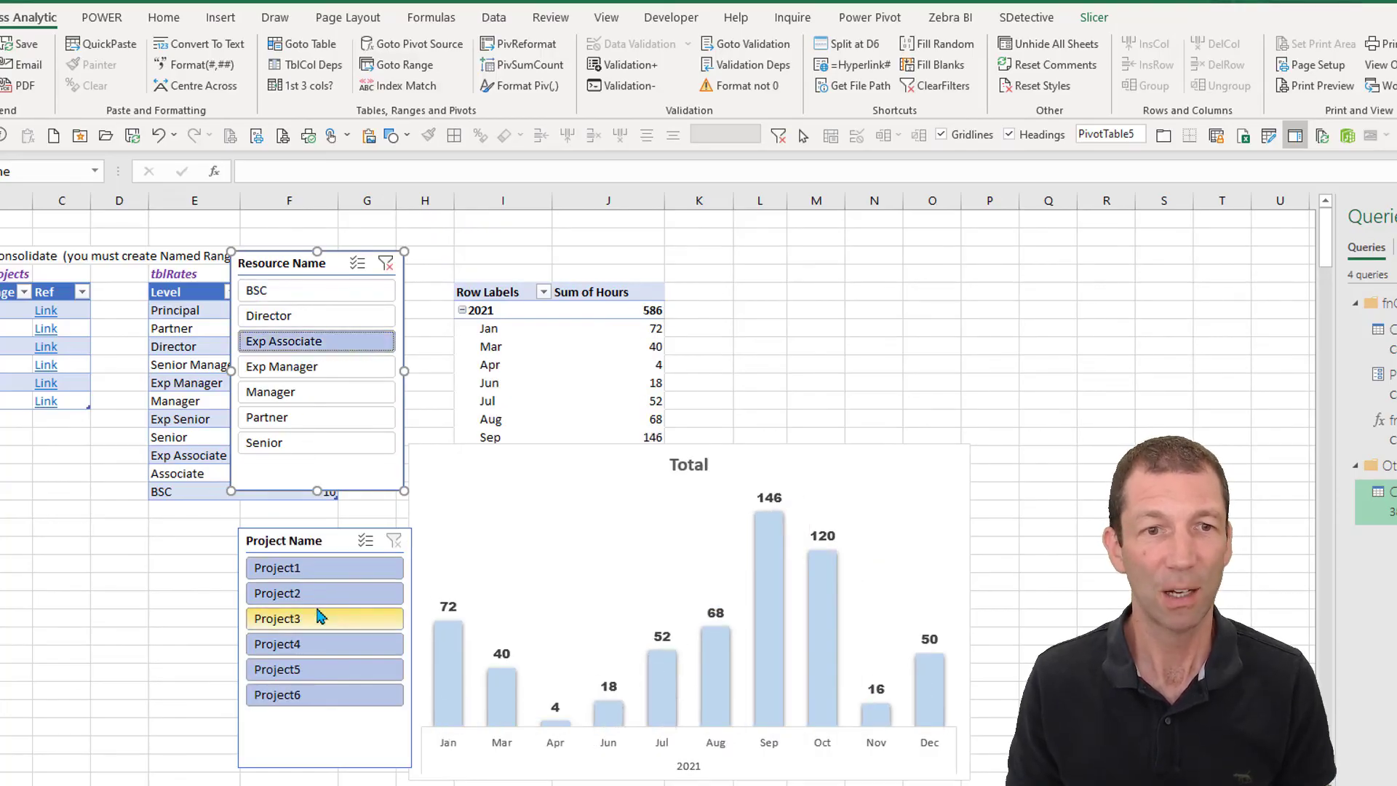
click(318, 617)
click(324, 646)
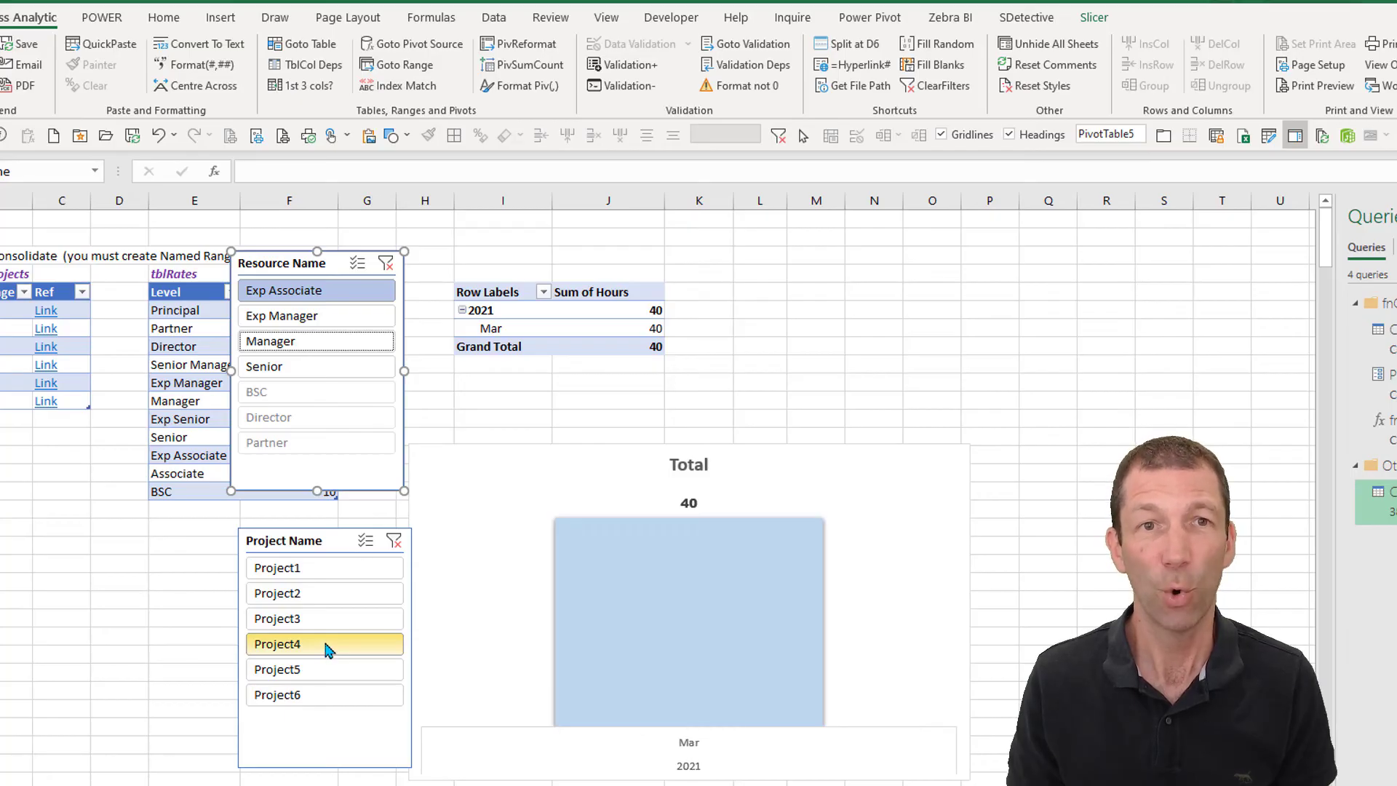
- Run Refresh All on the Data tab; the filtered chart still shows 40 hours in March
click(495, 17)
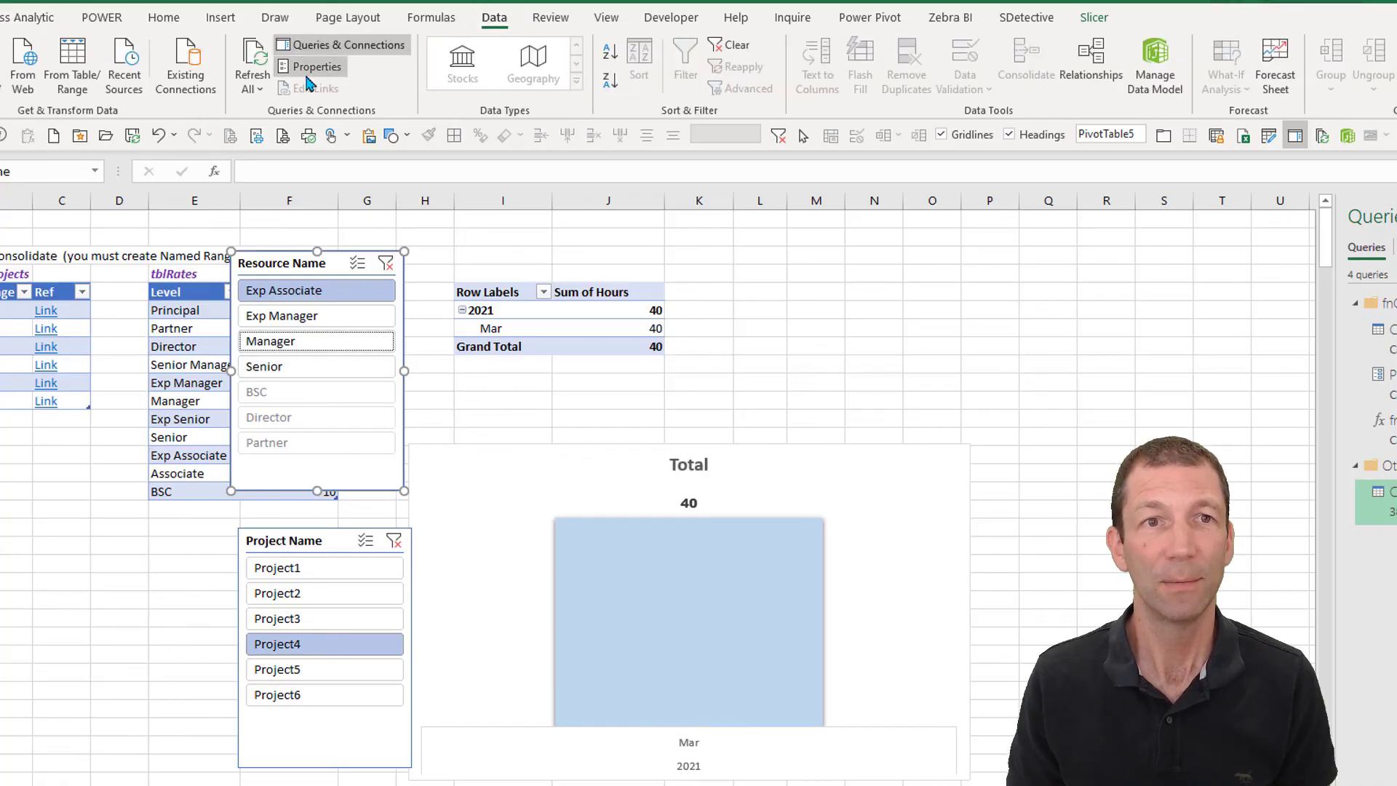
click(253, 57)
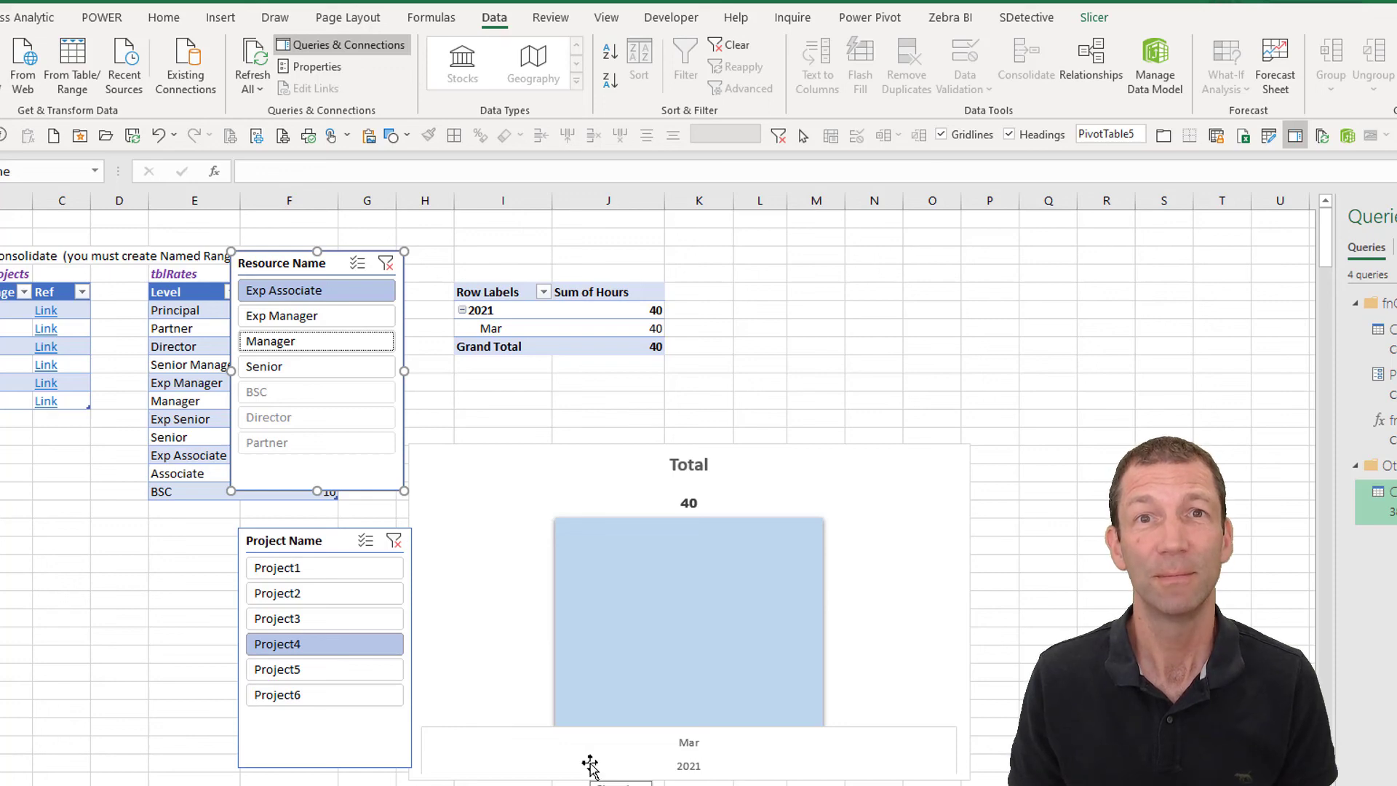
mouse_move(753, 708)
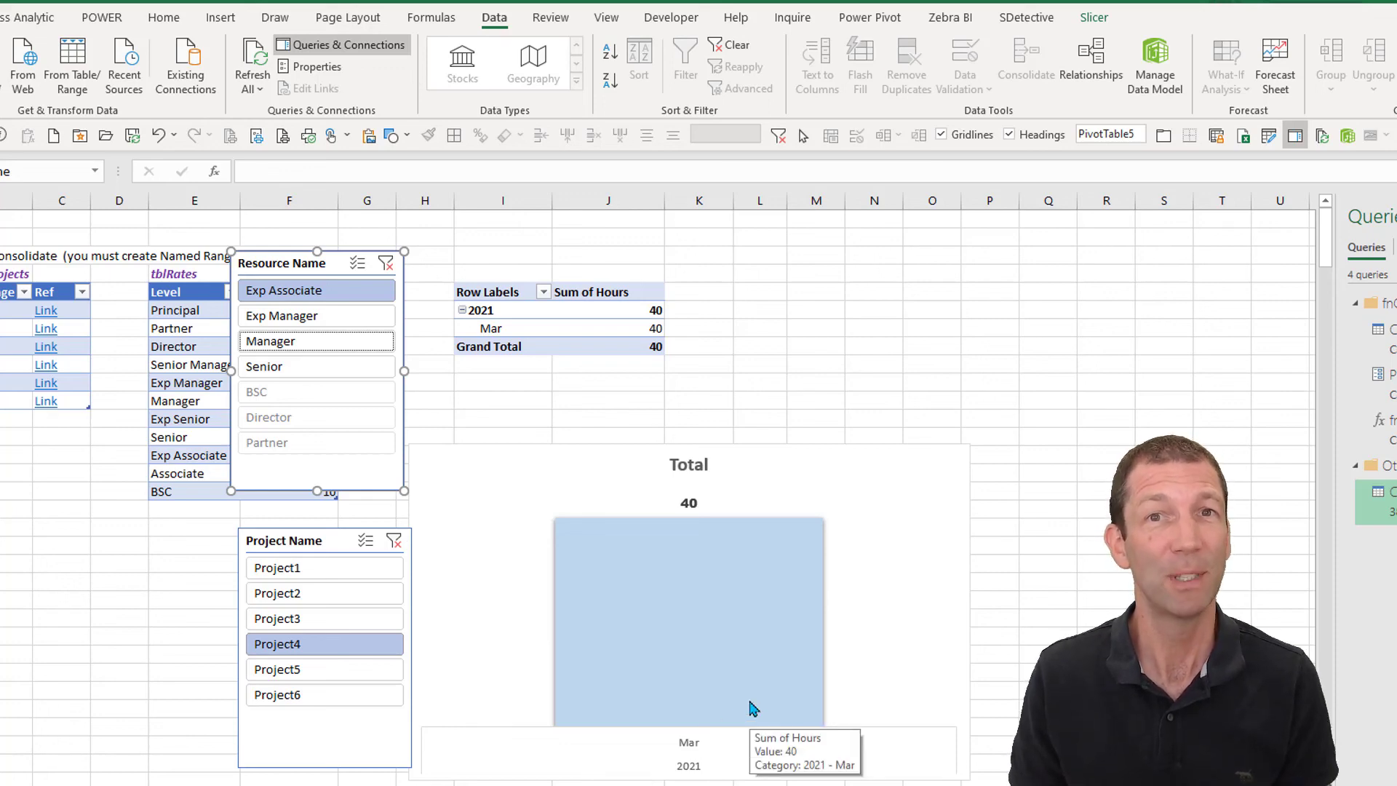